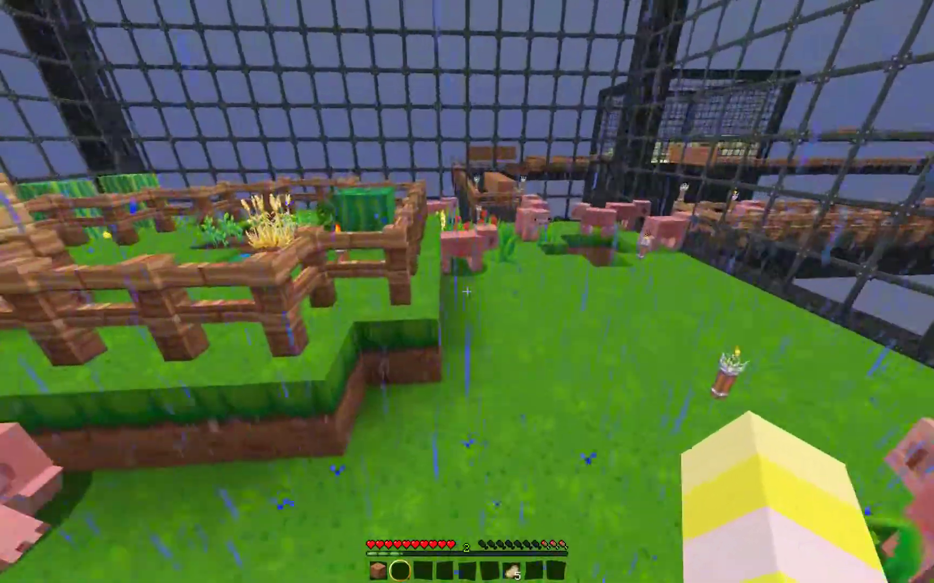
pyautogui.scroll(-1, 467, 292)
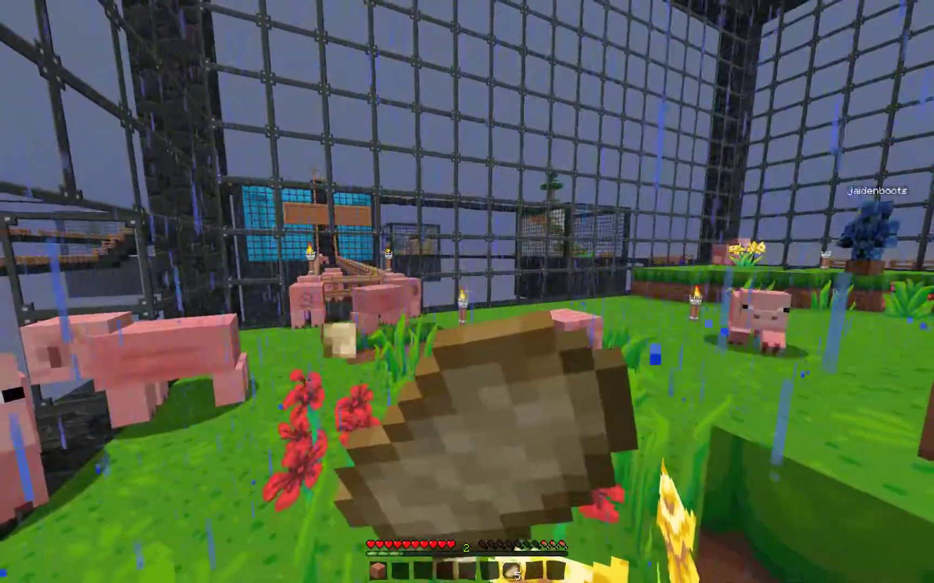
# Eat a cooked porkchop from the hotbar, leaving four in the stack
pyautogui.rightClick(467, 292)
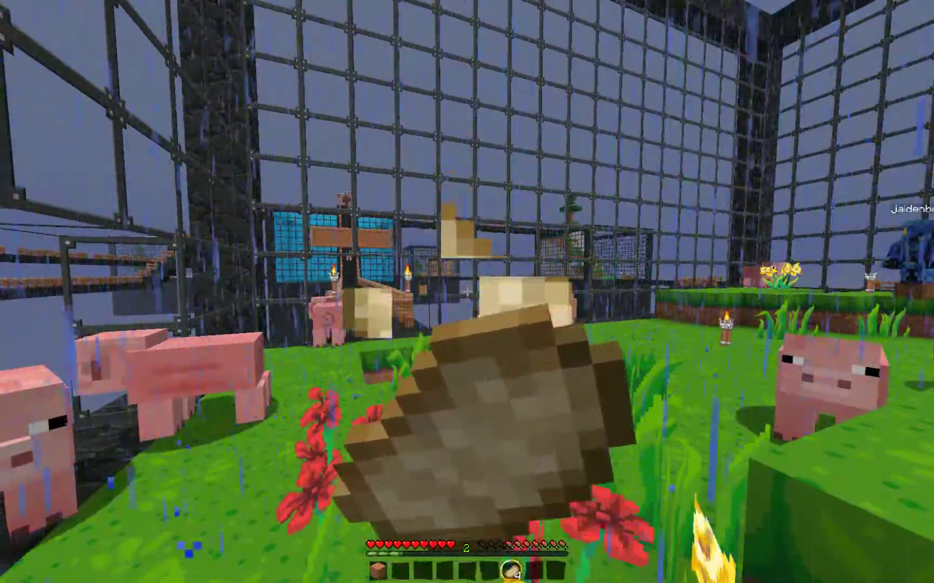
# Walk out of the pig pen, across the bridge and up the blackstone stairs
pyautogui.press('w')
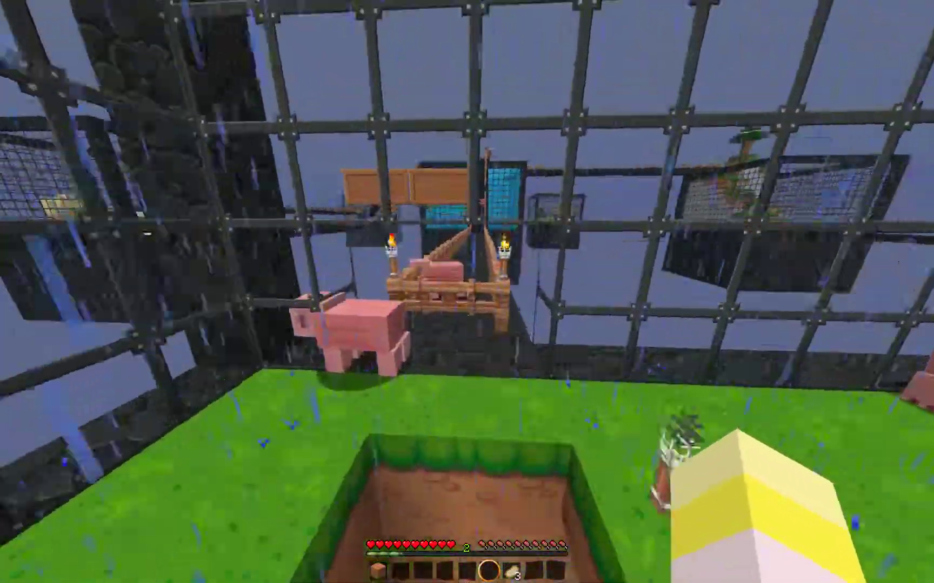
pyautogui.press('w')
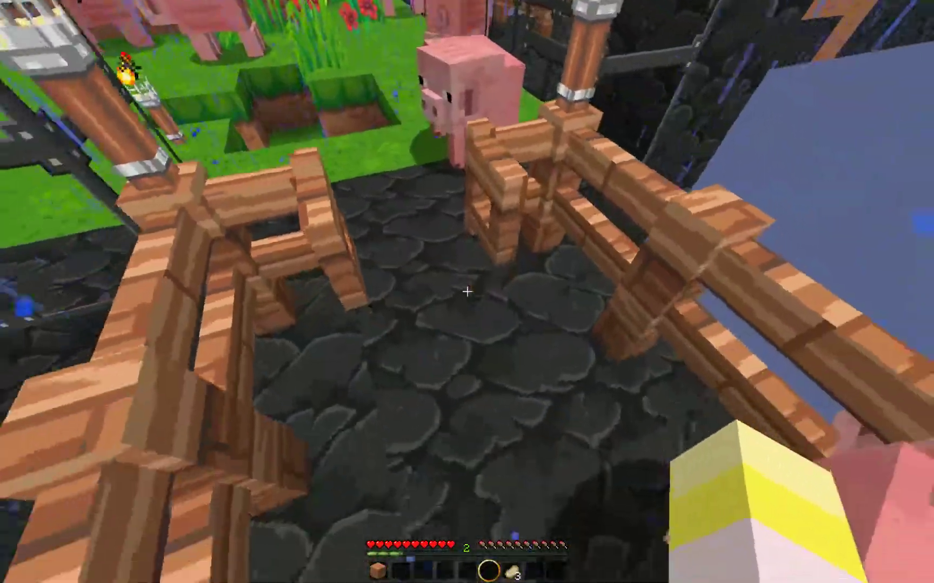
pyautogui.press('w')
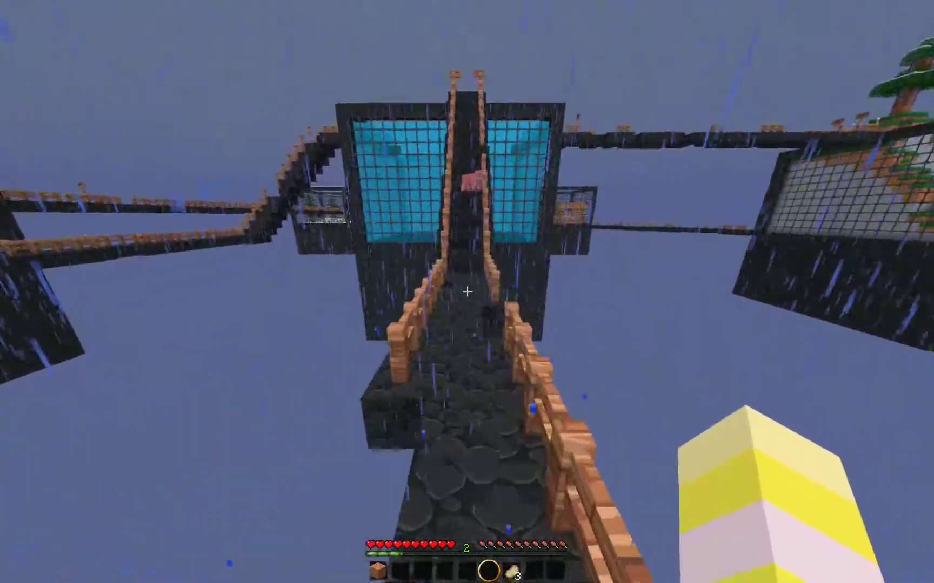
pyautogui.press('w')
pyautogui.press('w')
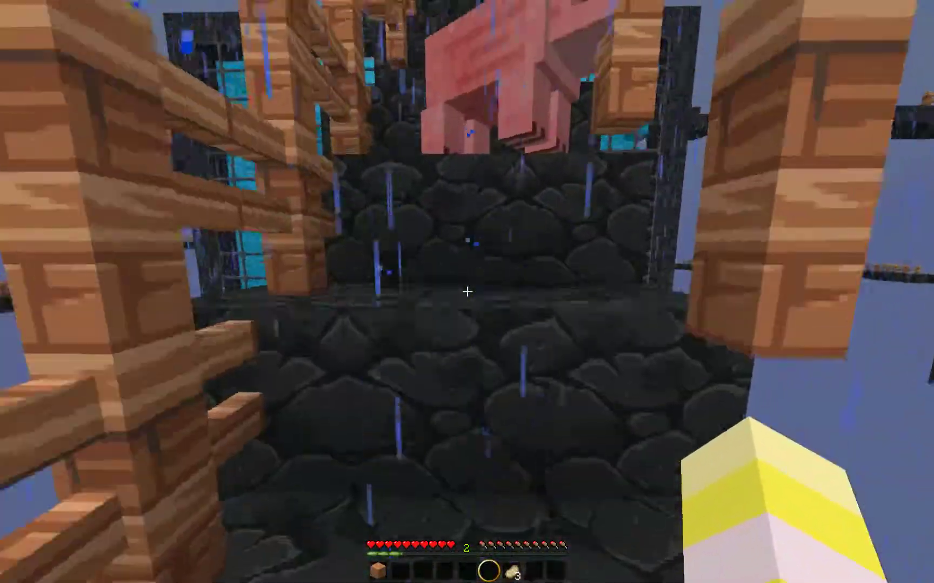
pyautogui.press('w')
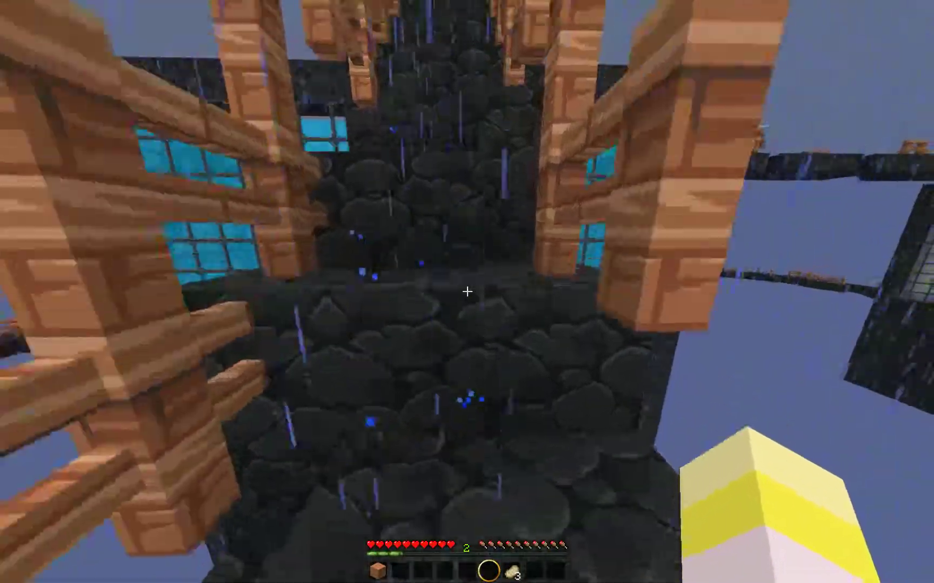
pyautogui.press('w')
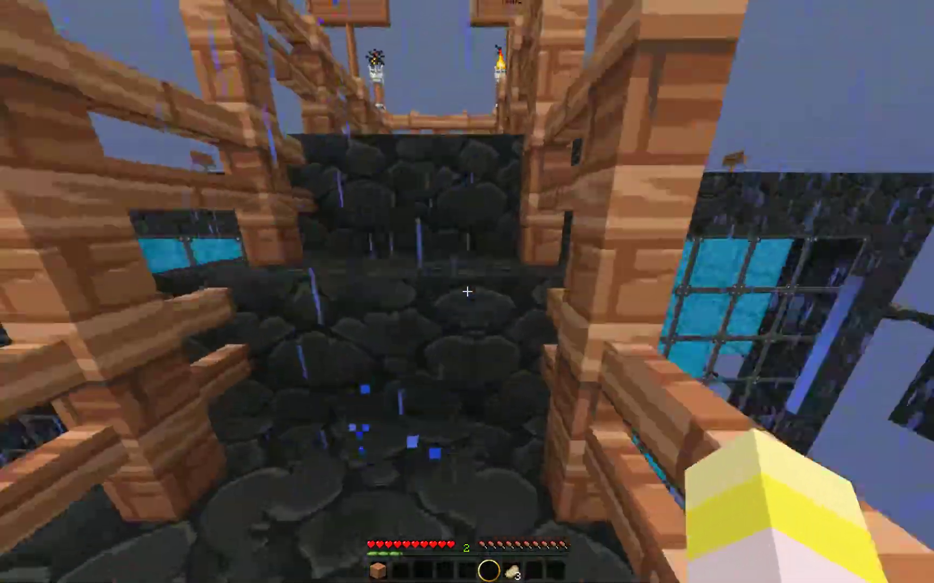
pyautogui.press('w')
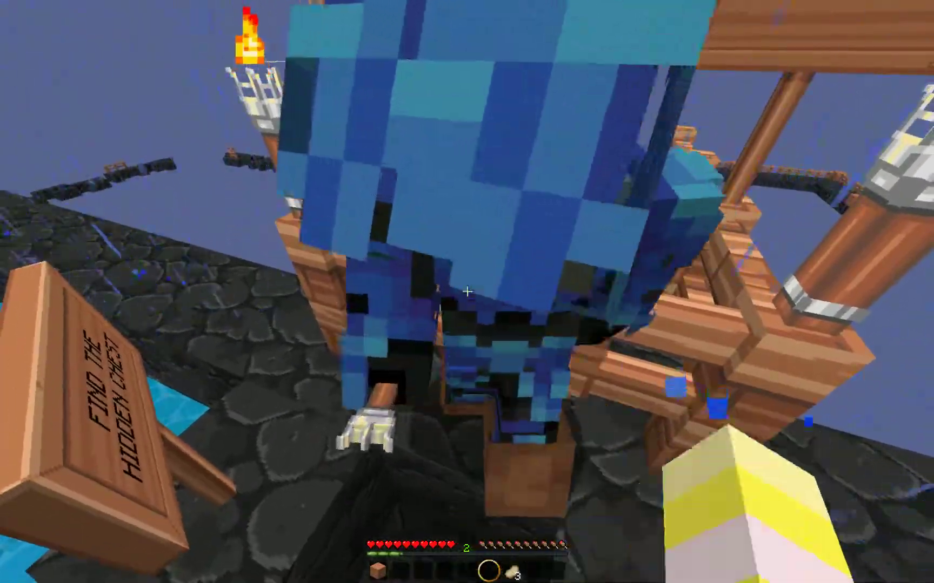
# Follow the wall beside the water onto the damaged cobblestone road
pyautogui.press('w')
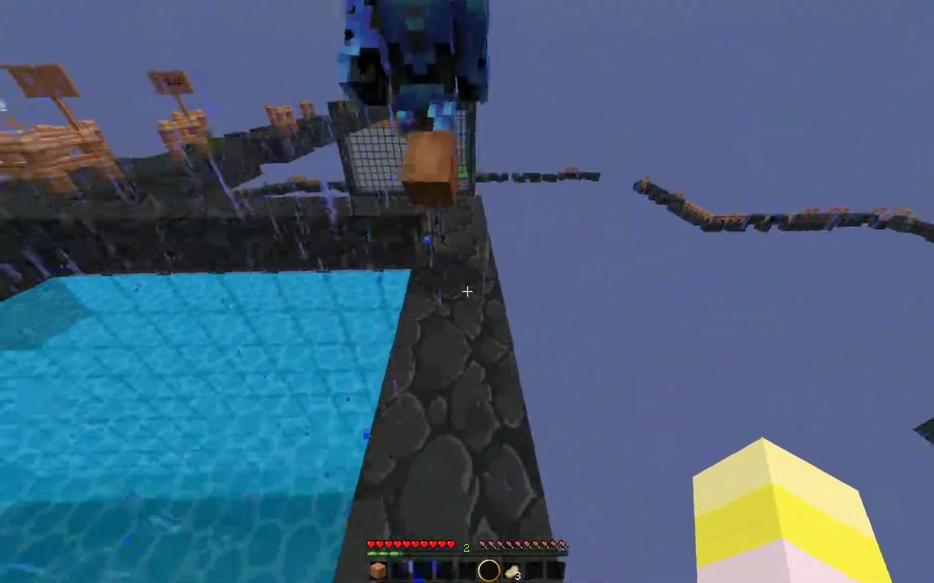
pyautogui.press('w')
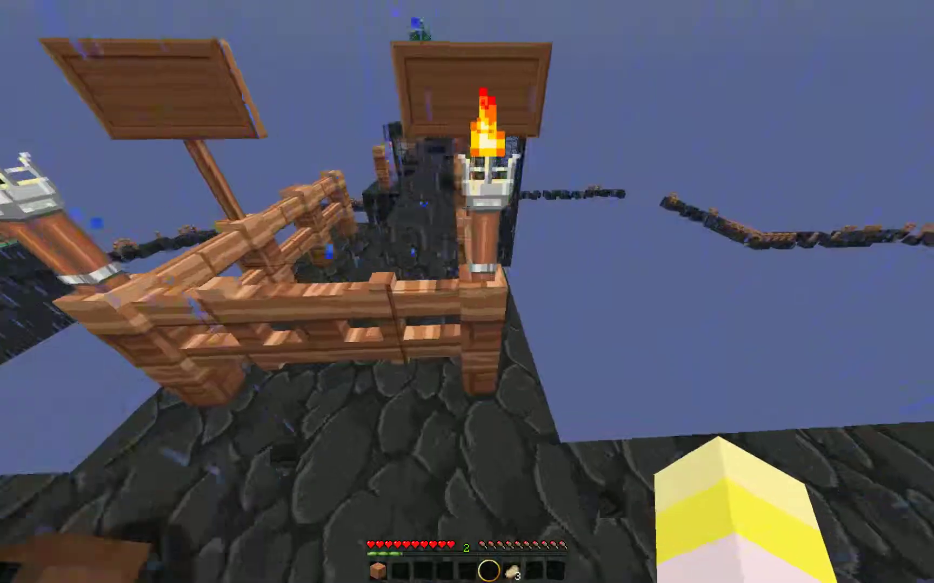
pyautogui.press('w')
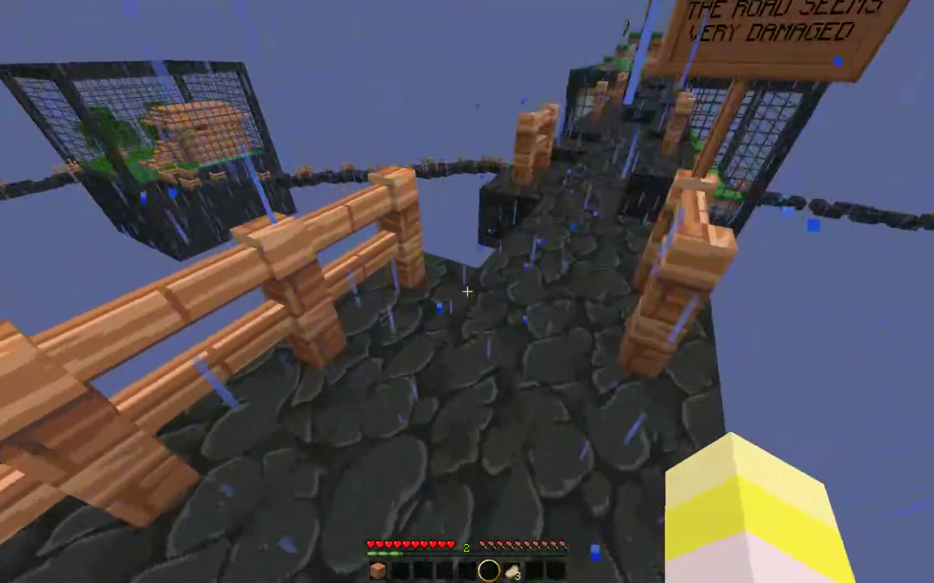
pyautogui.press('w')
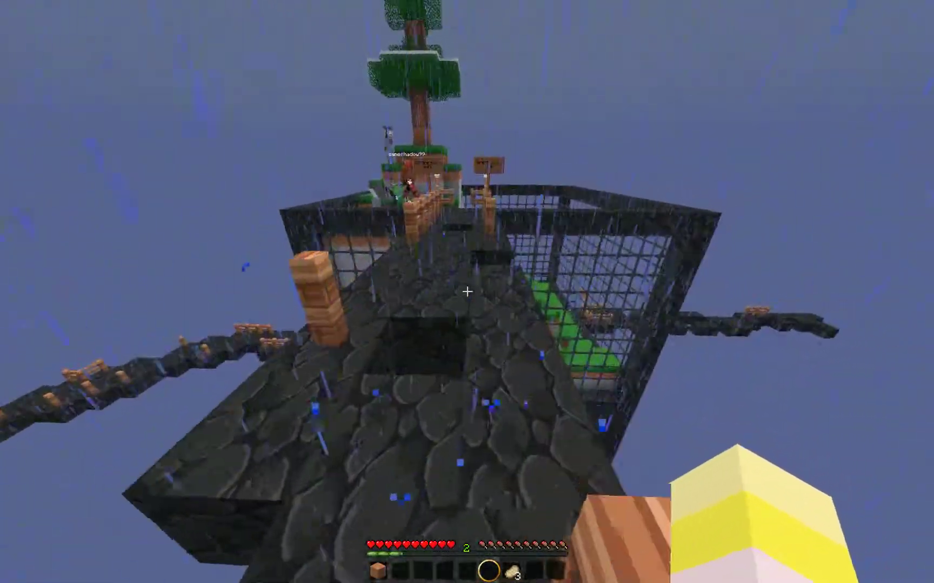
# Cross to the tree-topped island and strike the skeleton and the zombie pigman
pyautogui.press('w')
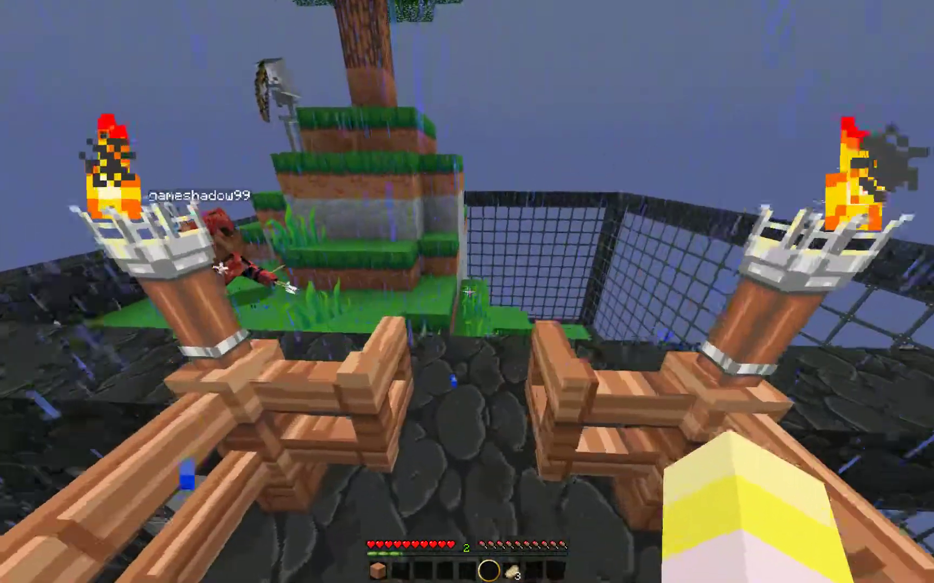
pyautogui.press('w')
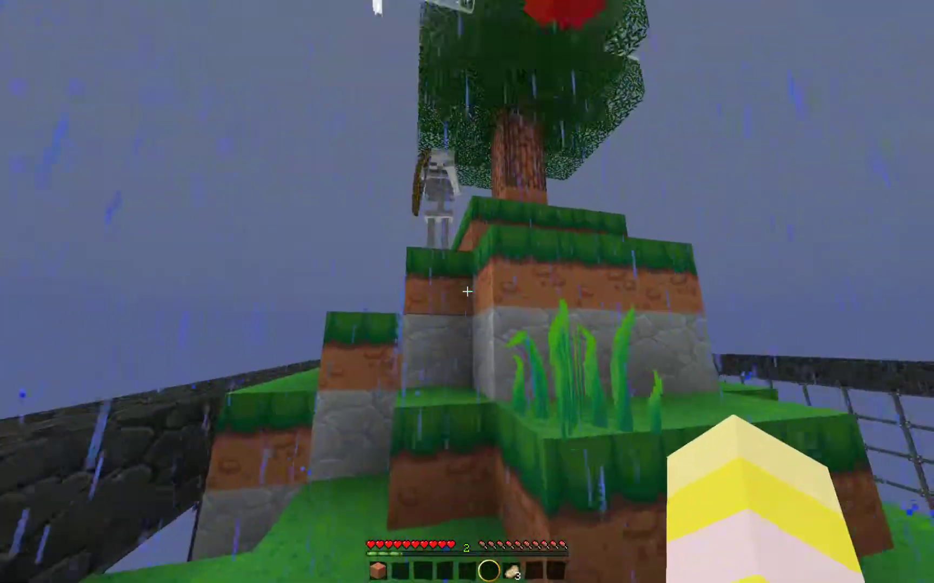
pyautogui.click(467, 292)
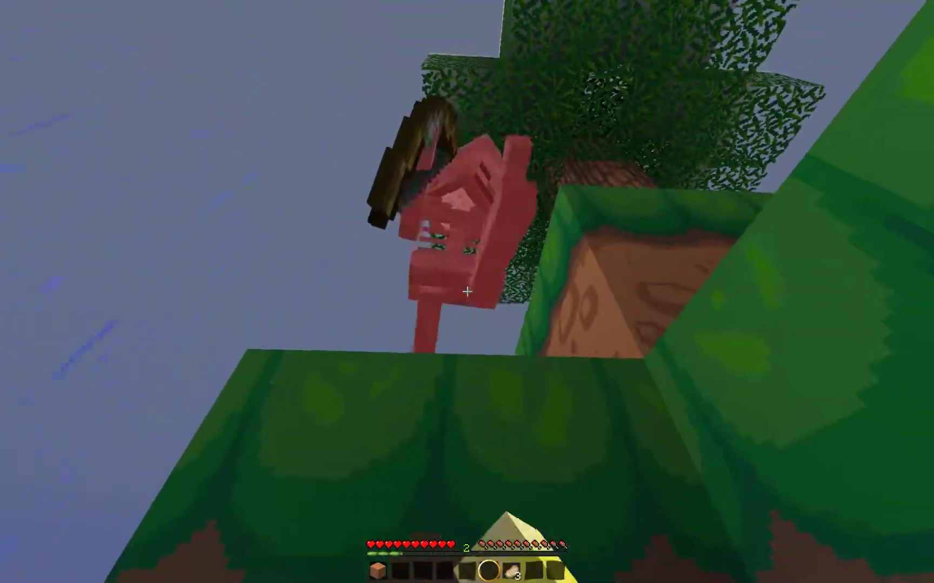
pyautogui.press('w')
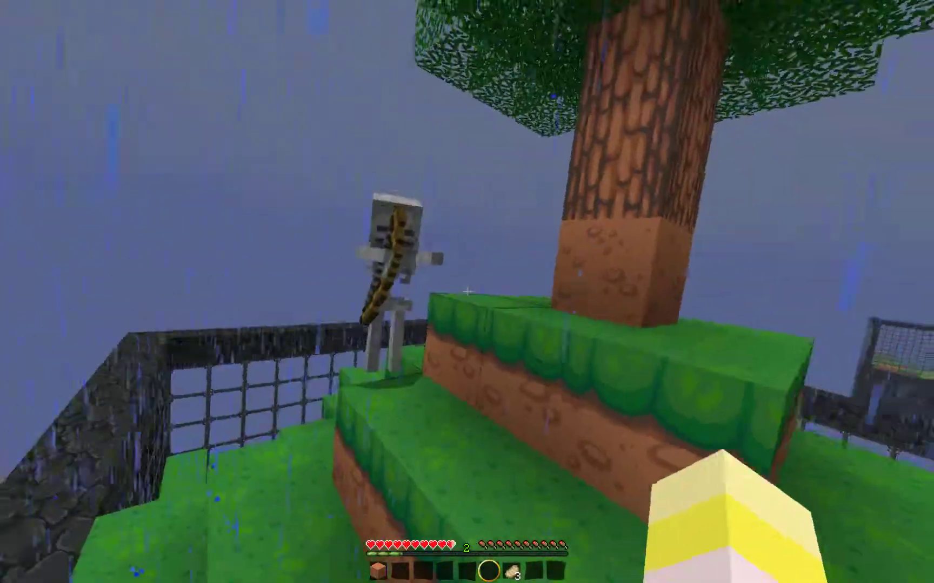
pyautogui.click(467, 292)
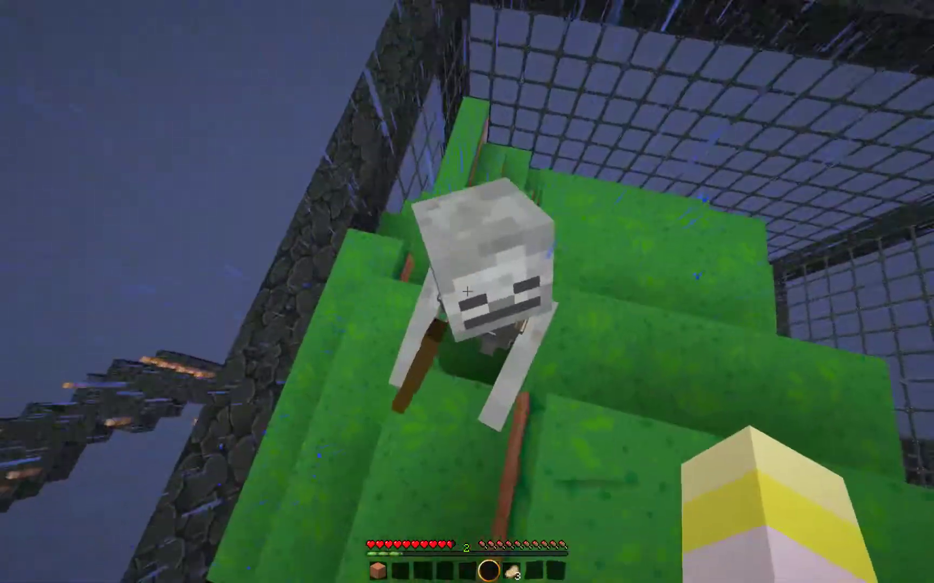
pyautogui.click(467, 291)
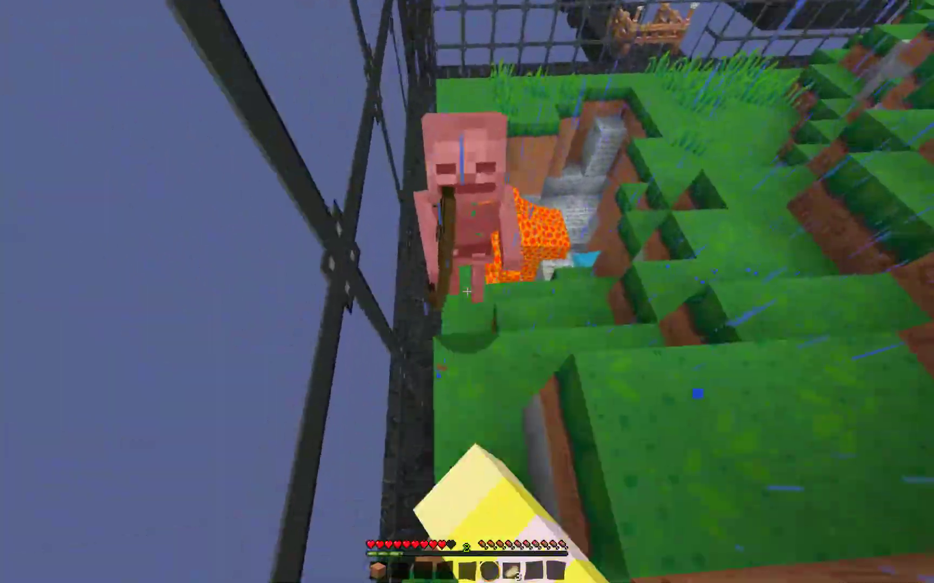
pyautogui.click(467, 292)
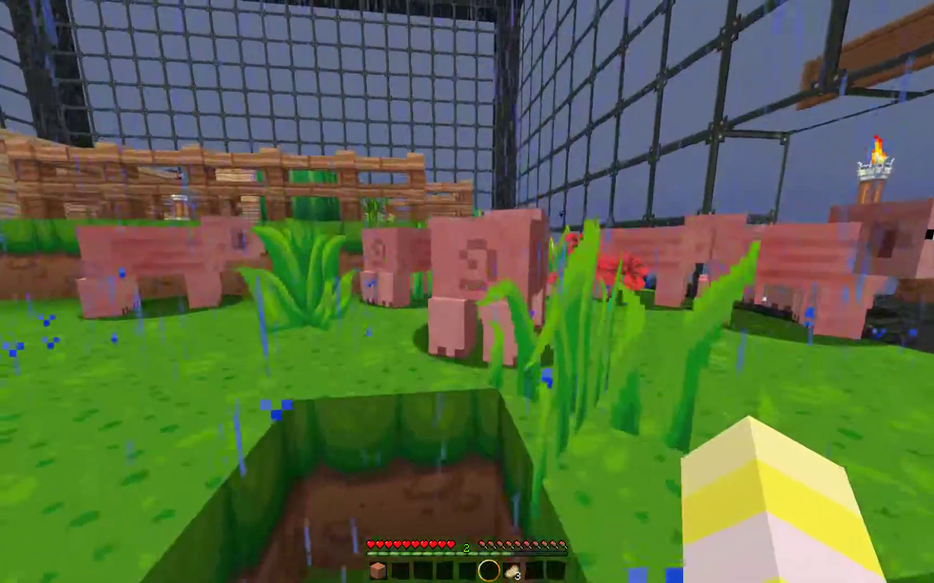
pyautogui.press('/')
pyautogui.write('ban a')
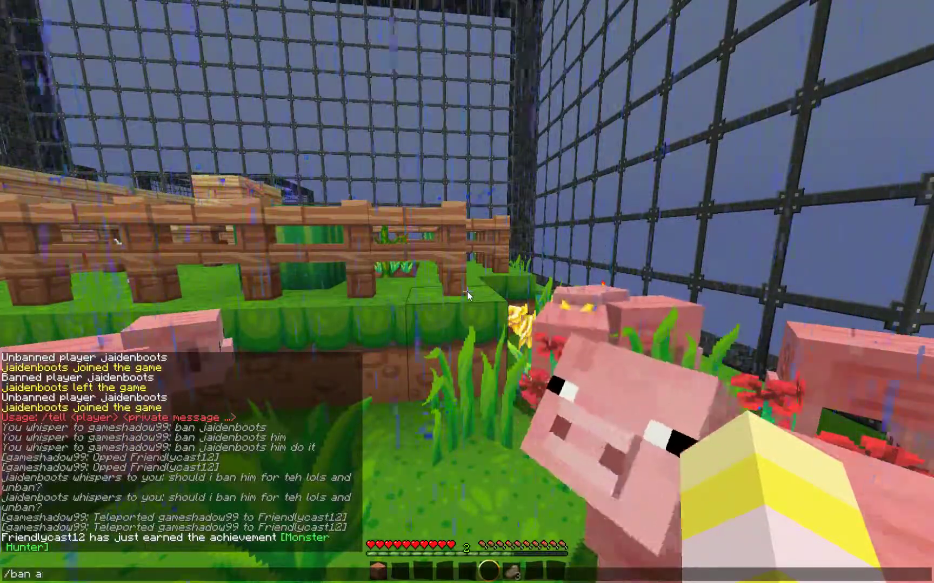
pyautogui.write('l')
pyautogui.press('BackSpace')
pyautogui.press('Escape')
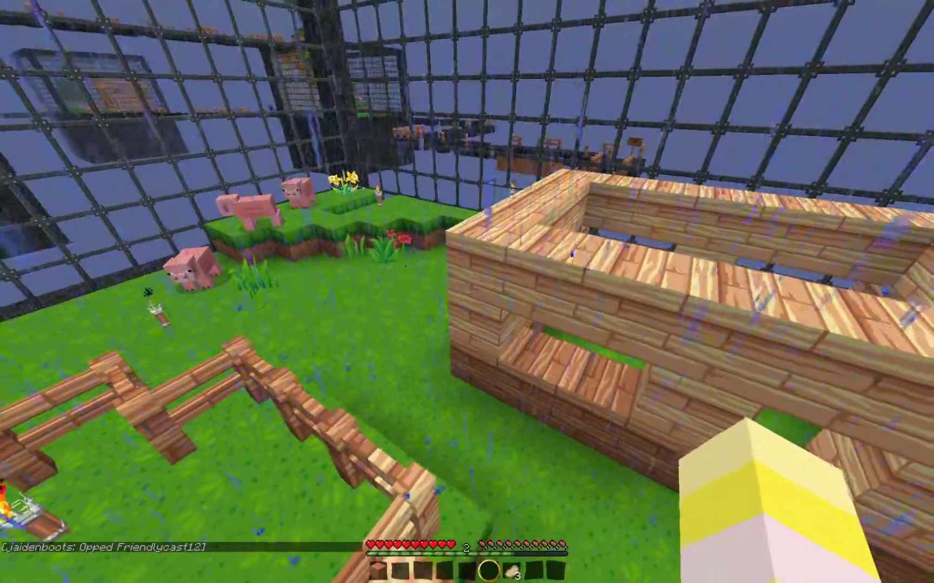
pyautogui.press('t')
pyautogui.press('Up')
pyautogui.press('Up')
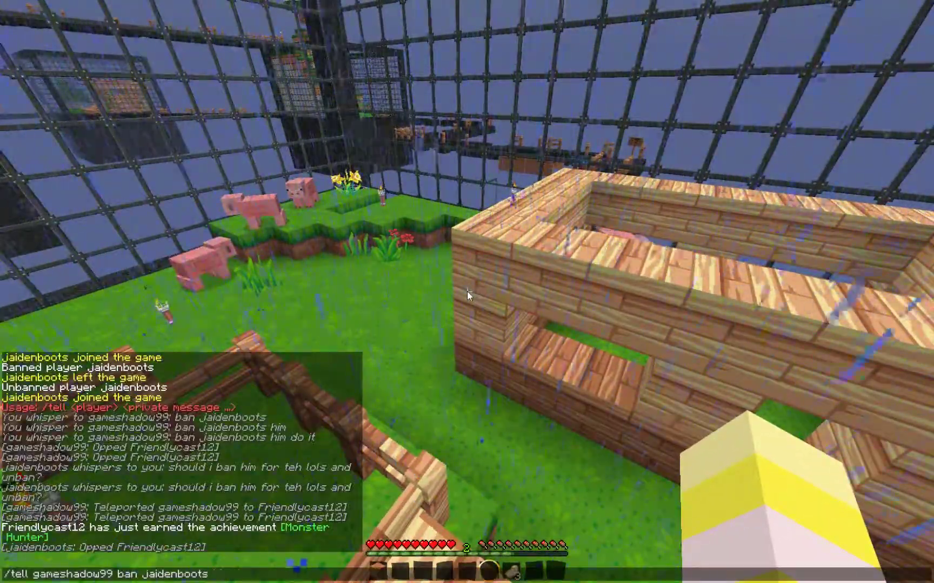
pyautogui.press('Up')
pyautogui.press('Up')
pyautogui.press('Up')
pyautogui.press('Up')
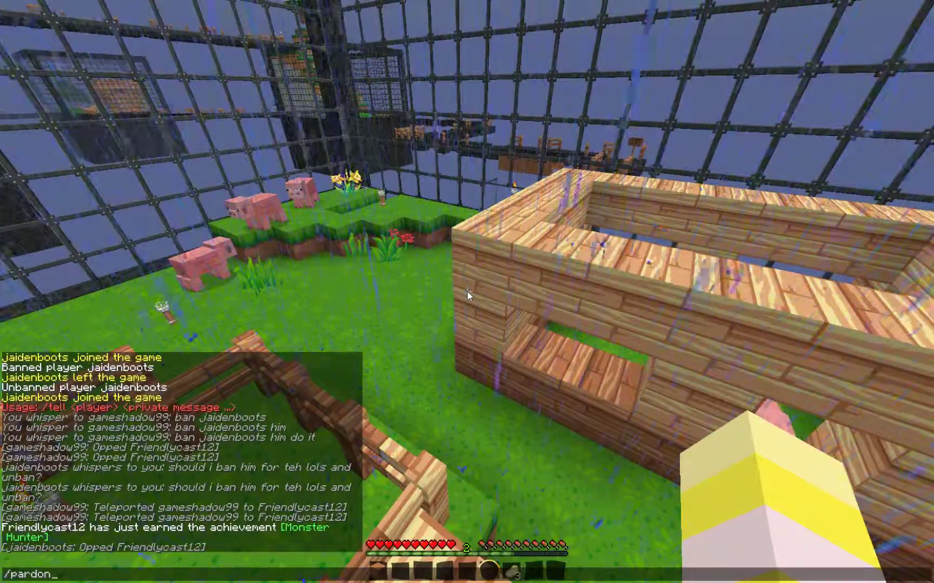
pyautogui.press('Down')
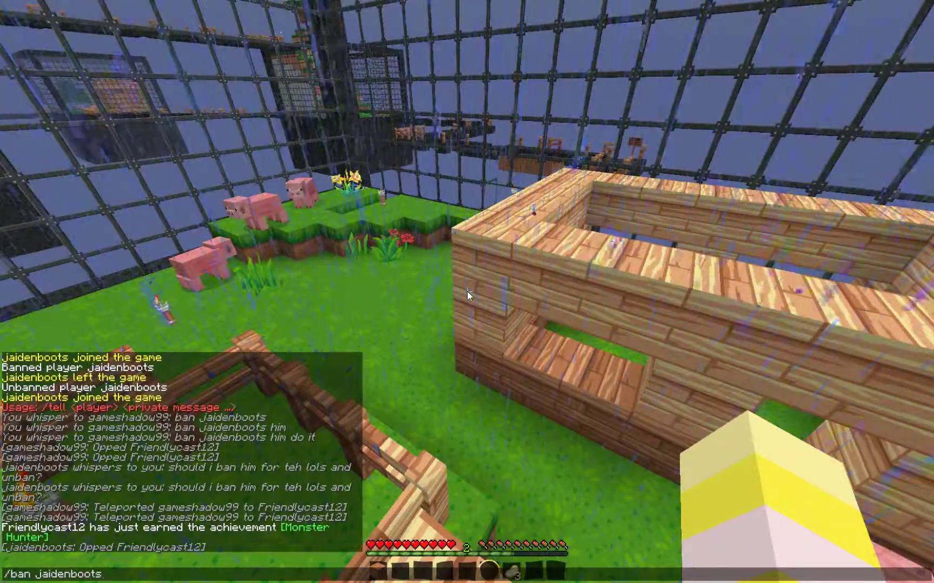
pyautogui.press('Up')
pyautogui.press('Down')
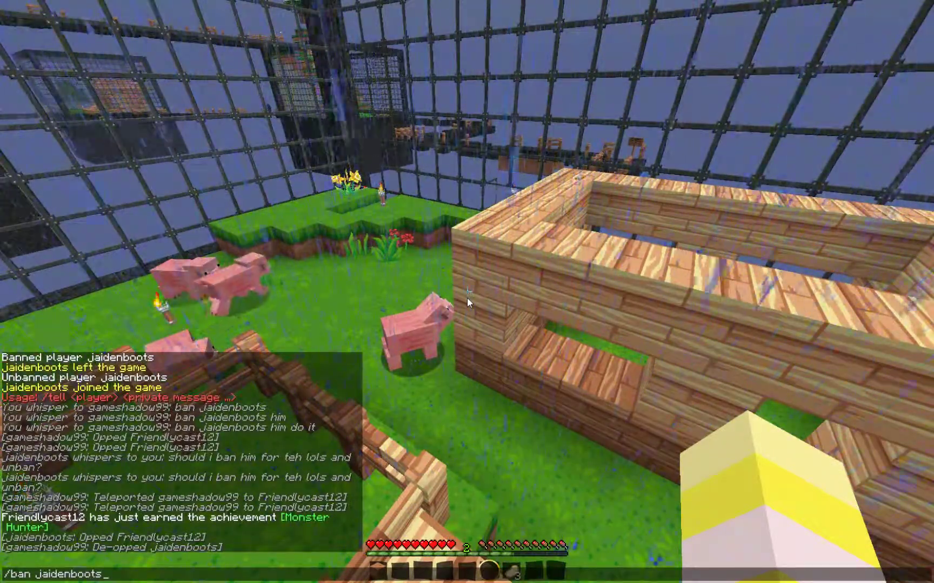
pyautogui.press('BackSpace')
pyautogui.press('BackSpace')
pyautogui.press('BackSpace')
pyautogui.press('BackSpace')
pyautogui.press('BackSpace')
pyautogui.press('BackSpace')
pyautogui.press('BackSpace')
pyautogui.press('BackSpace')
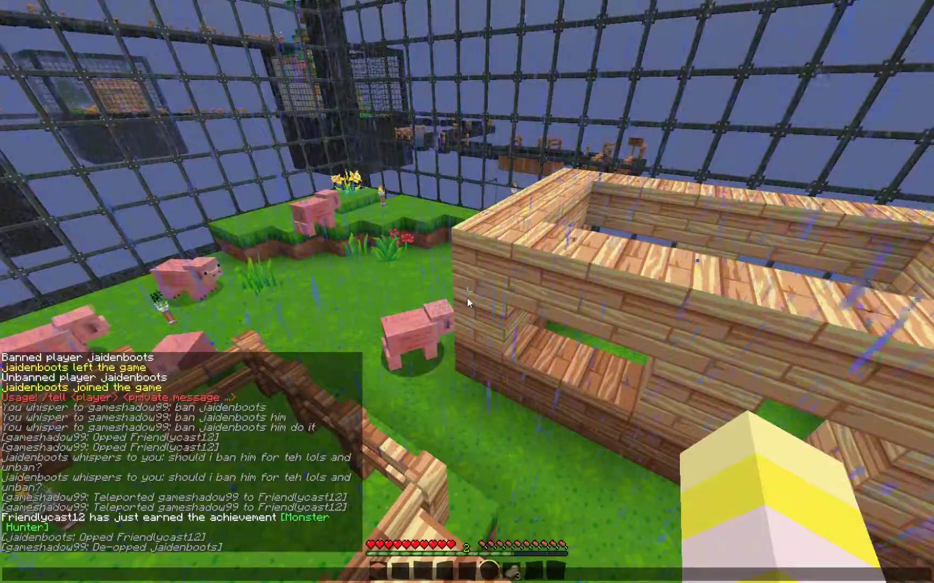
pyautogui.press('Escape')
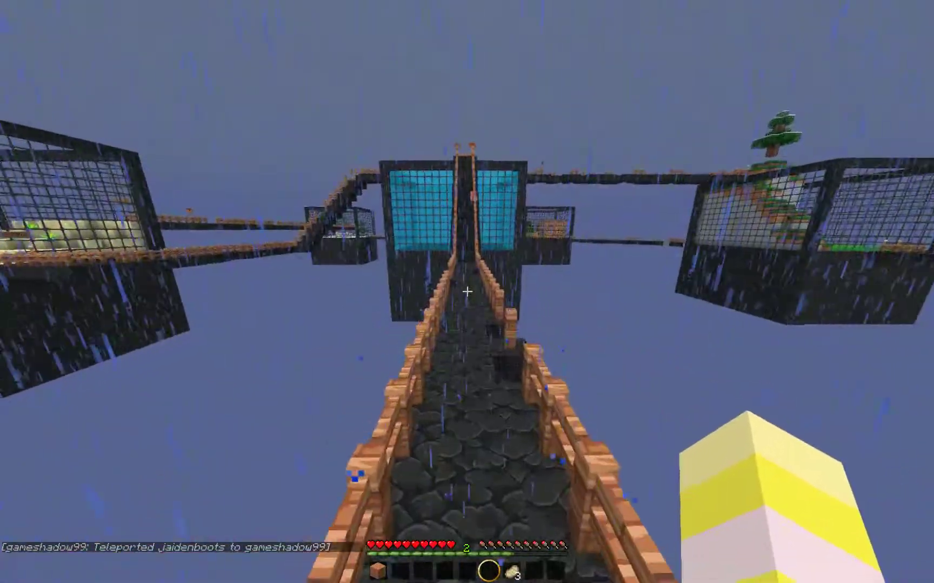
# Attempt the /gamerule mobGriefing command in chat three times
pyautogui.press('/')
pyautogui.write('/mobGriefing')
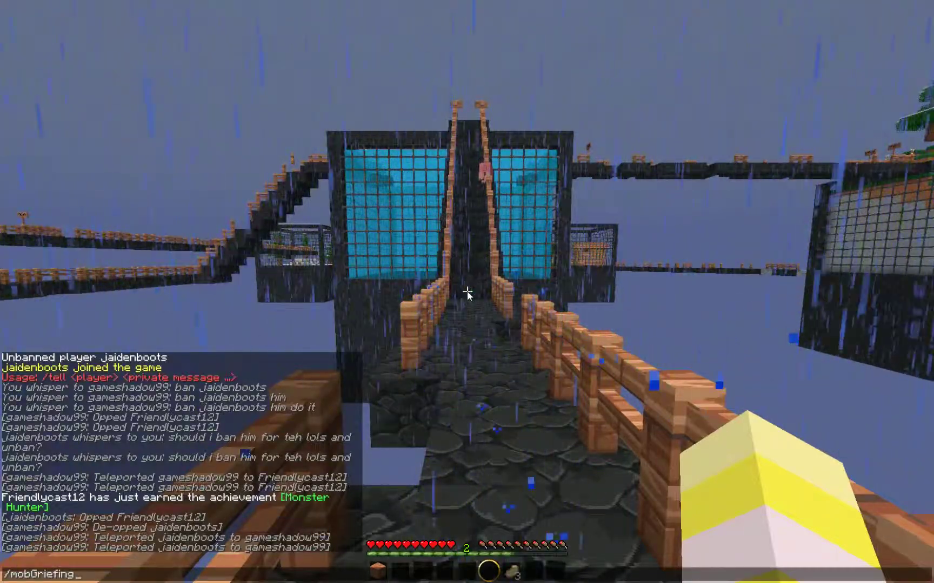
pyautogui.press('Return')
pyautogui.press('/')
pyautogui.write('e')
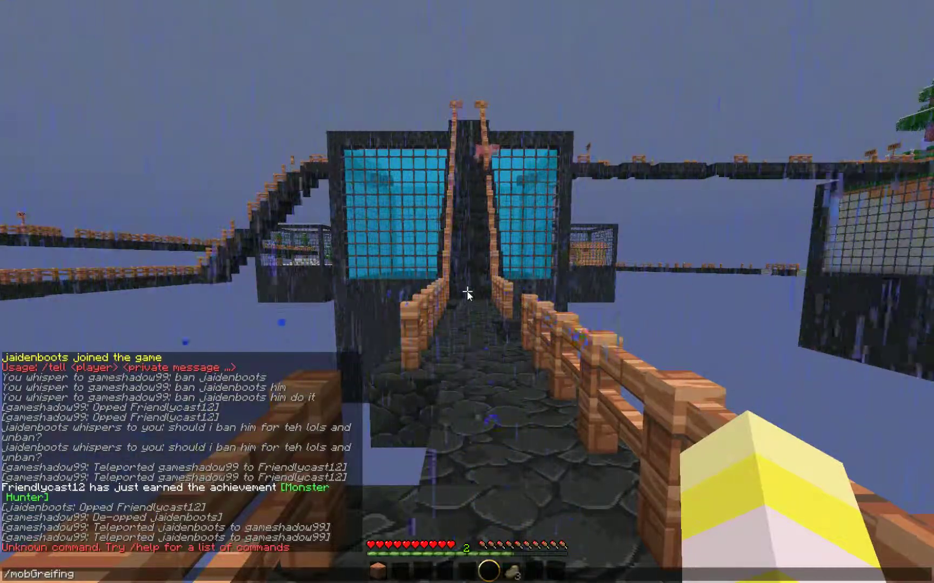
pyautogui.press('Return')
pyautogui.press('/')
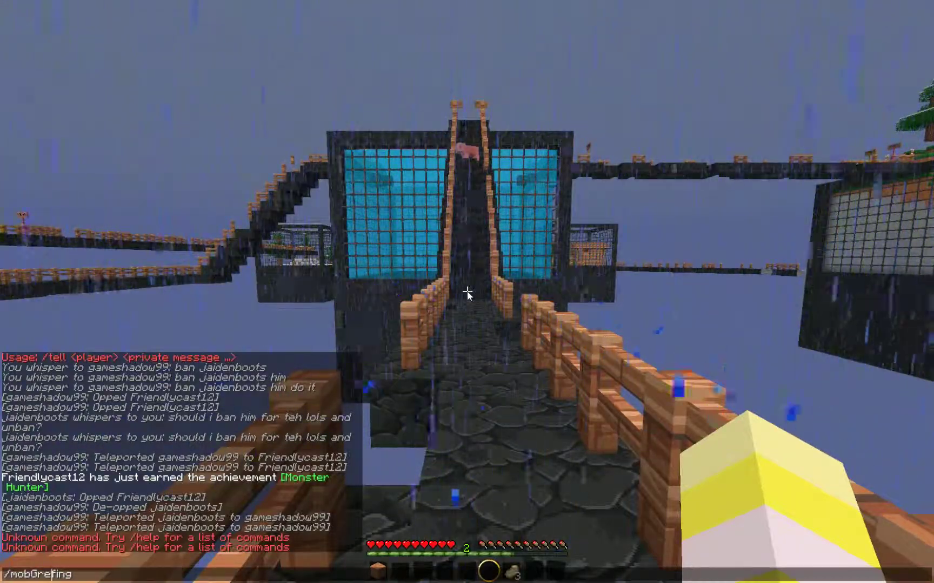
pyautogui.press('Return')
# Clear the misspelled text and run /gamerule mobGriefing, which reports false
pyautogui.press('w')
pyautogui.press('w')
pyautogui.press('/')
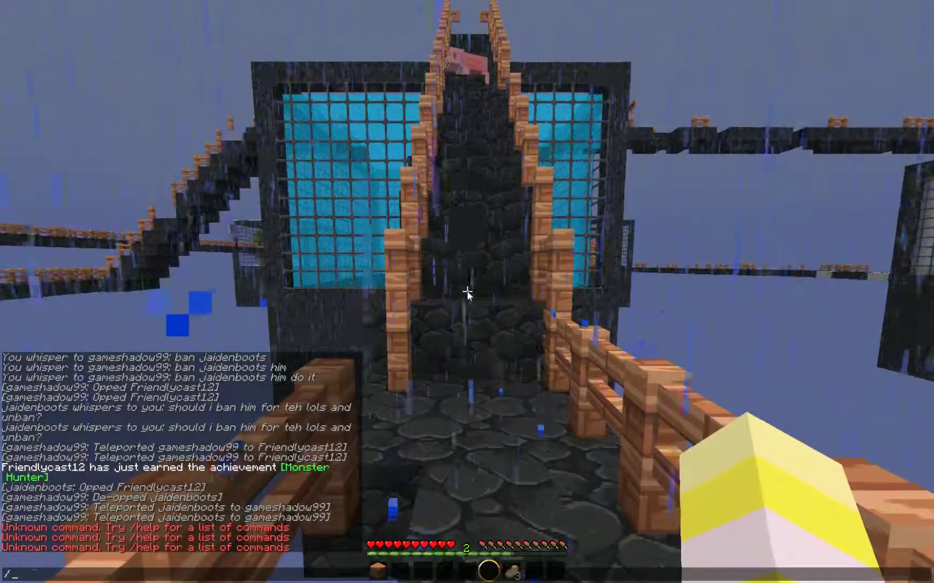
pyautogui.write('mobGrefing')
pyautogui.press('BackSpace')
pyautogui.press('BackSpace')
pyautogui.press('BackSpace')
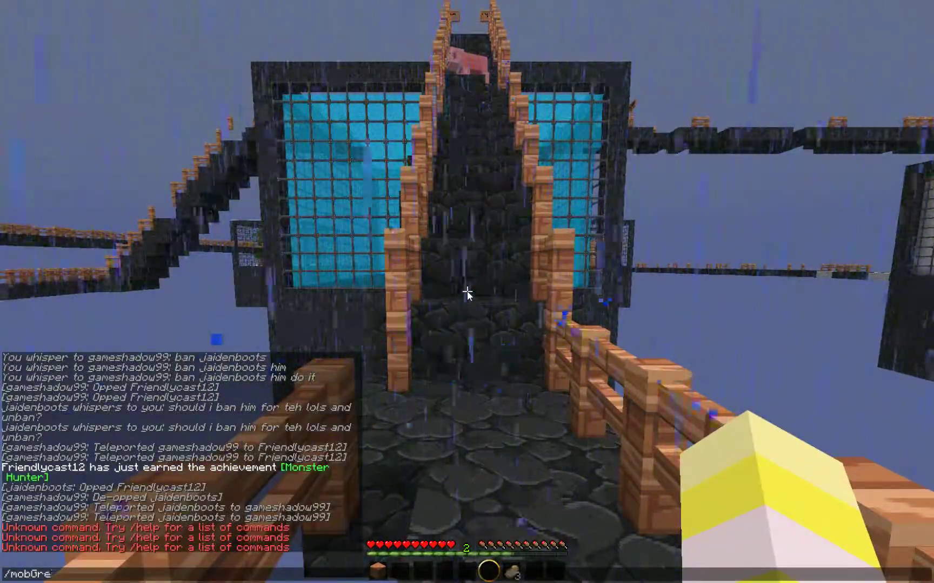
pyautogui.press('BackSpace')
pyautogui.press('BackSpace')
pyautogui.press('BackSpace')
pyautogui.write('g')
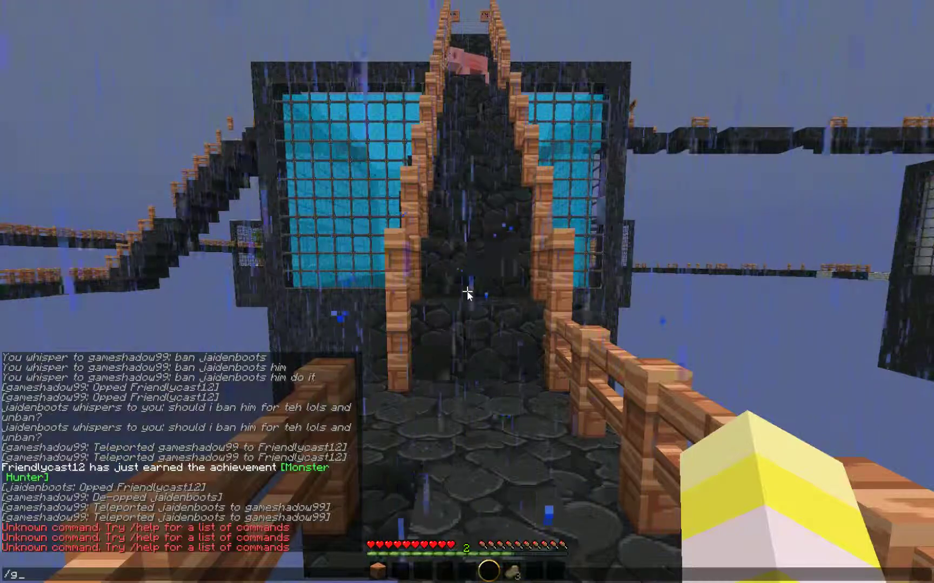
pyautogui.write('amerule ')
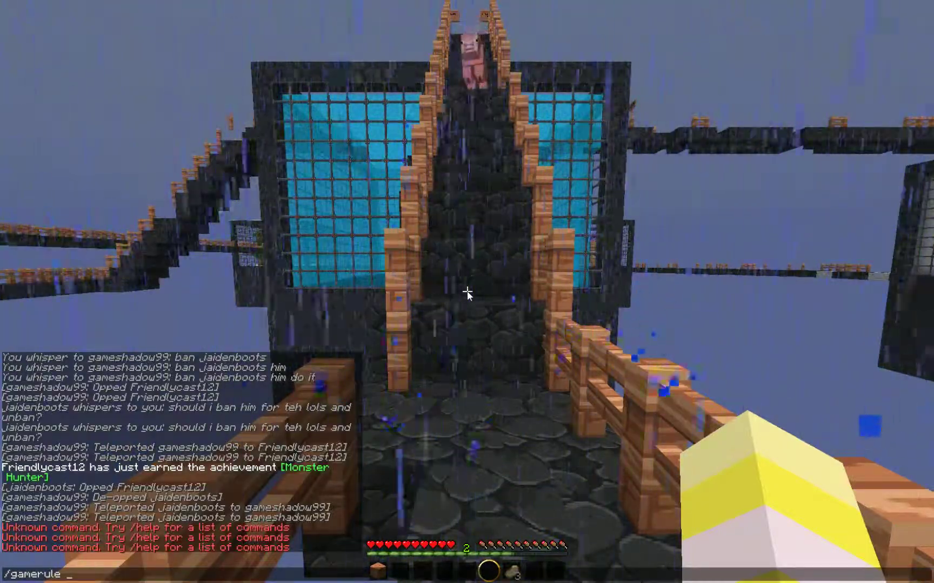
pyautogui.write('mob')
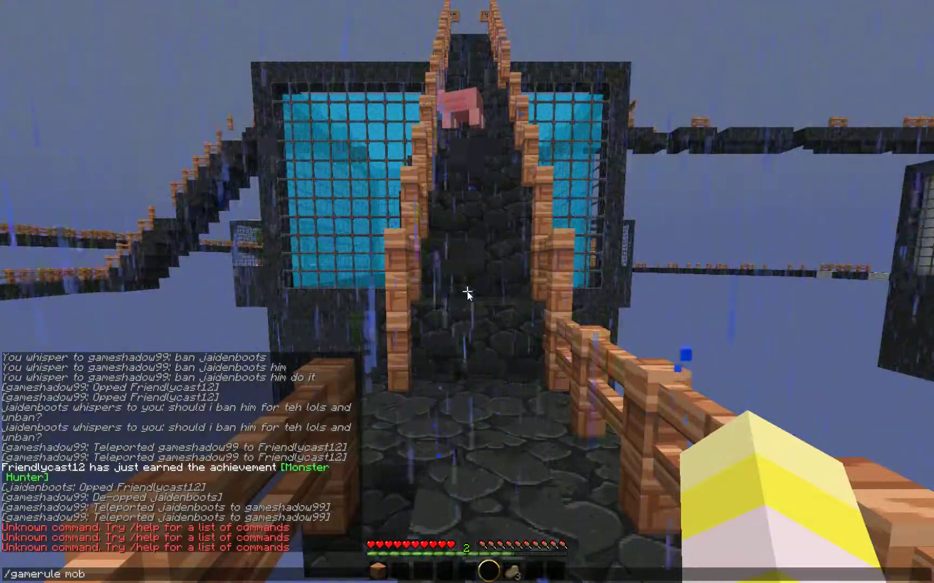
pyautogui.write('Griefing')
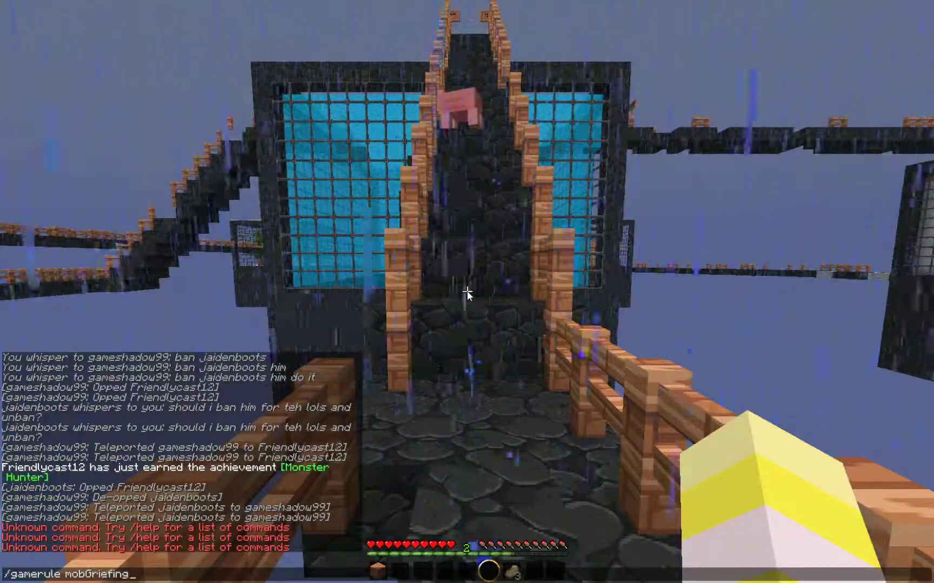
pyautogui.press('Return')
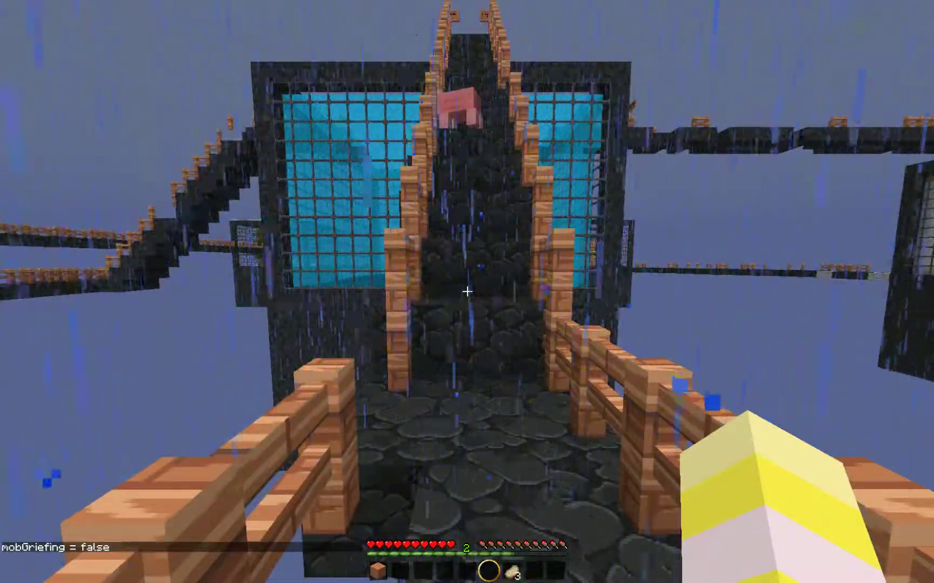
# Climb the cobblestone stairs to the Ocean Biome signs while entering more chat commands
pyautogui.press('w')
pyautogui.press('w')
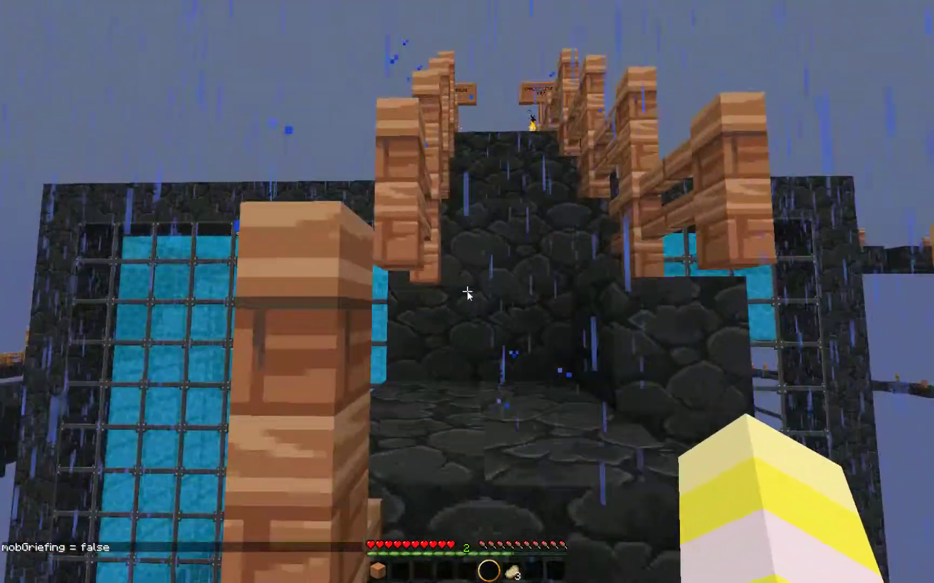
pyautogui.write('/alo')
pyautogui.press('Return')
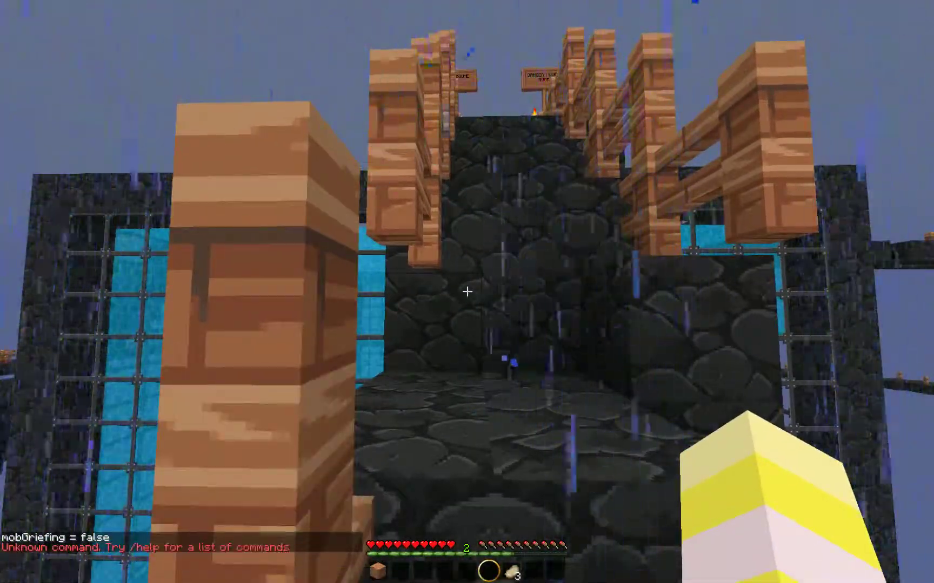
pyautogui.press('/')
pyautogui.write('/')
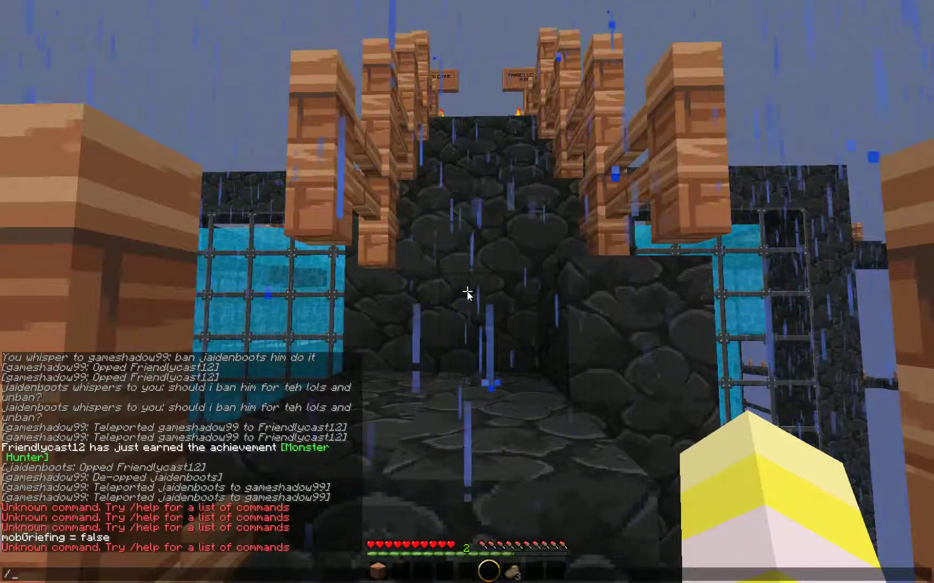
pyautogui.write('spawn')
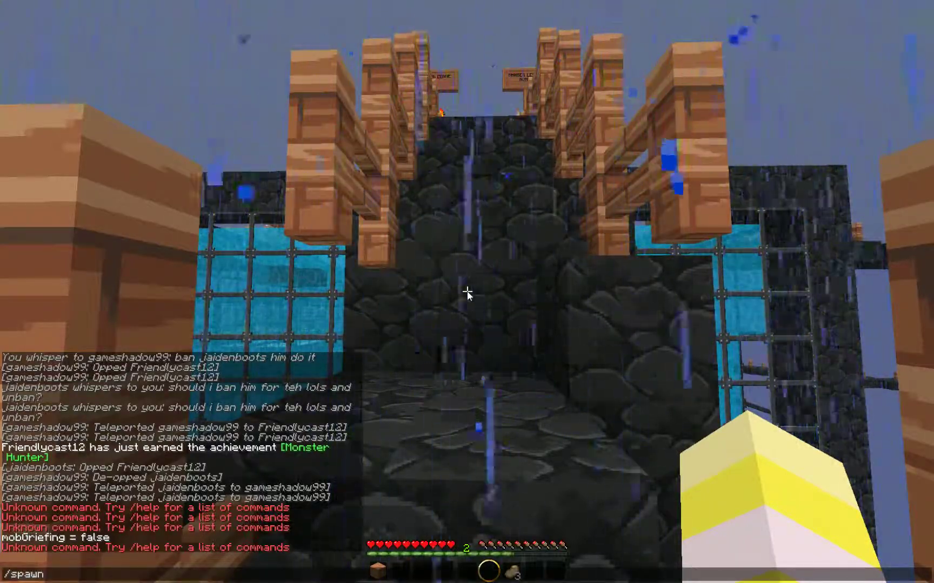
pyautogui.press('BackSpace')
pyautogui.press('BackSpace')
pyautogui.press('BackSpace')
pyautogui.write('mo')
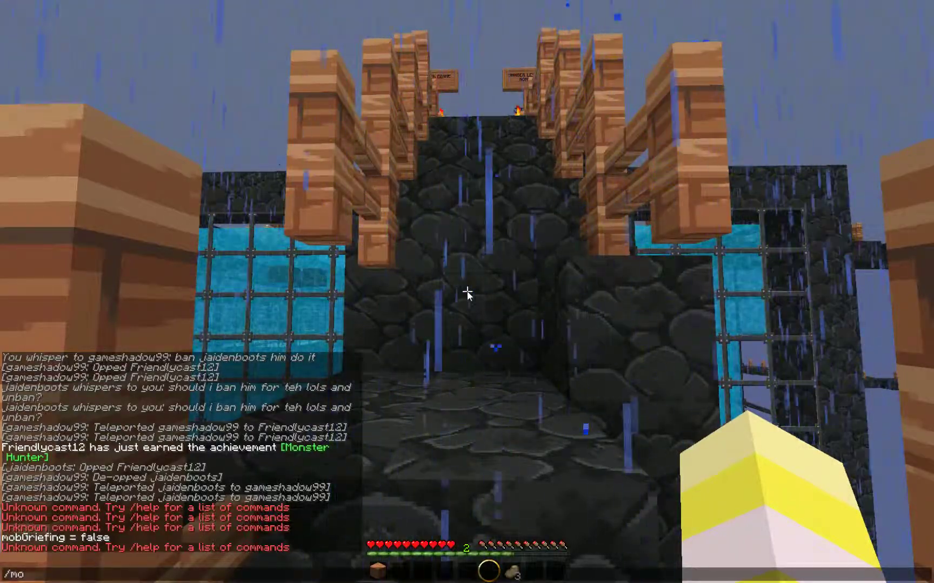
pyautogui.write('dete')
pyautogui.press('Return')
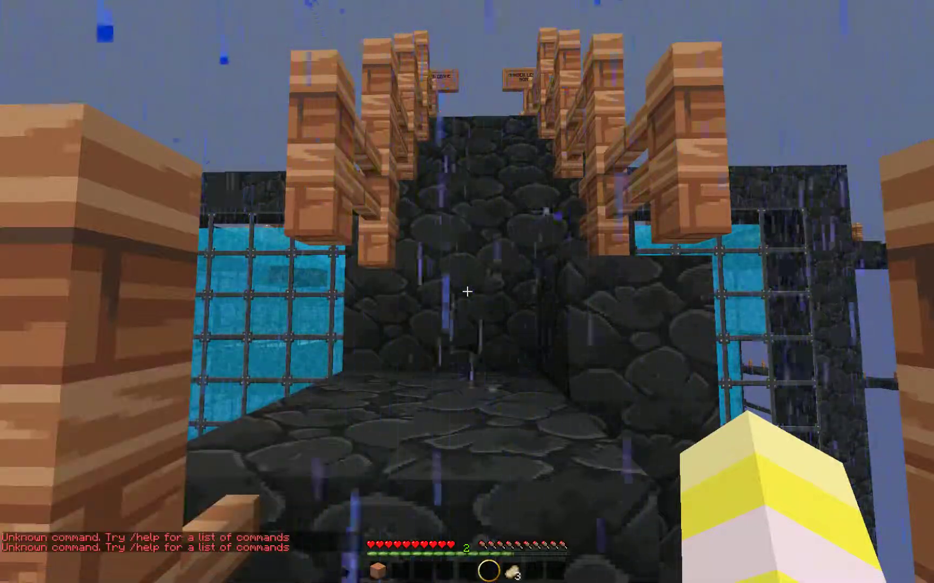
pyautogui.press('t')
pyautogui.press('Escape')
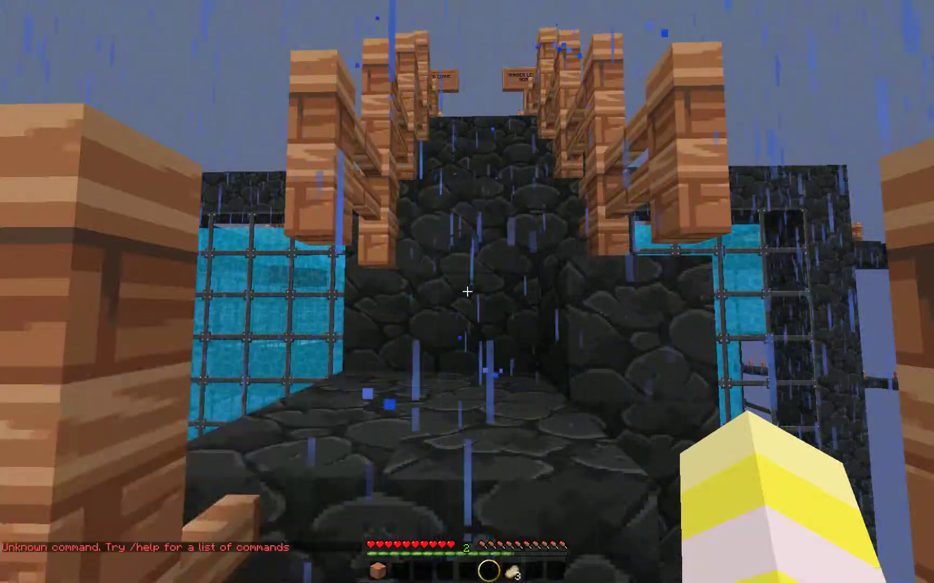
pyautogui.press('w')
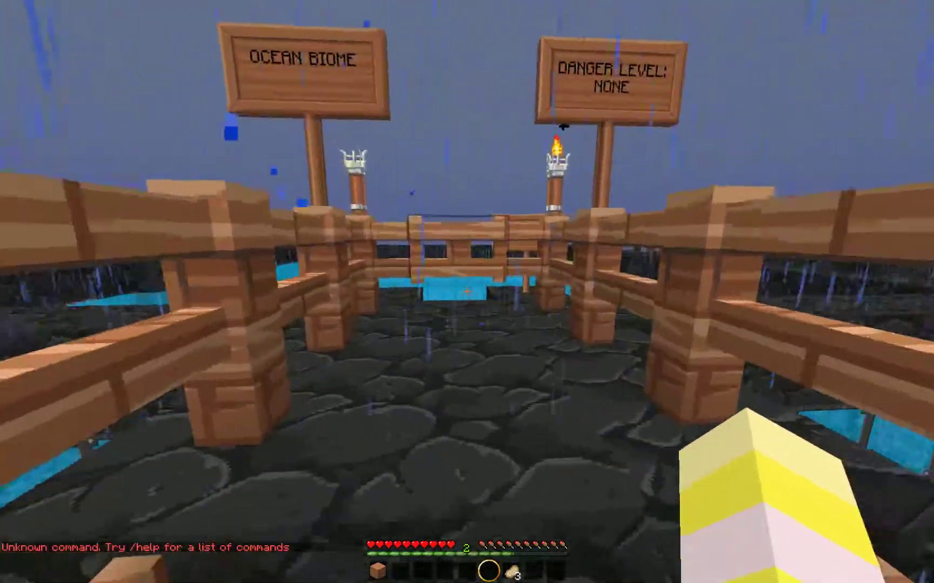
# Walk along the sky bridge into the caged pig pen
pyautogui.moveTo(467, 292); pyautogui.dragTo(467, 183)
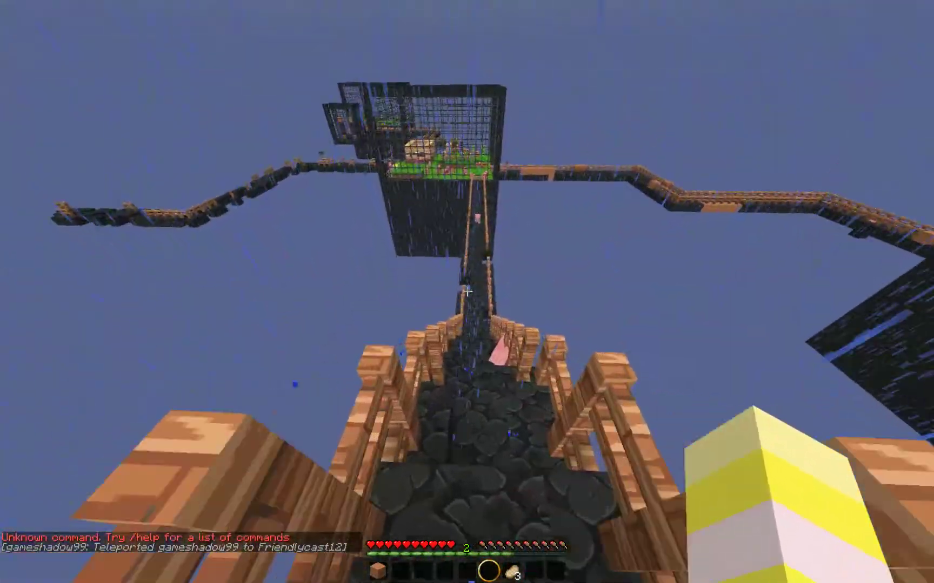
pyautogui.press('w')
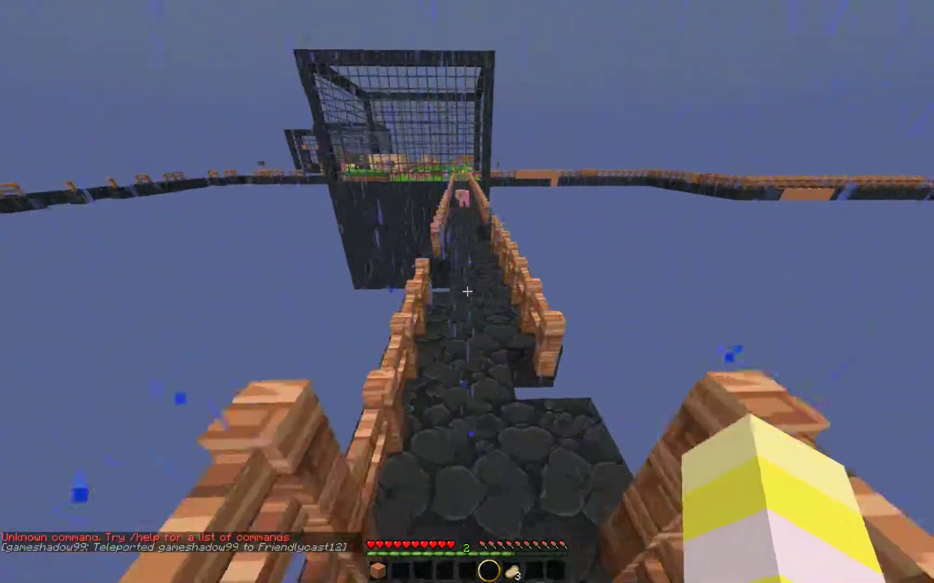
pyautogui.press('w')
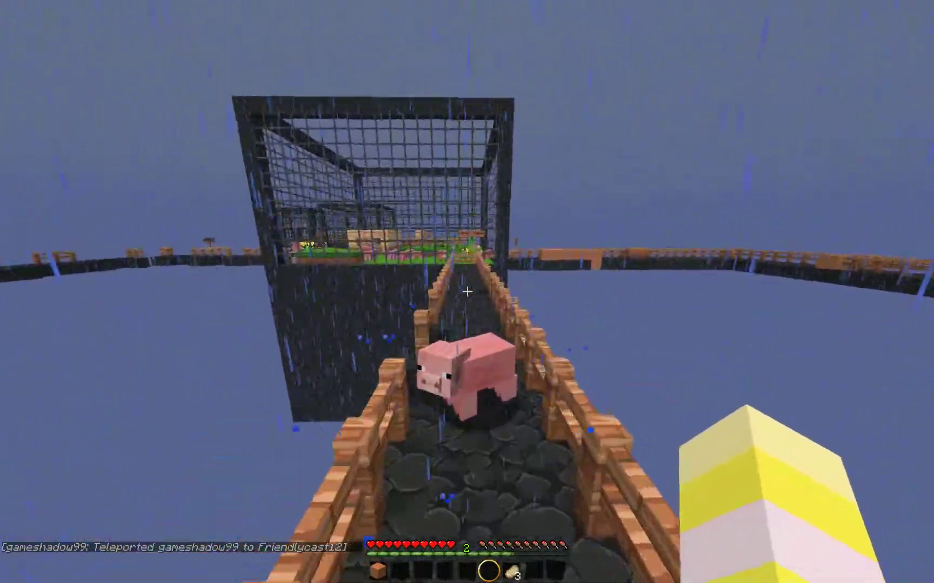
pyautogui.press('w')
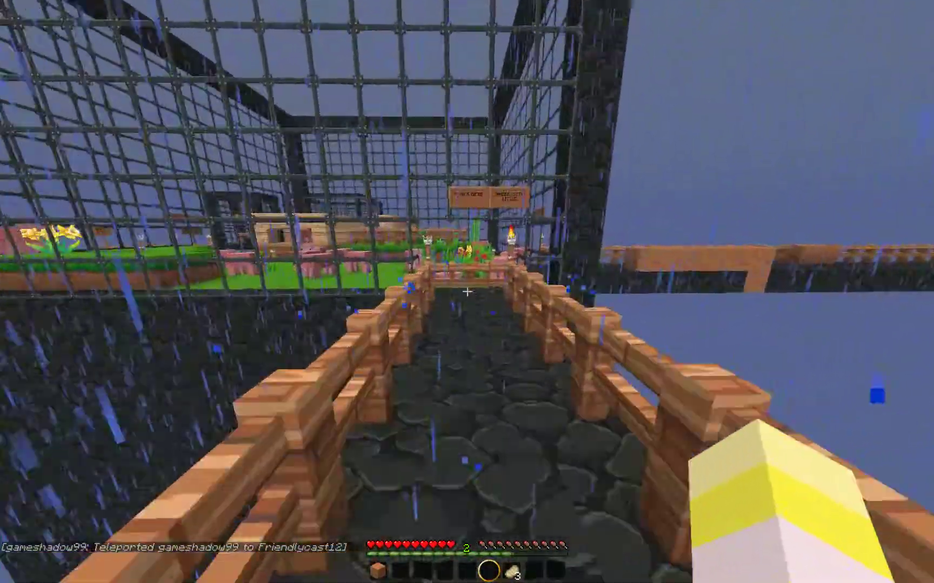
pyautogui.press('w')
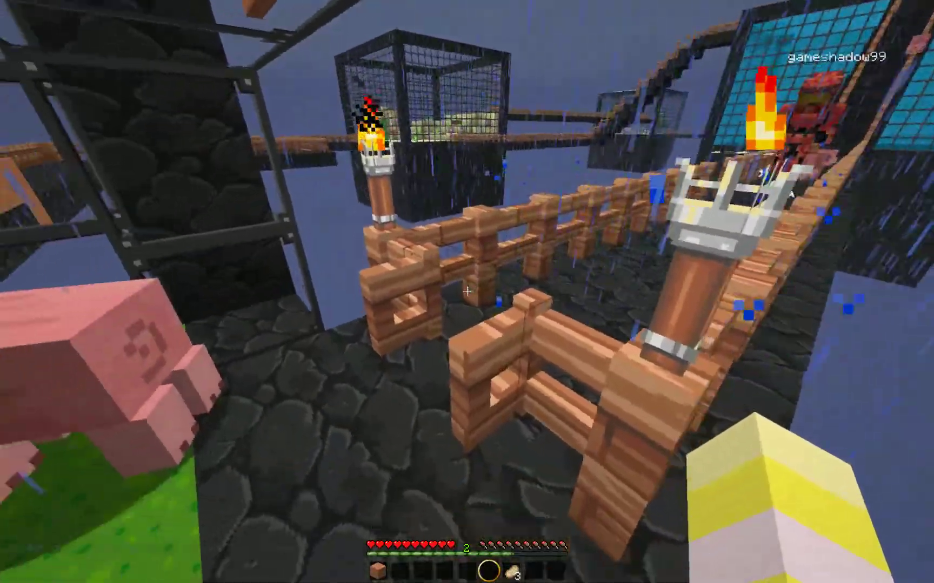
pyautogui.press('w')
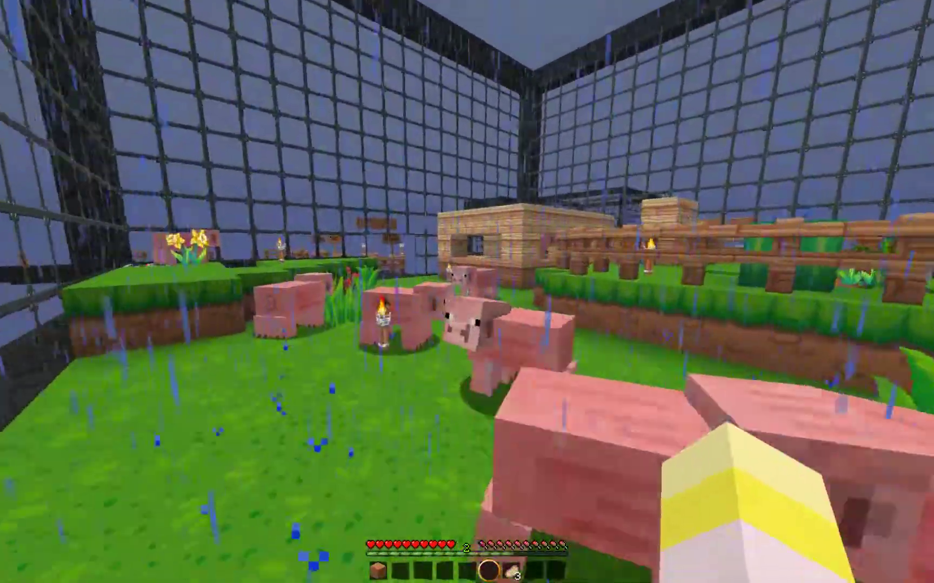
# Set Video Settings Fullscreen to OFF so the game runs in a window
pyautogui.press('Escape')
pyautogui.click(437, 248)
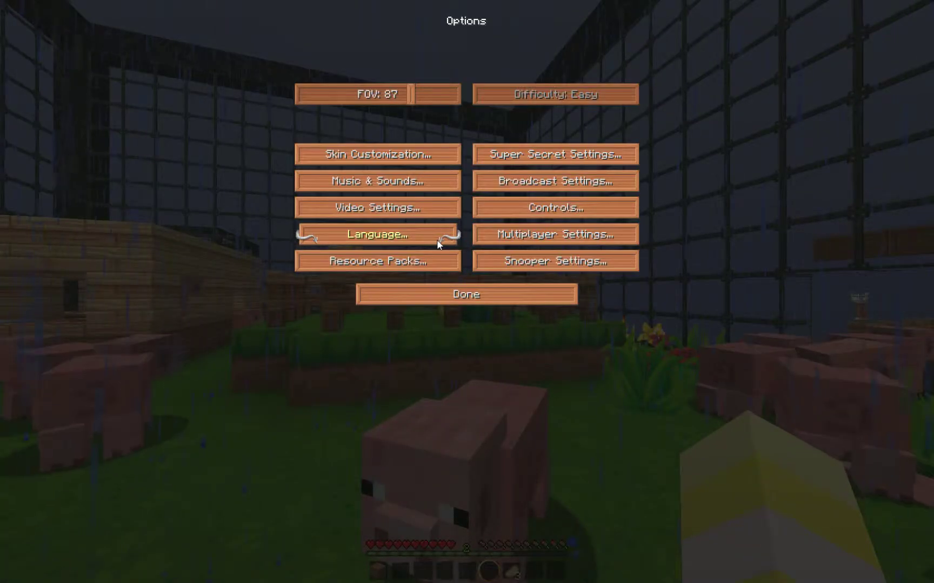
pyautogui.click(433, 204)
pyautogui.click(378, 188)
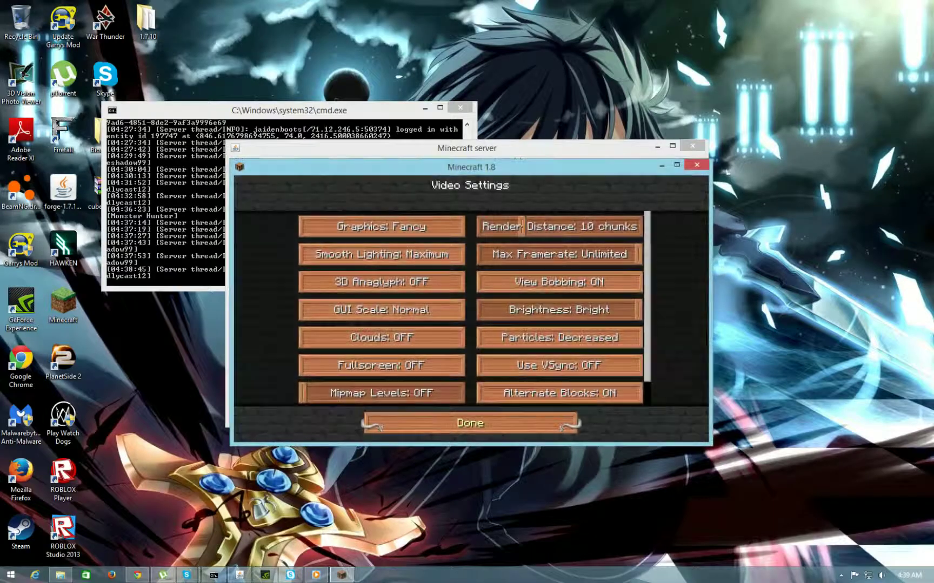
pyautogui.click(137, 576)
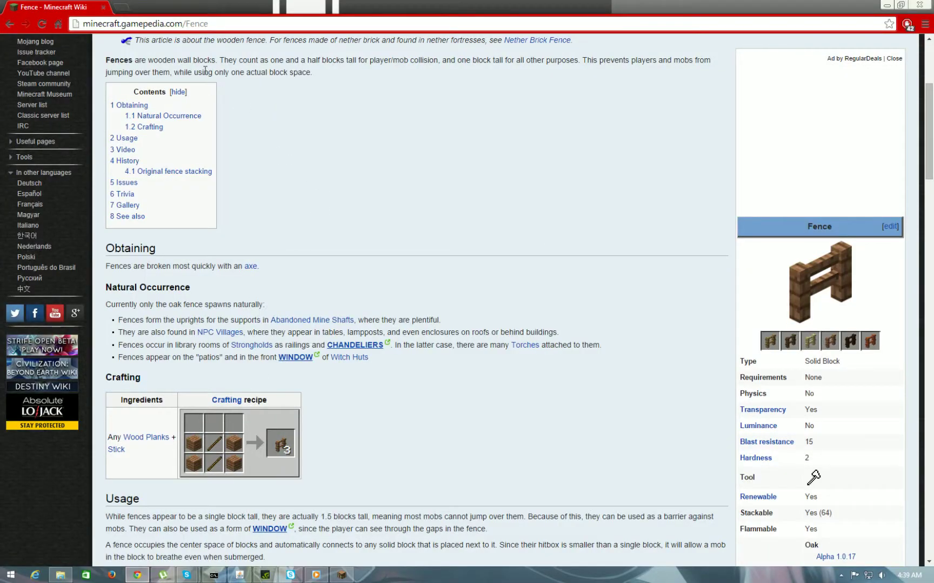
# Search Google for 'minecraft how to spawn monsters' from the address bar
pyautogui.click(216, 23)
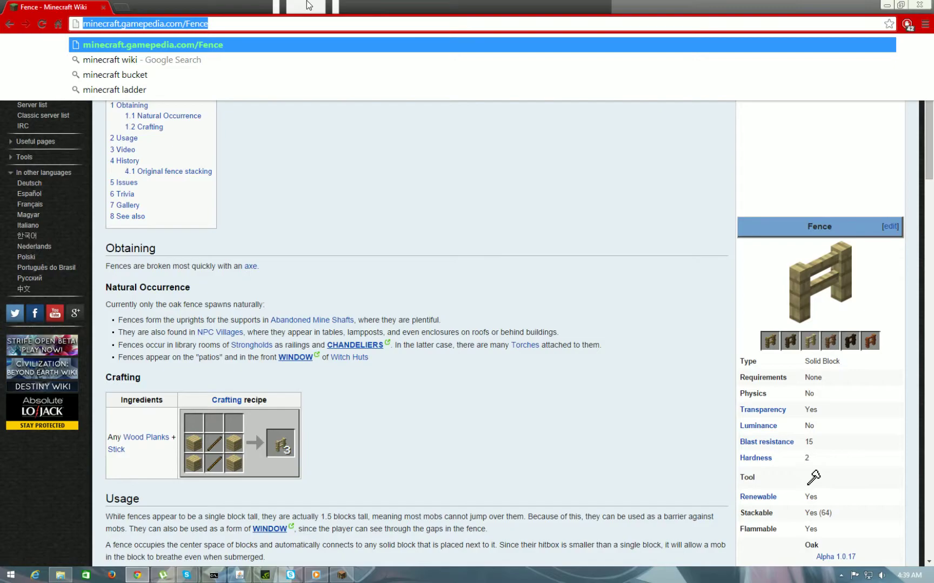
pyautogui.write('minecr')
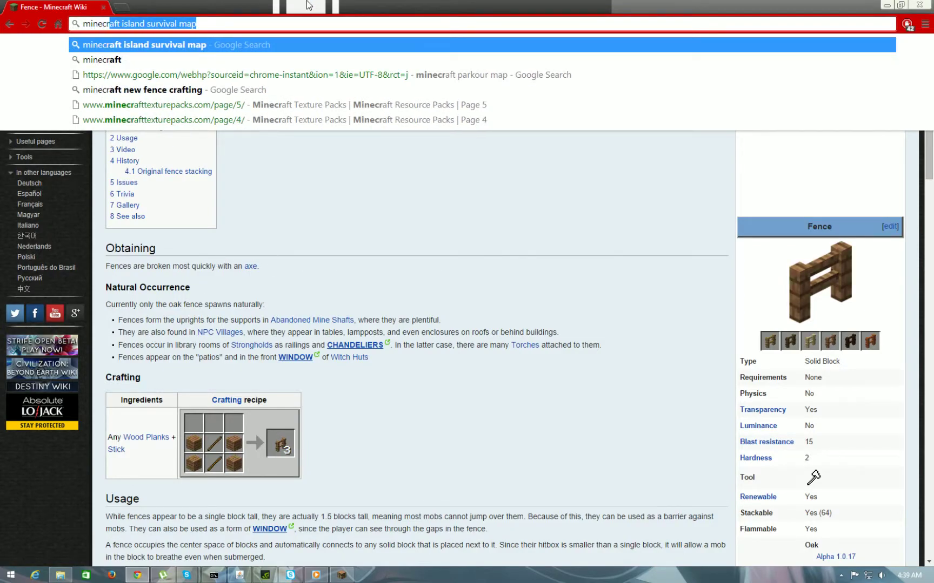
pyautogui.write('aft how to ')
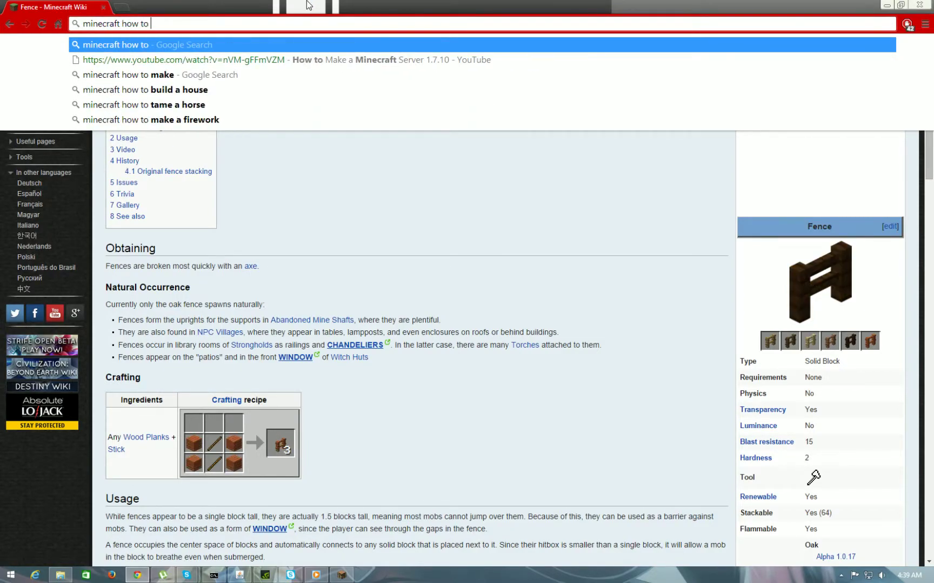
pyautogui.write('spawn mos')
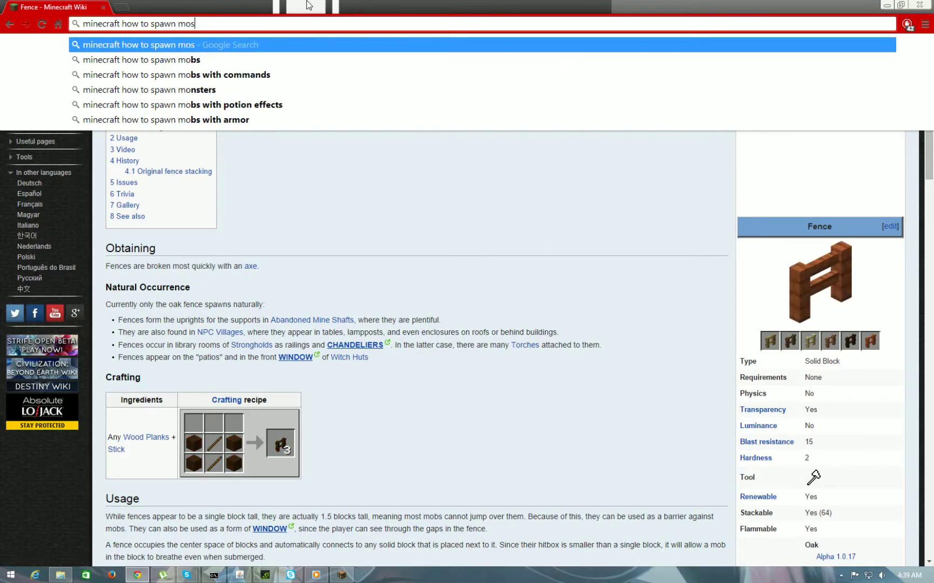
pyautogui.write('ters')
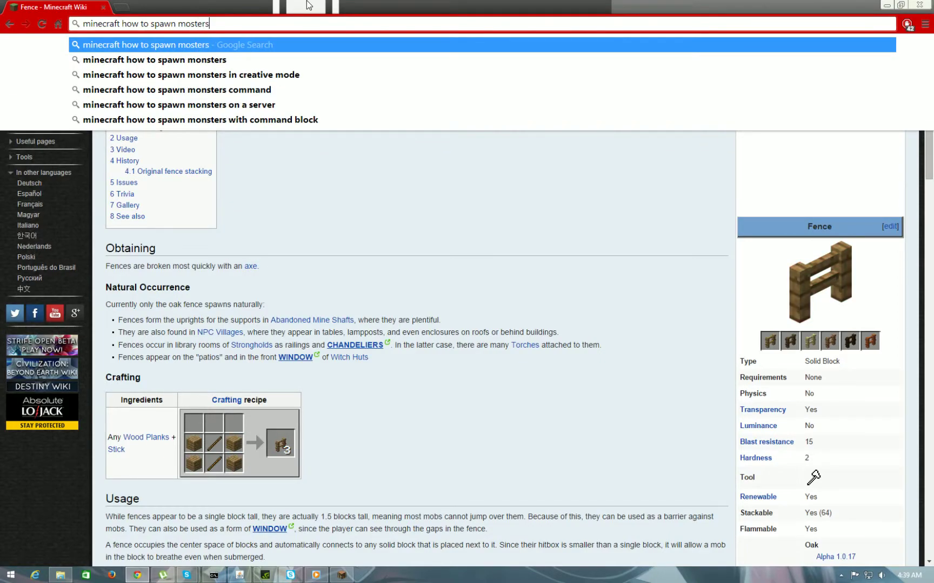
pyautogui.press('Down')
pyautogui.press('Return')
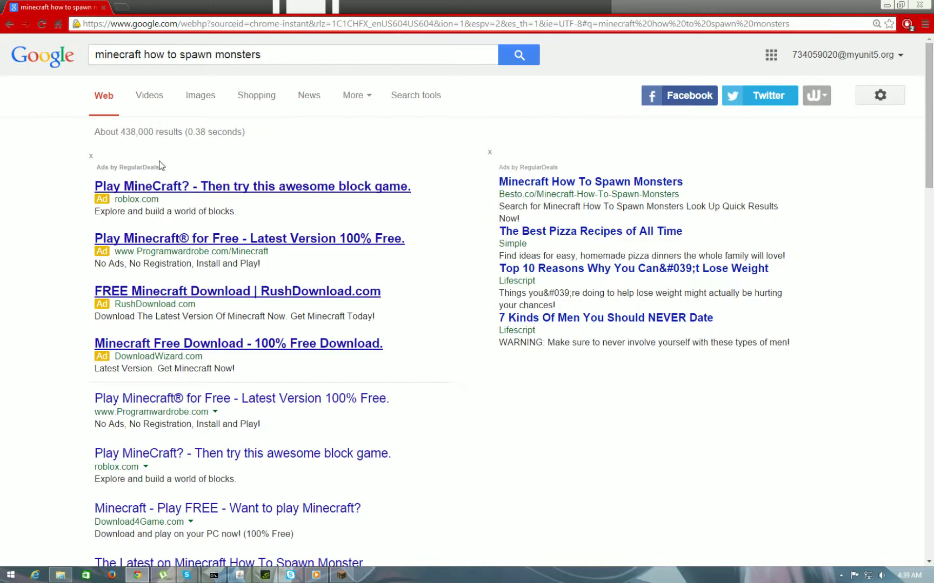
pyautogui.scroll(-1, 59, 221)
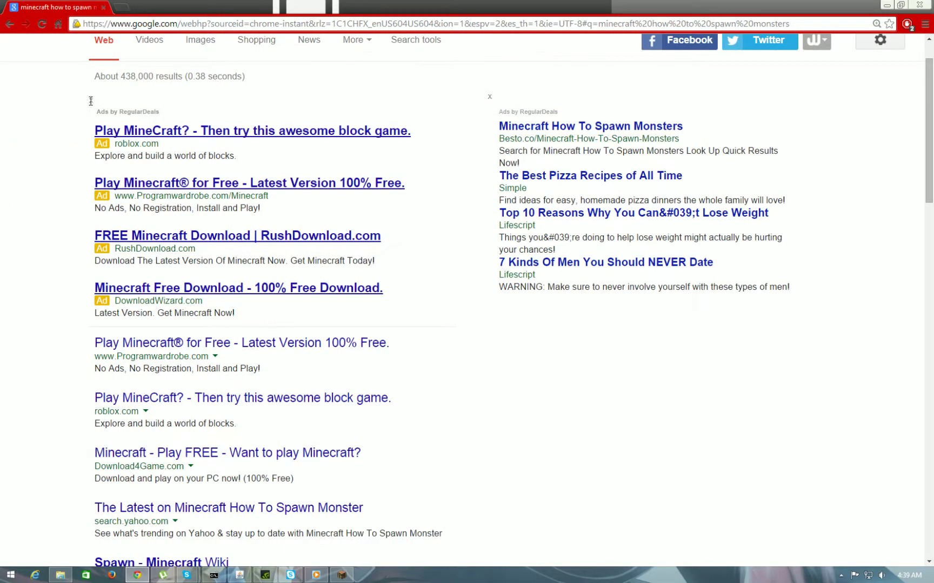
pyautogui.scroll(-1, 29, 216)
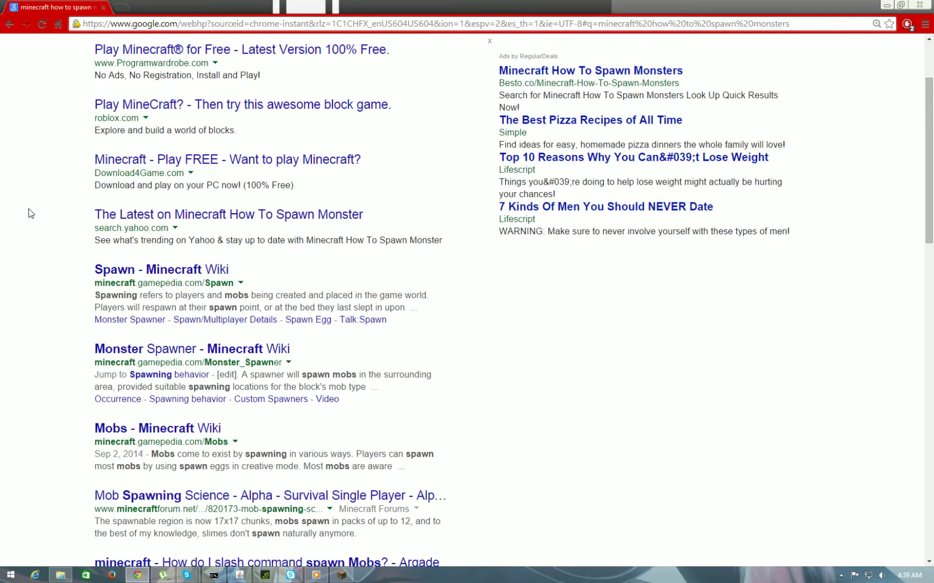
pyautogui.scroll(-1, 29, 216)
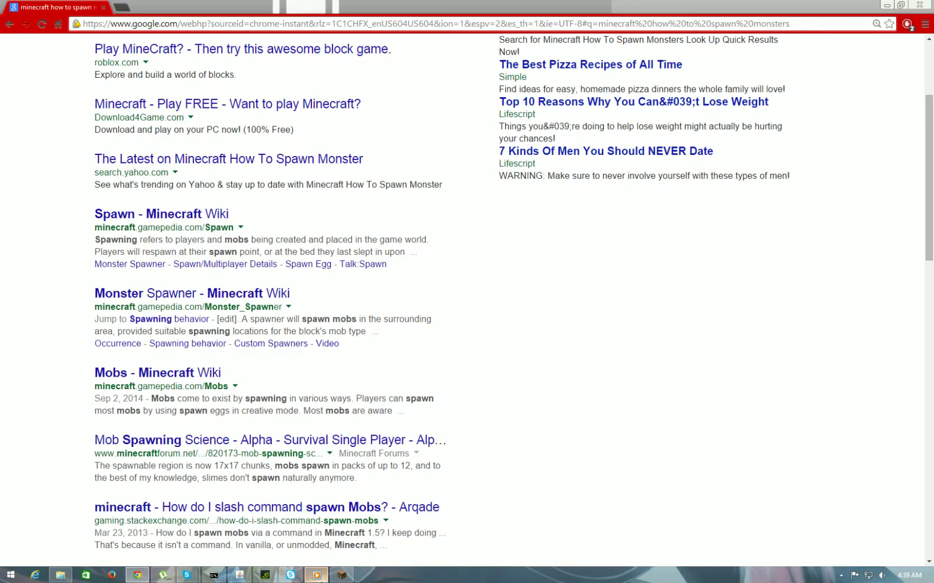
# Switch to the media player showing the recorded Minecraft gameplay clip
pyautogui.click(316, 574)
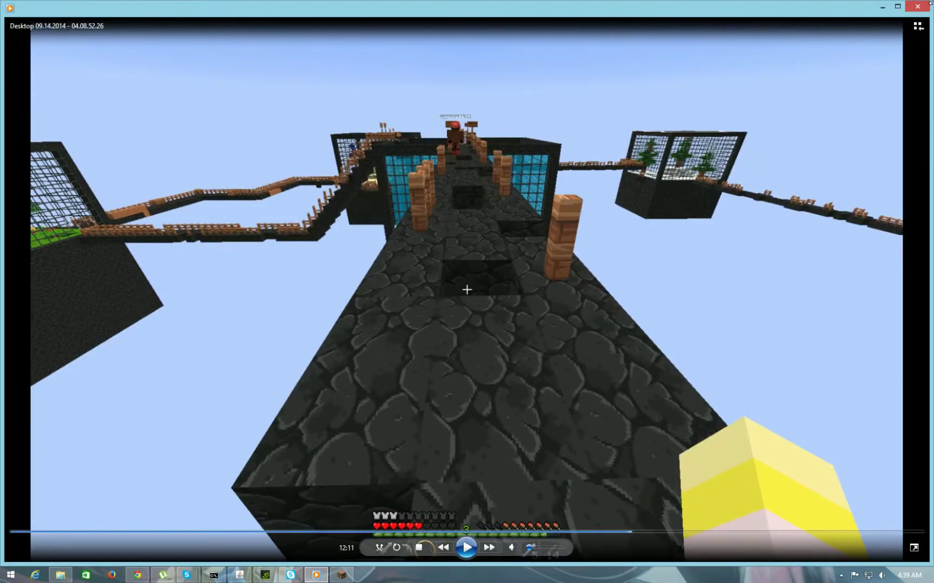
# Close the Windows Media Player clip to get back to the Google results
pyautogui.click(921, 7)
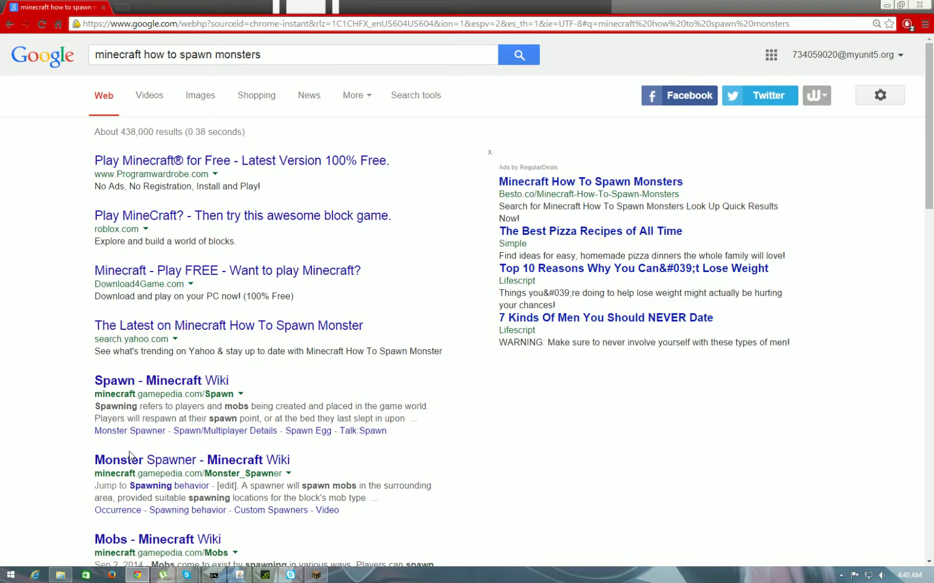
# Open the 'Spawn - Minecraft Wiki' result, then close Video Settings and minimize Minecraft
pyautogui.click(114, 381)
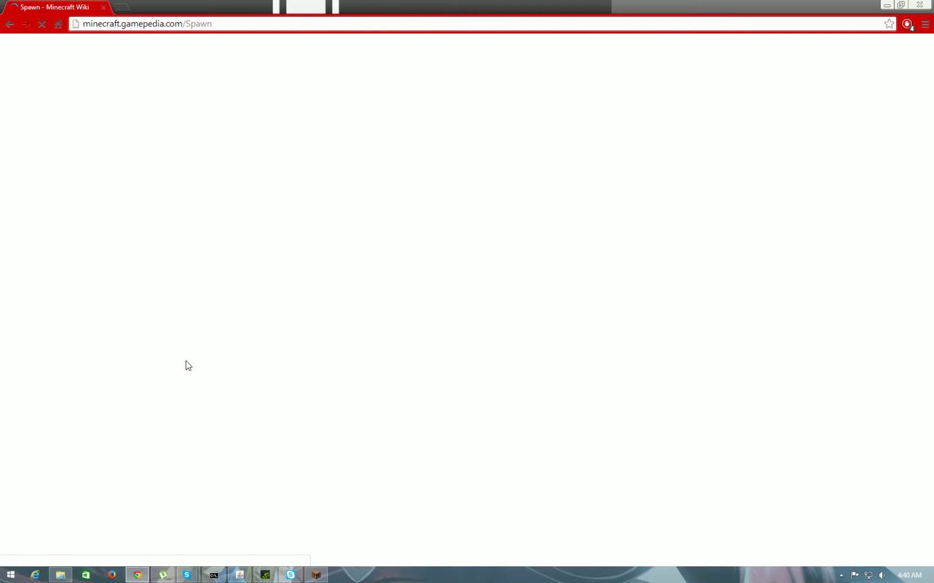
pyautogui.click(315, 575)
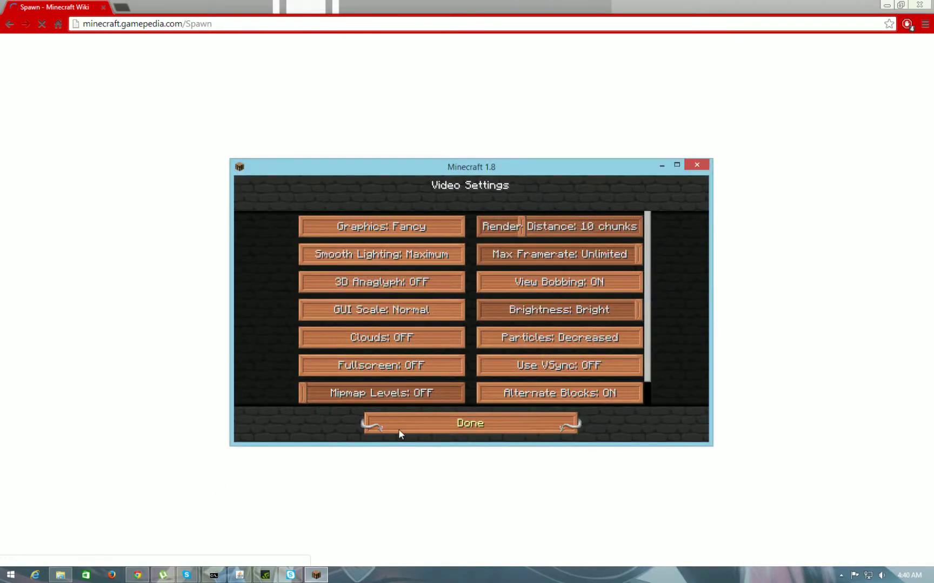
pyautogui.click(399, 429)
pyautogui.press('Escape')
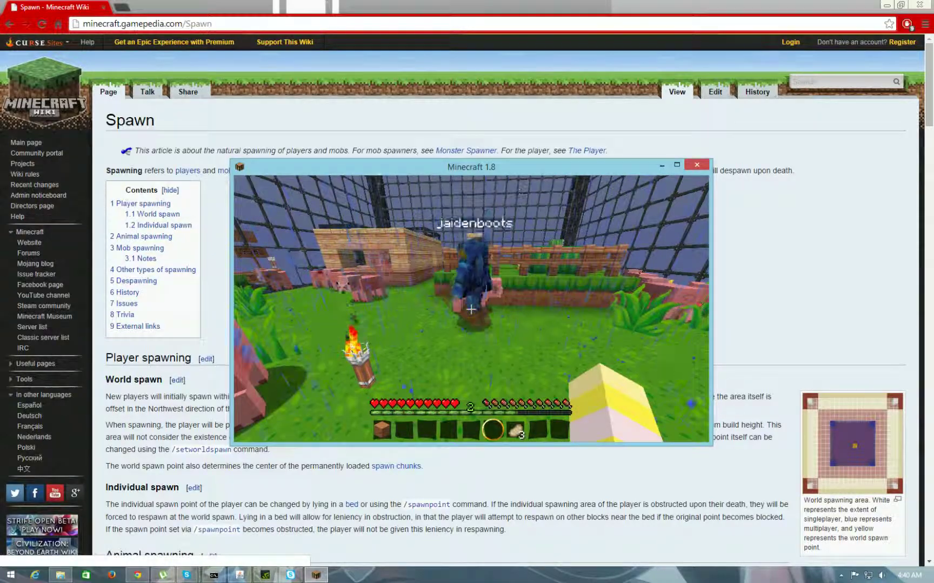
pyautogui.press('Escape')
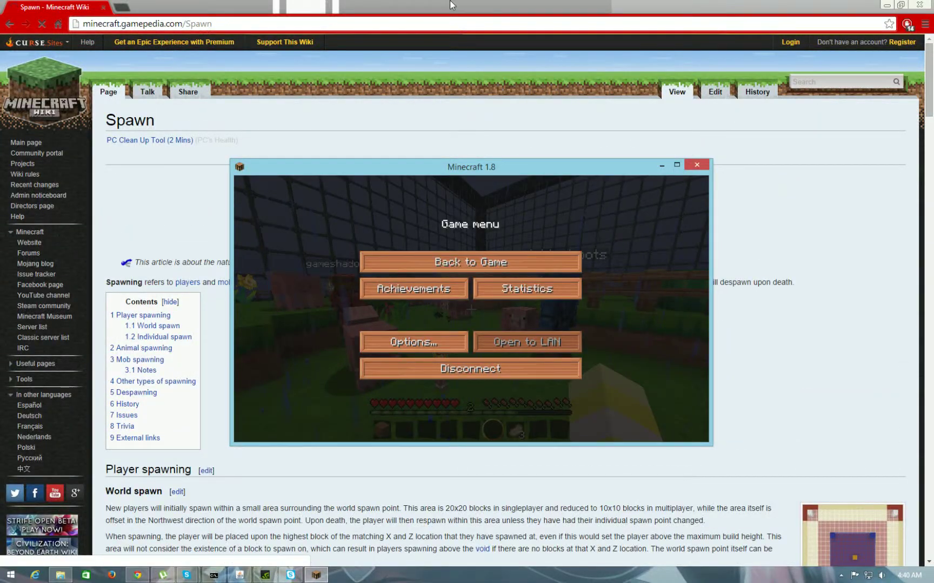
pyautogui.click(316, 576)
pyautogui.scroll(-6, 462, 346)
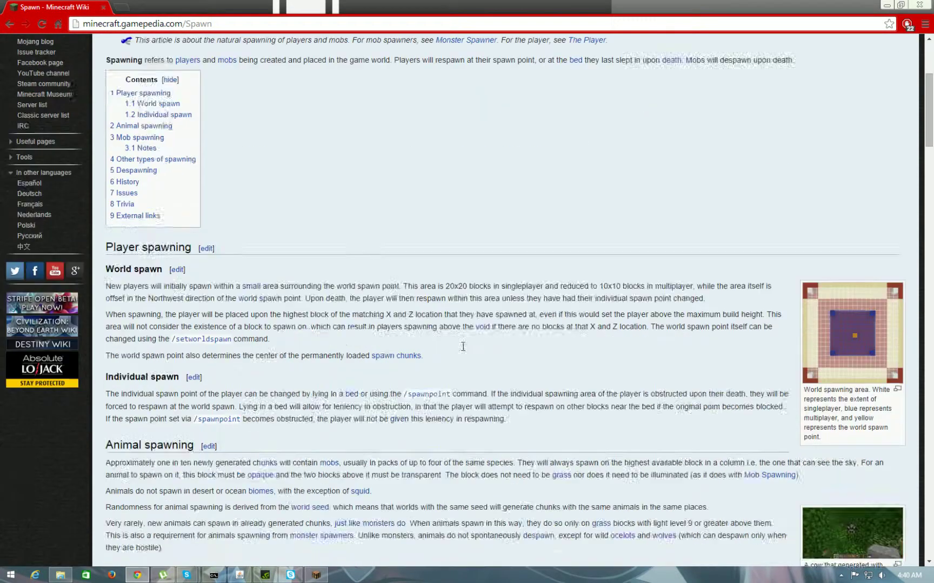
pyautogui.scroll(-4, 462, 346)
pyautogui.scroll(-3, 462, 347)
pyautogui.scroll(-1, 461, 347)
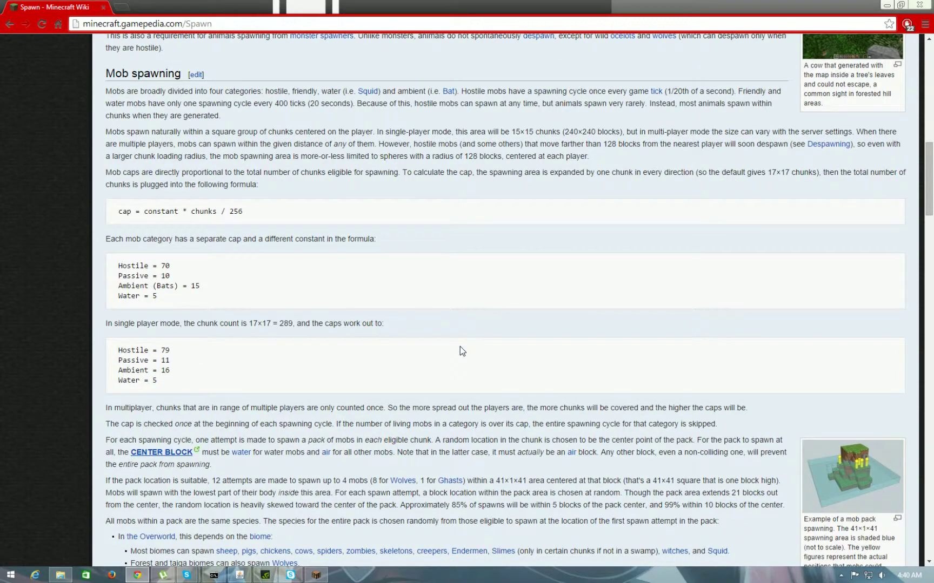
# In full screen, jump to '3 Mob spawning' and read through Despawning before exiting full screen
pyautogui.press('F11')
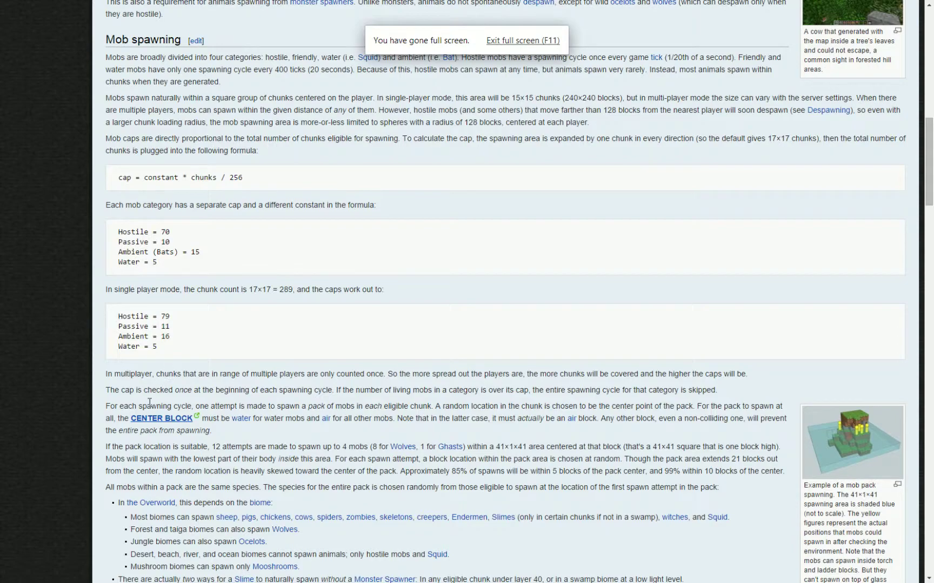
pyautogui.scroll(-1, 85, 370)
pyautogui.scroll(5, 89, 374)
pyautogui.scroll(3, 89, 373)
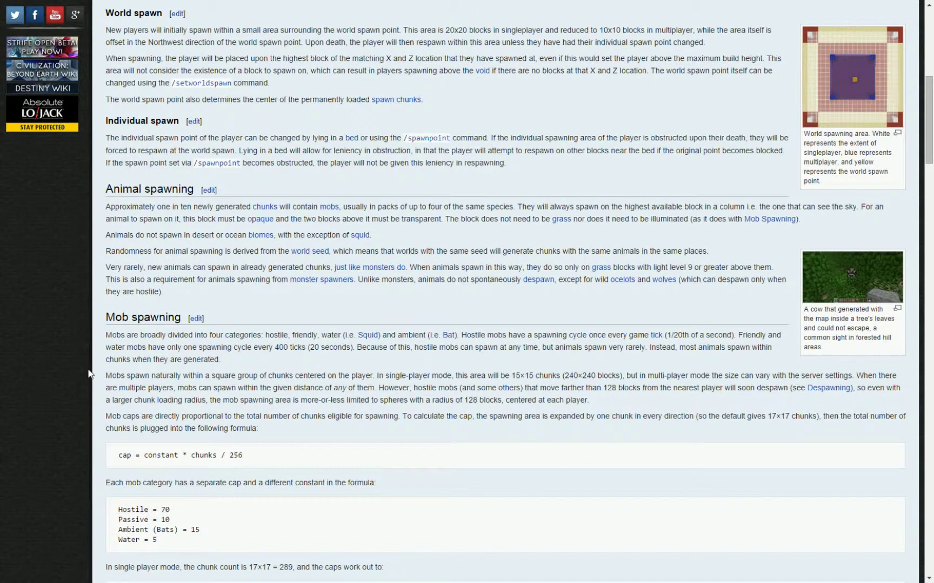
pyautogui.scroll(2, 89, 374)
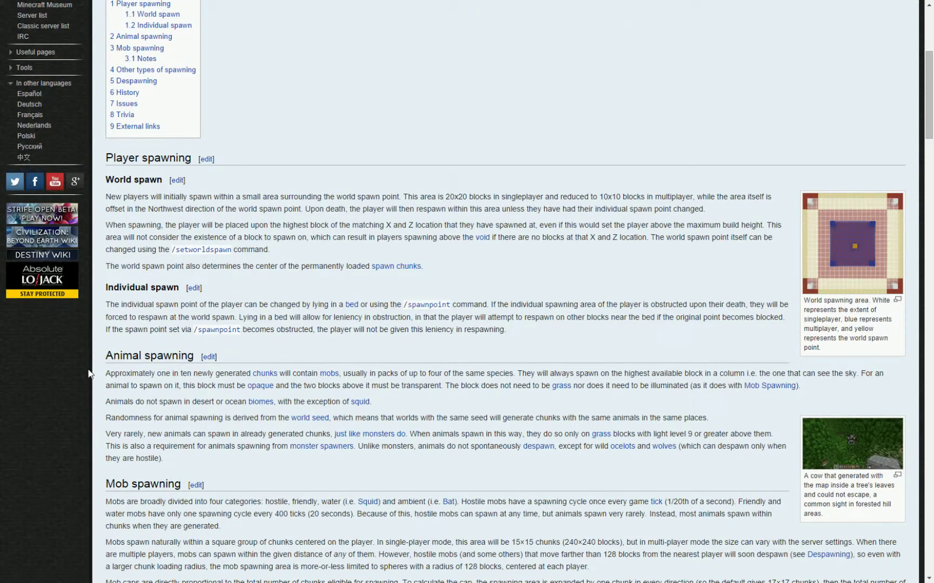
pyautogui.scroll(2, 89, 373)
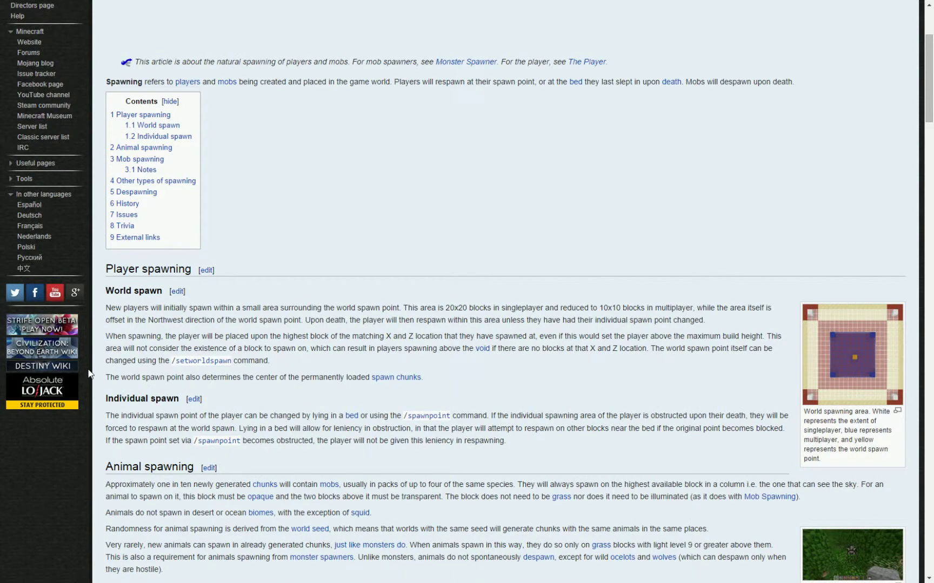
pyautogui.click(139, 159)
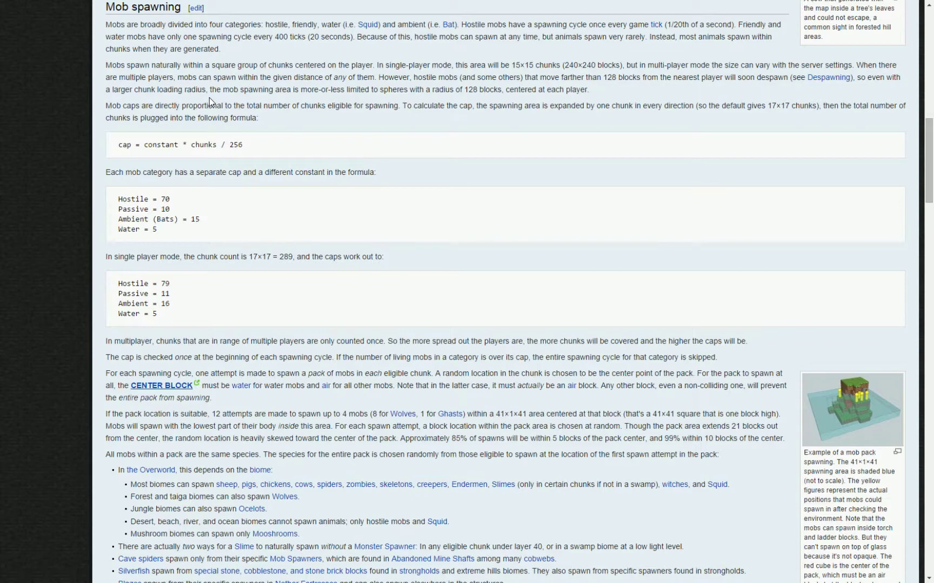
pyautogui.scroll(-5, 210, 98)
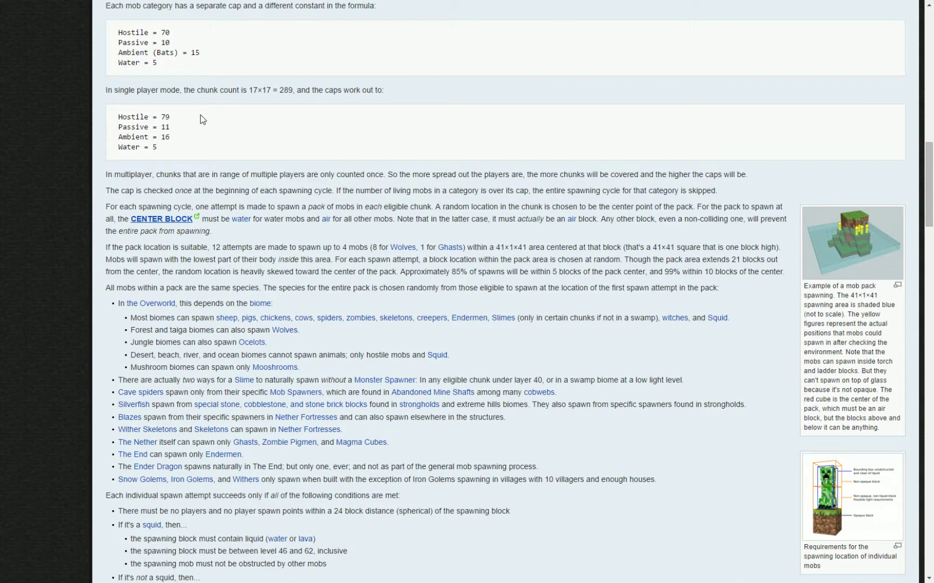
pyautogui.scroll(-5, 209, 99)
pyautogui.scroll(-4, 210, 98)
pyautogui.scroll(-6, 202, 117)
pyautogui.scroll(-3, 202, 117)
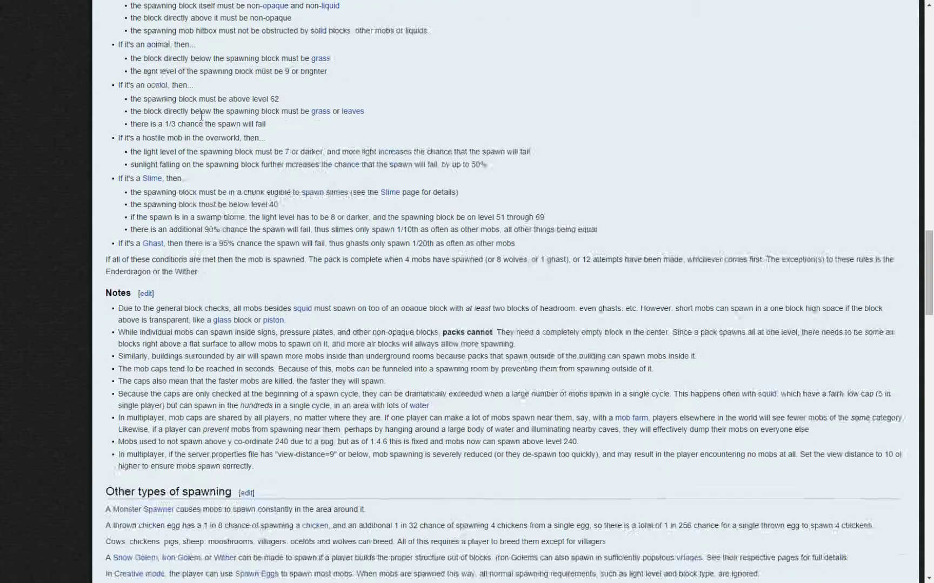
pyautogui.scroll(-4, 202, 116)
pyautogui.scroll(-3, 202, 119)
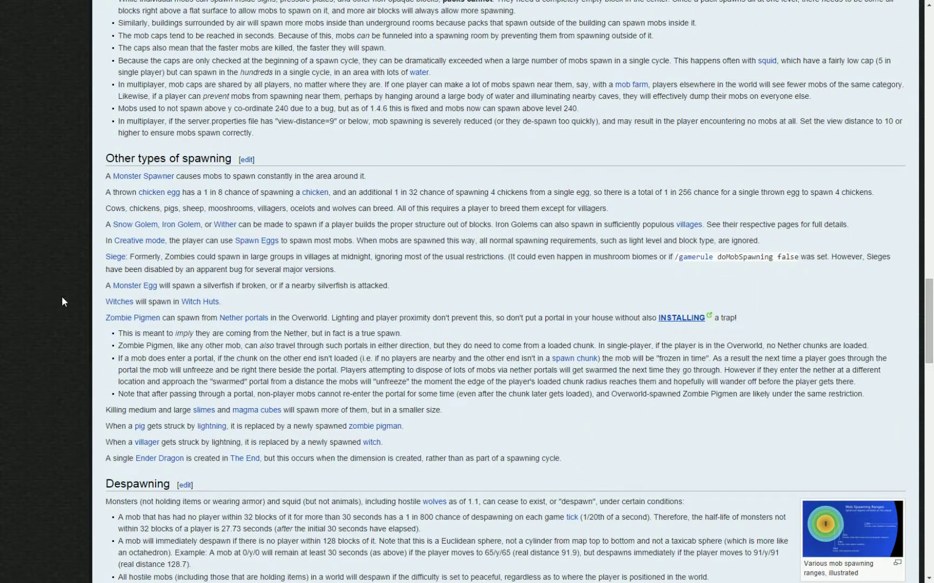
pyautogui.scroll(-3, 62, 296)
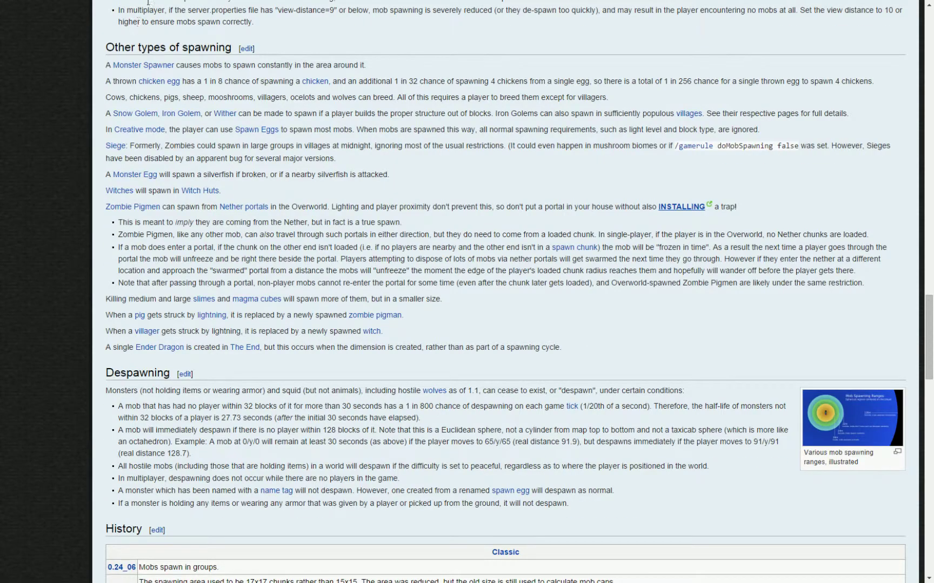
pyautogui.press('F11')
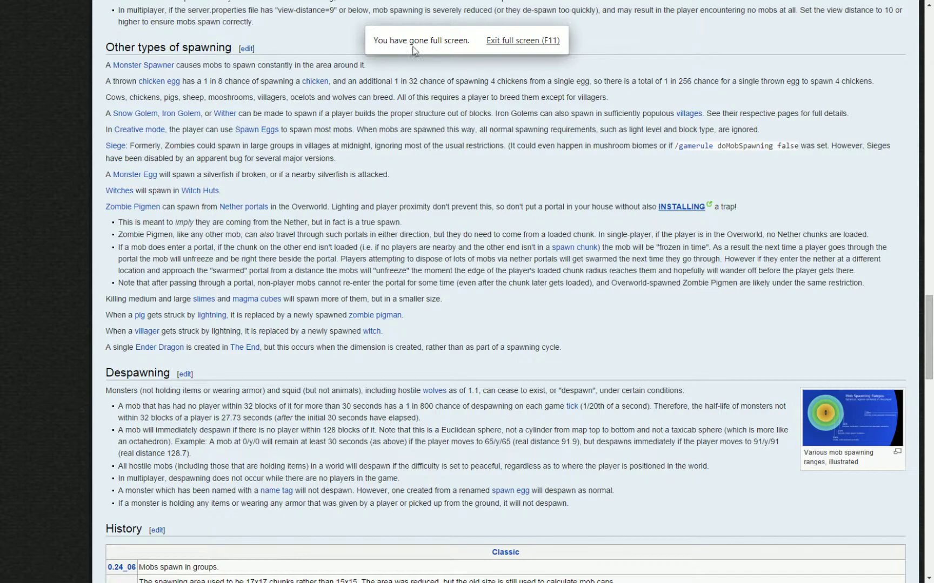
pyautogui.click(509, 42)
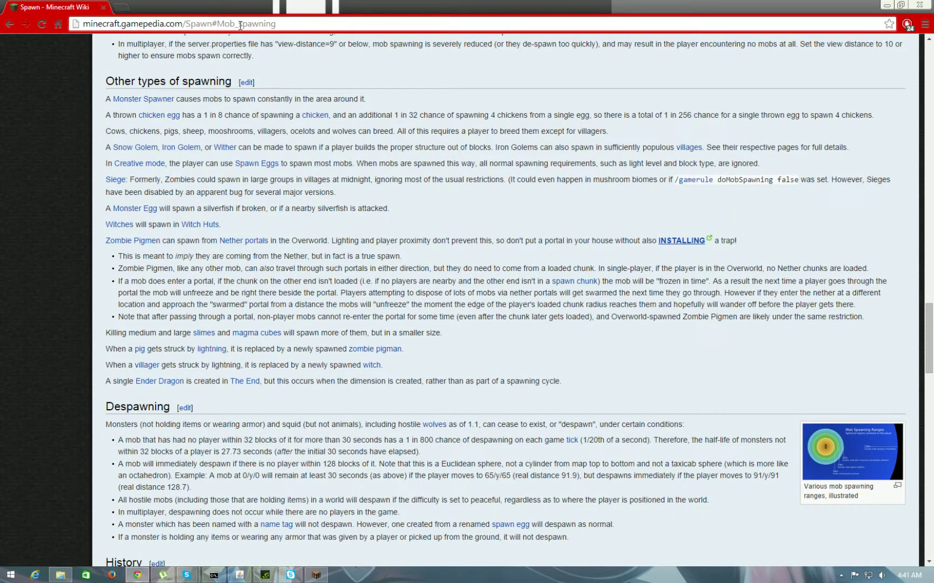
# Search Google for 'minecraft spawn giants' and open the Minecraft Wiki Giant article
pyautogui.click(241, 25)
pyautogui.write('spawn')
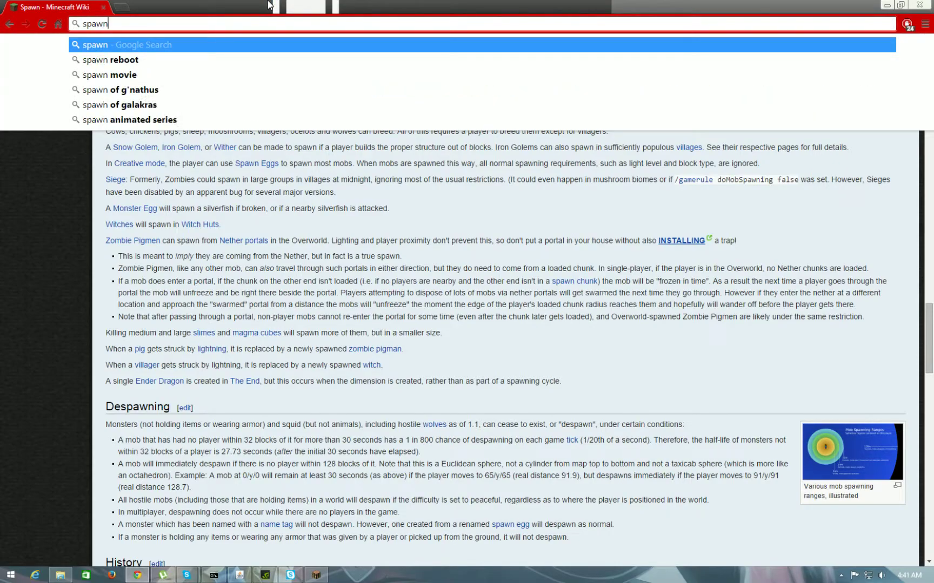
pyautogui.press('BackSpace')
pyautogui.press('BackSpace')
pyautogui.press('BackSpace')
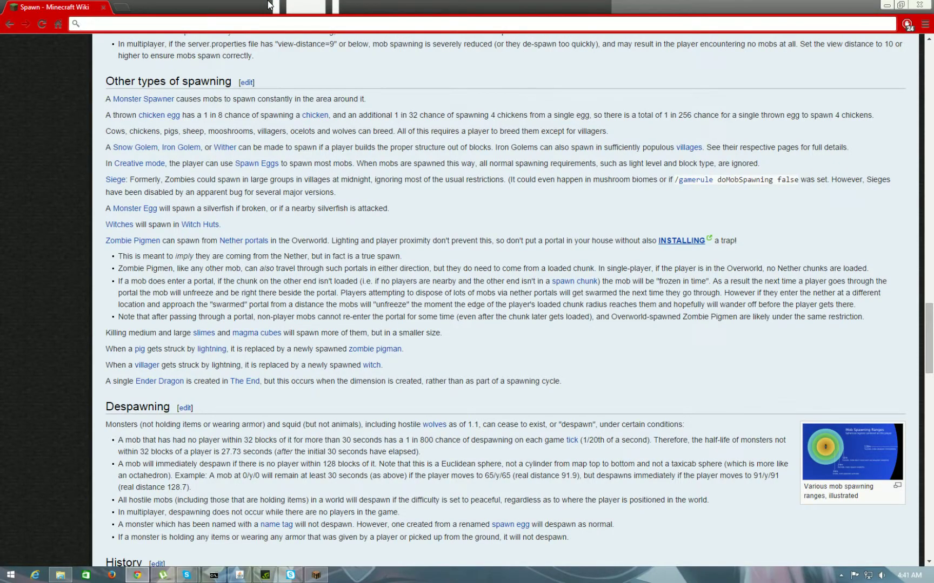
pyautogui.write('inecraft ')
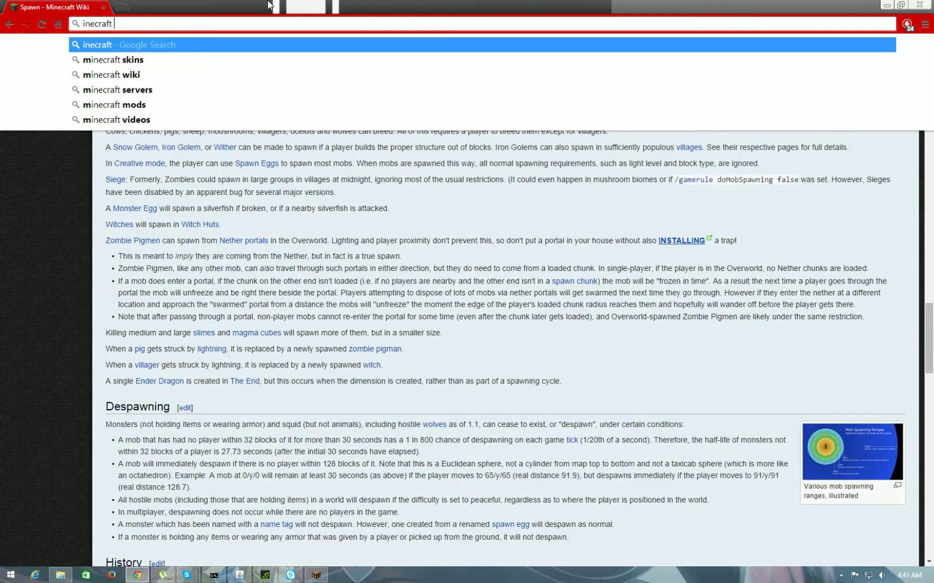
pyautogui.write('spawn giant')
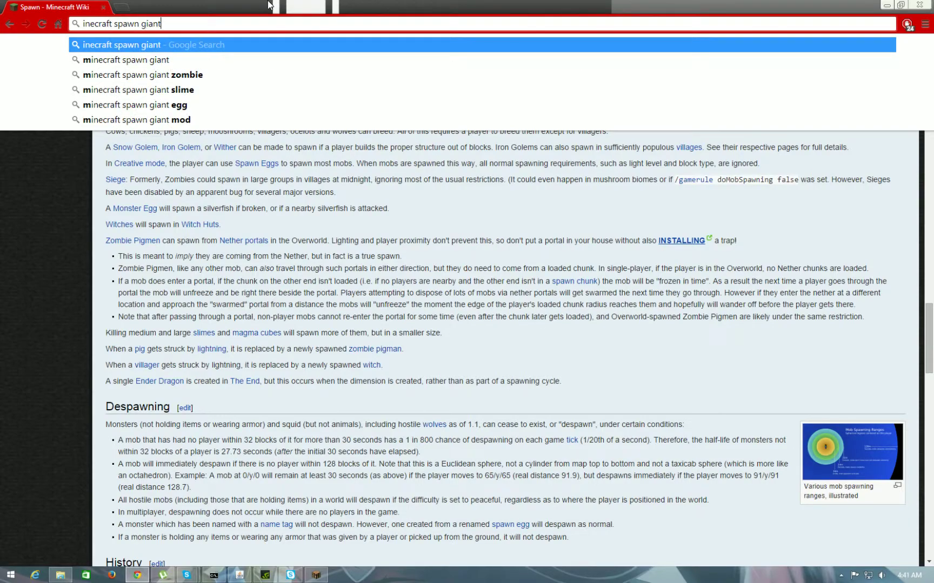
pyautogui.write('s')
pyautogui.press('Return')
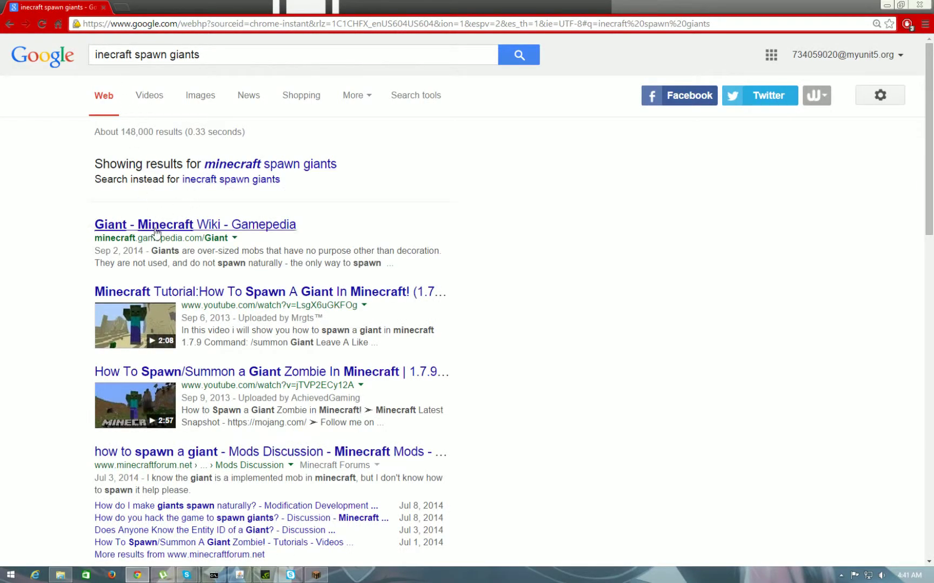
pyautogui.click(155, 225)
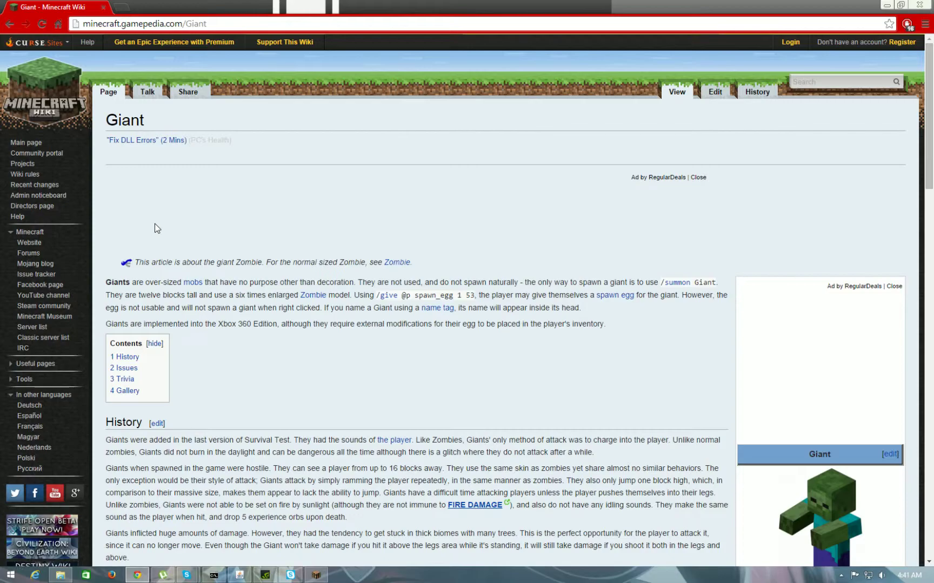
# Minimize Chrome and go back to Minecraft with its menu showing
pyautogui.click(886, 8)
pyautogui.click(490, 264)
pyautogui.press('Escape')
# Switch Minecraft to fullscreen and walk around the wooden house toward the pigs
pyautogui.click(413, 342)
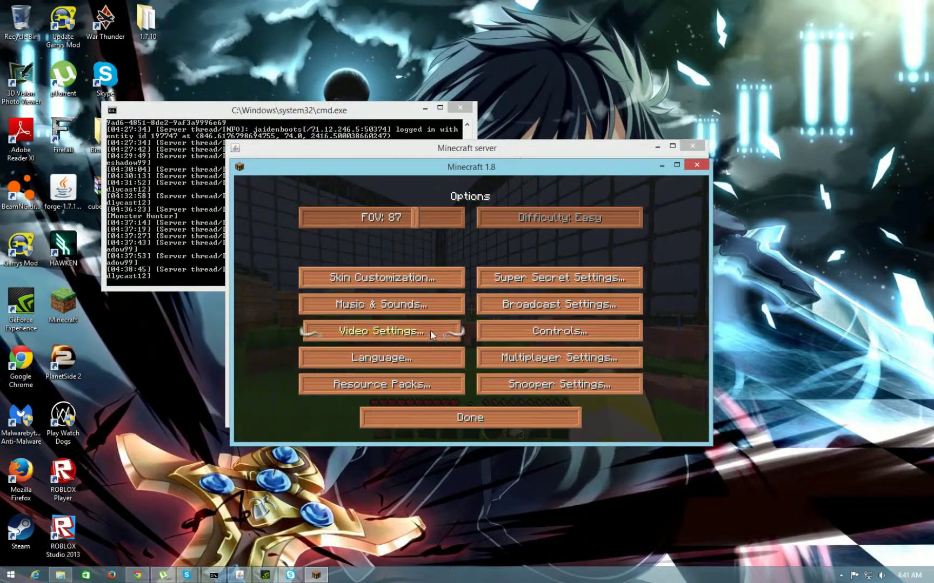
pyautogui.click(432, 363)
pyautogui.press('Escape')
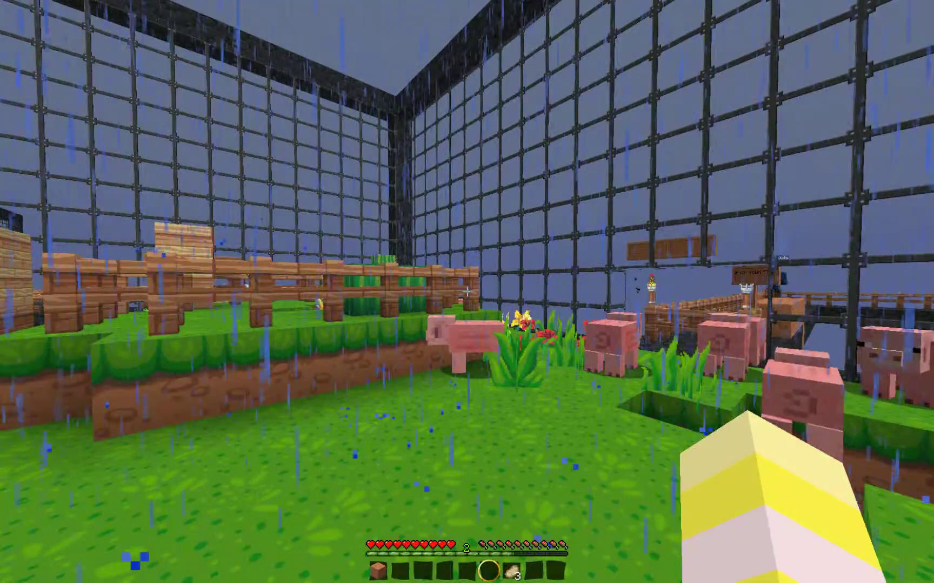
pyautogui.press('w')
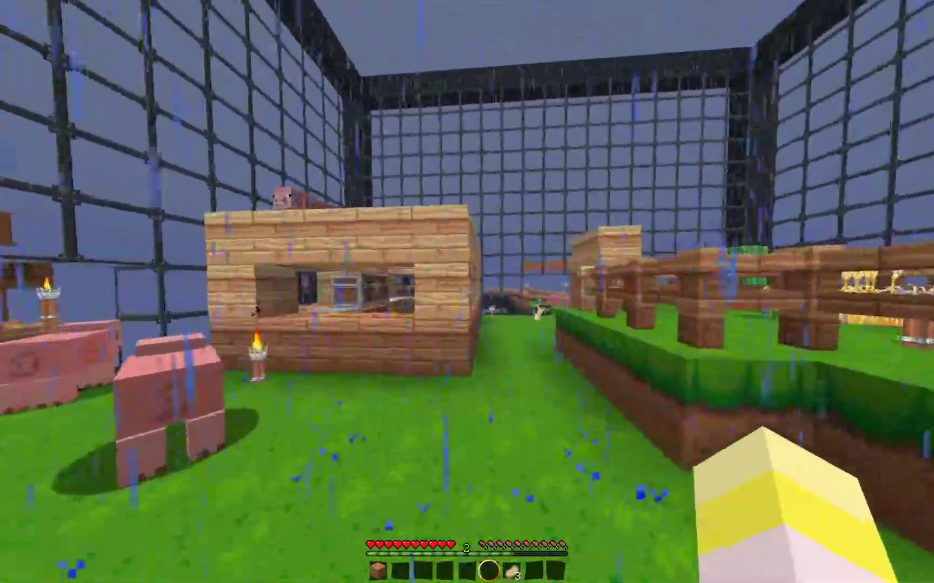
pyautogui.press('w')
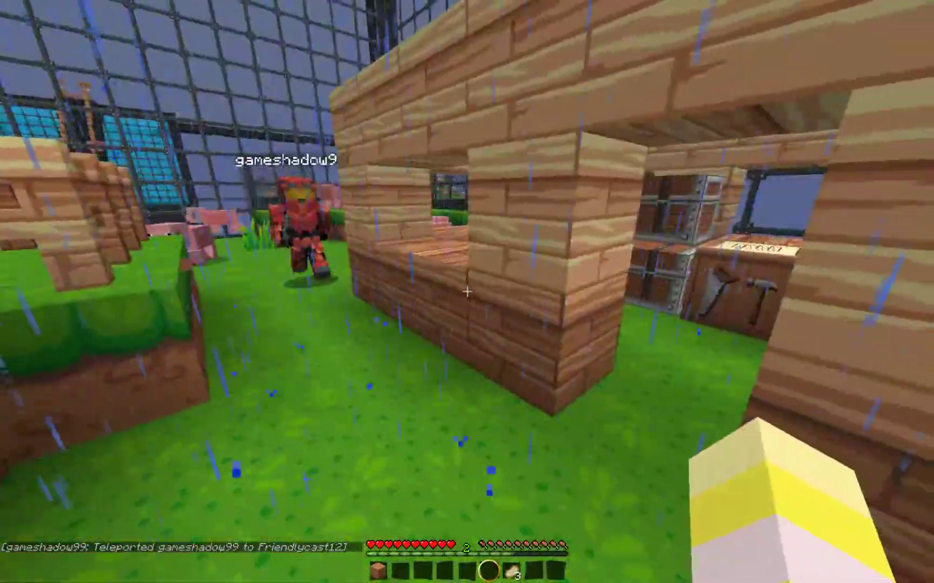
pyautogui.press('w')
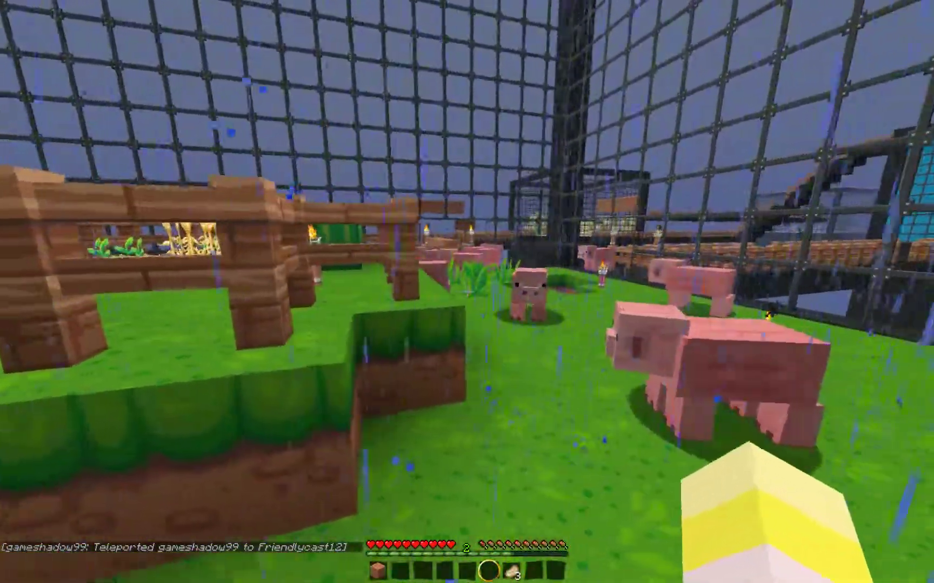
# Teleport another player to yourself with a /tp chat command
pyautogui.press('/')
pyautogui.write('t')
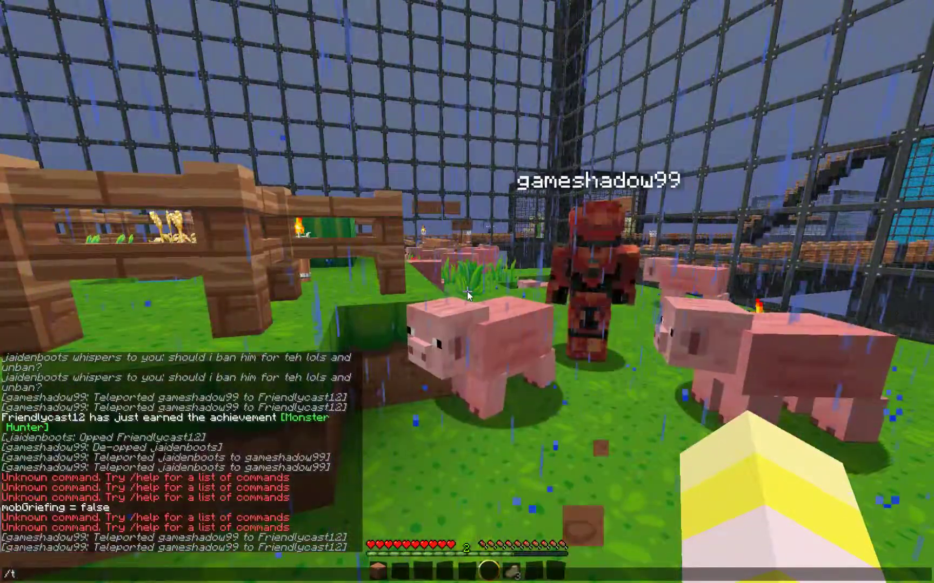
pyautogui.write('p jaid')
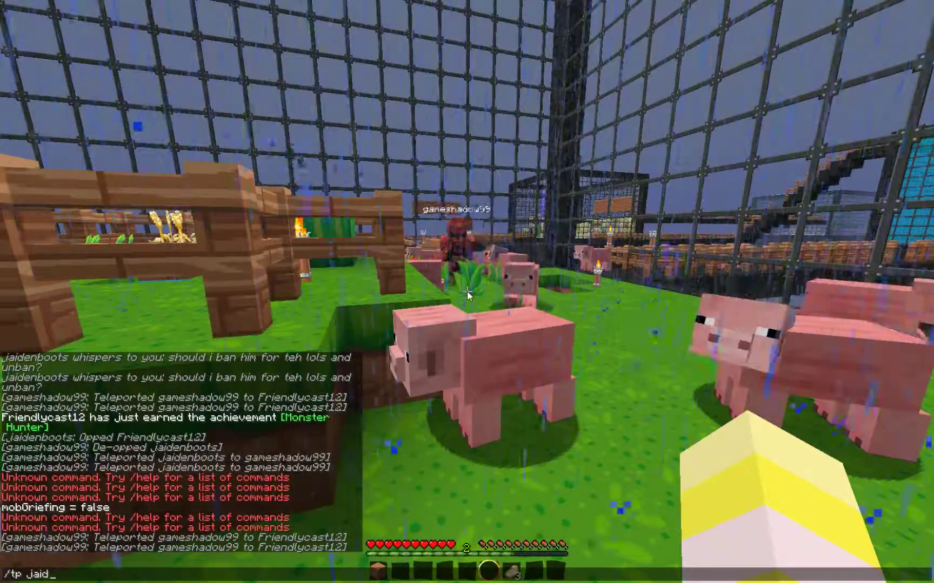
pyautogui.press('Tab')
pyautogui.write('f')
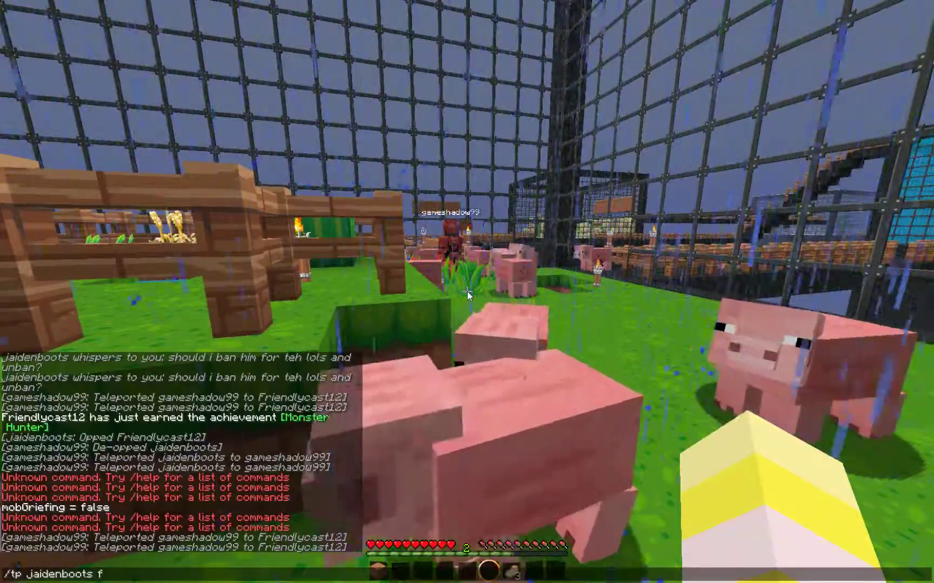
pyautogui.press('Tab')
pyautogui.press('Return')
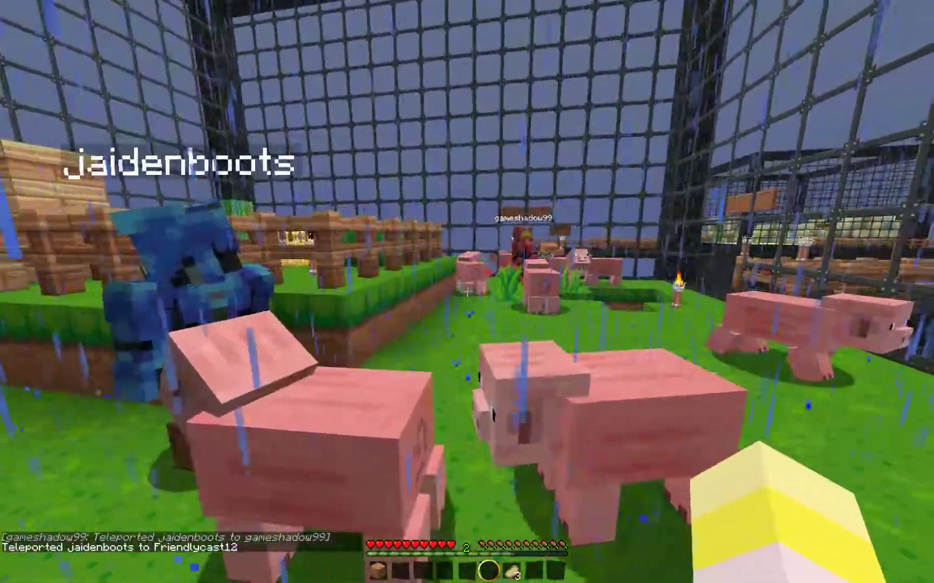
# Try summoning a giant zombie with /summon commands, which the game refuses
pyautogui.press('/')
pyautogui.write('/')
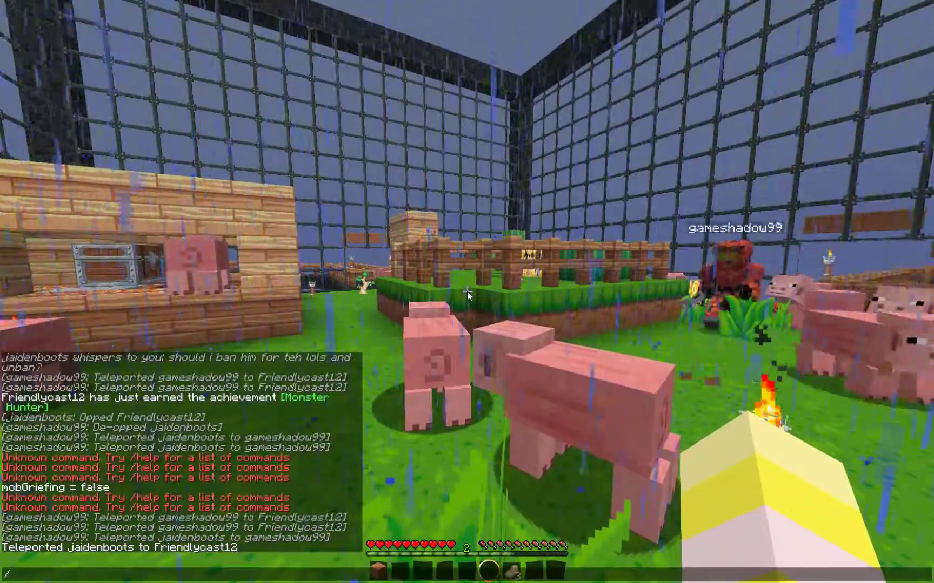
pyautogui.write('summon')
pyautogui.press('Return')
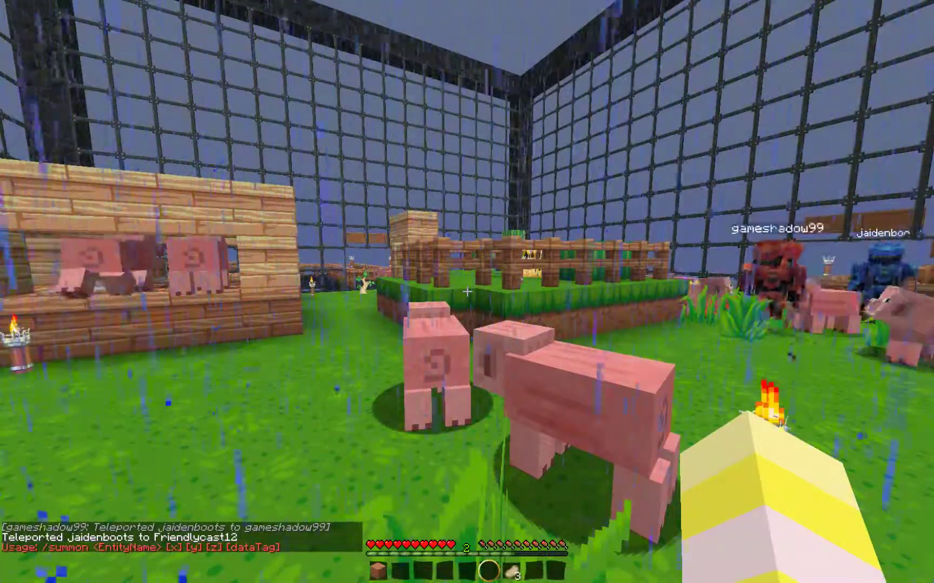
pyautogui.press('/')
pyautogui.write('/')
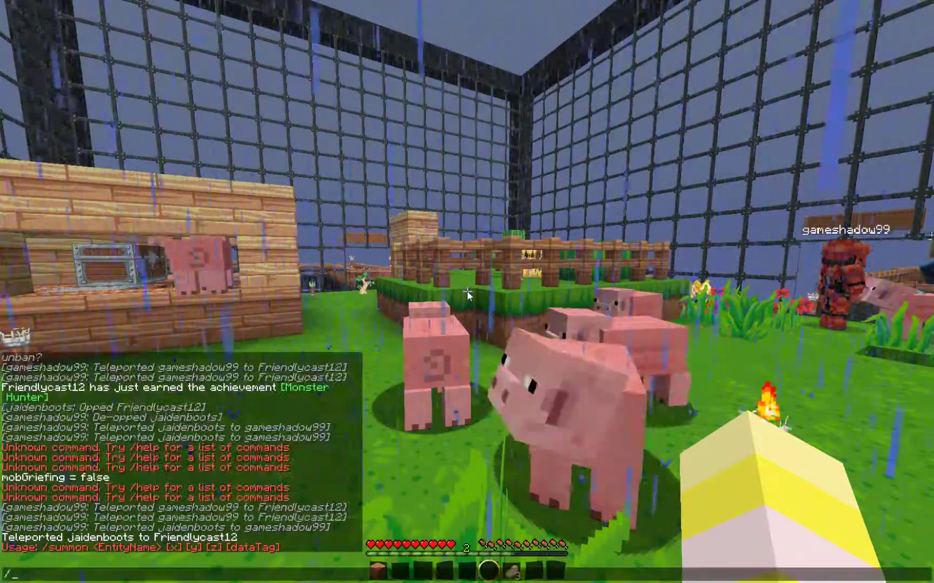
pyautogui.write('summon gias')
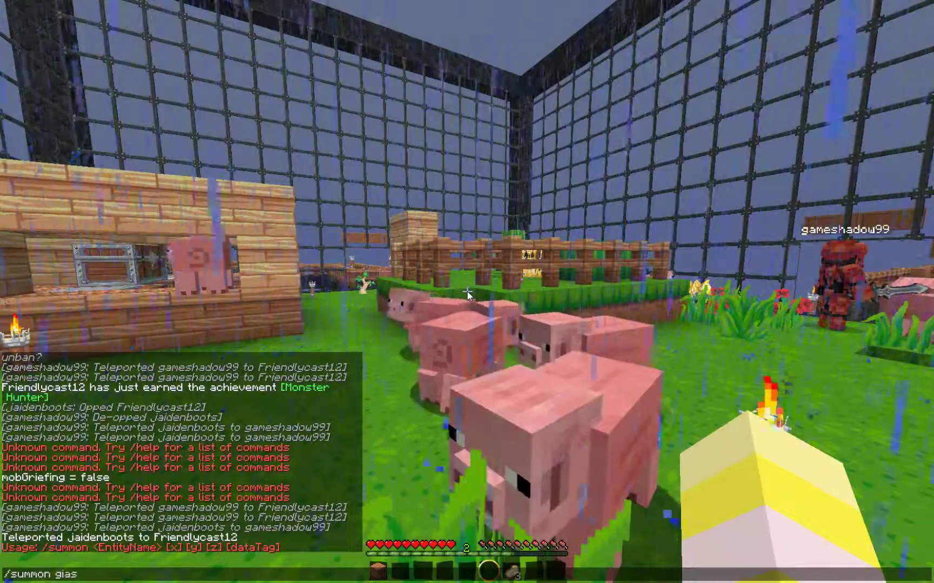
pyautogui.press('Return')
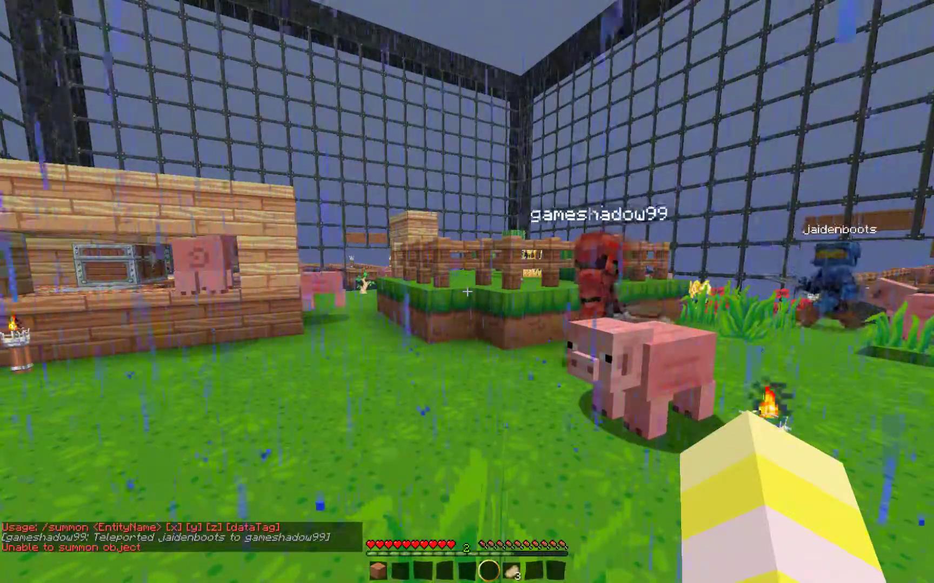
pyautogui.write('t/summon giant')
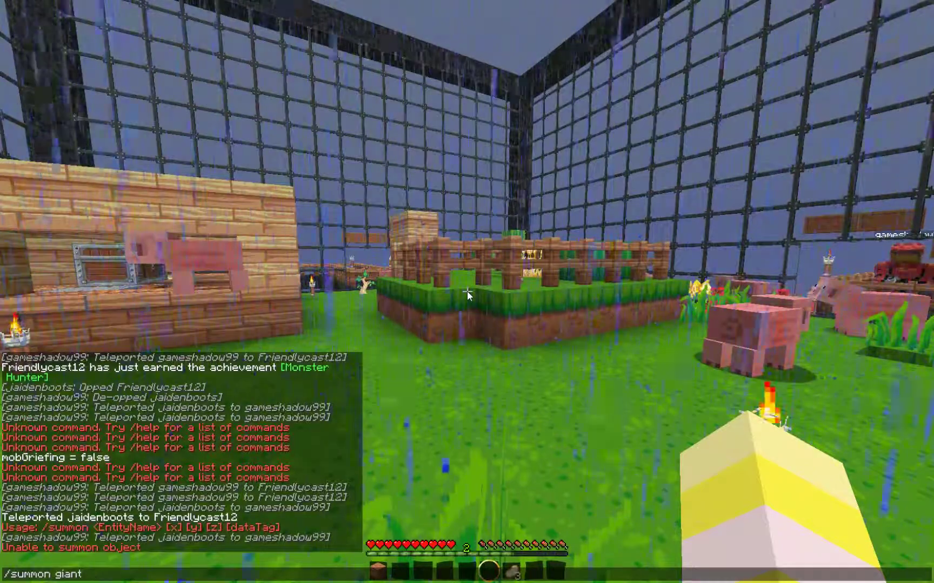
pyautogui.write('zo,b')
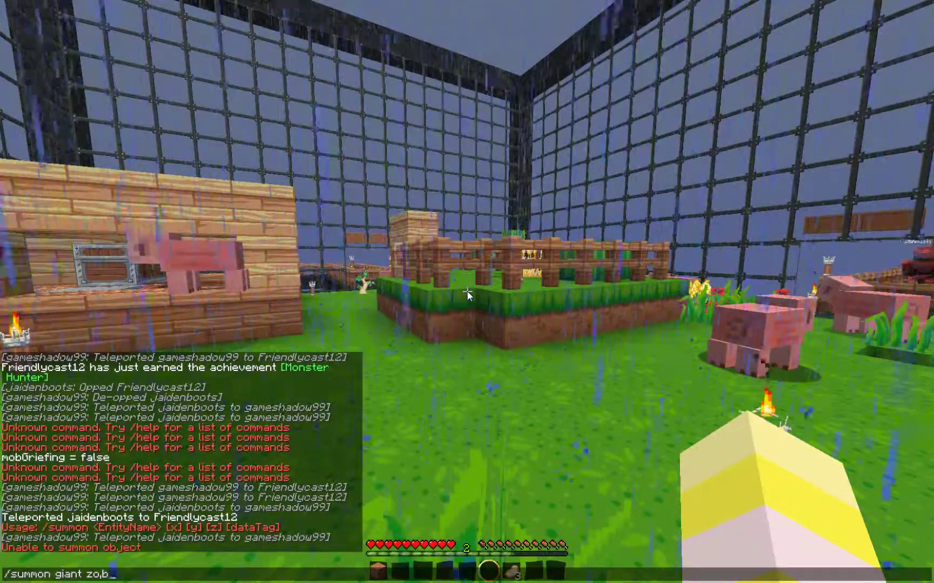
pyautogui.write('i')
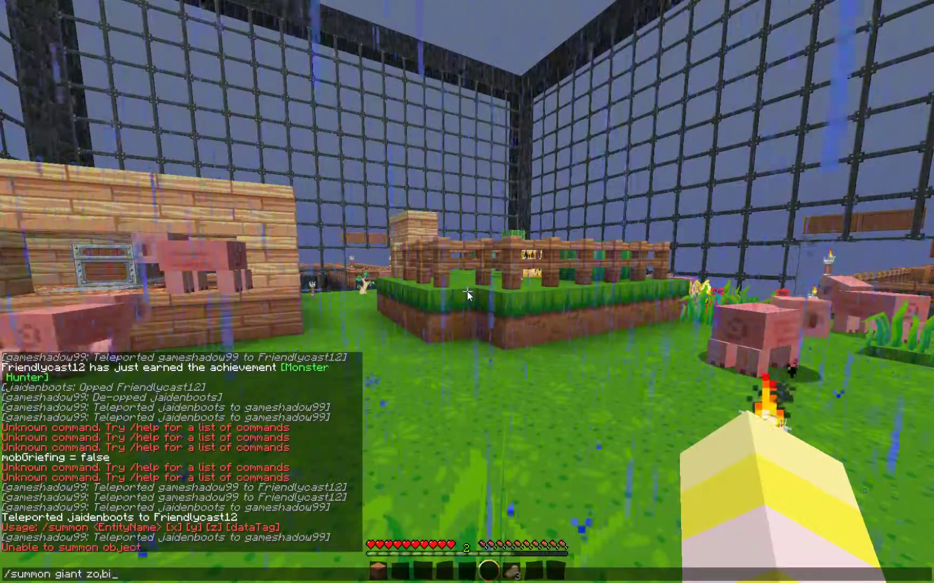
pyautogui.press('BackSpace')
pyautogui.press('BackSpace')
pyautogui.press('BackSpace')
pyautogui.write('mb')
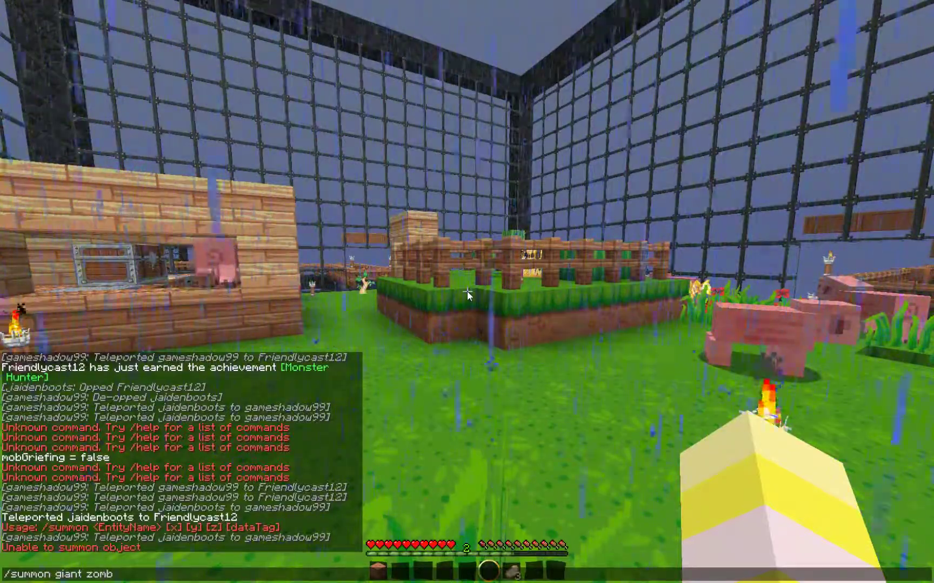
pyautogui.write('ie')
pyautogui.press('Return')
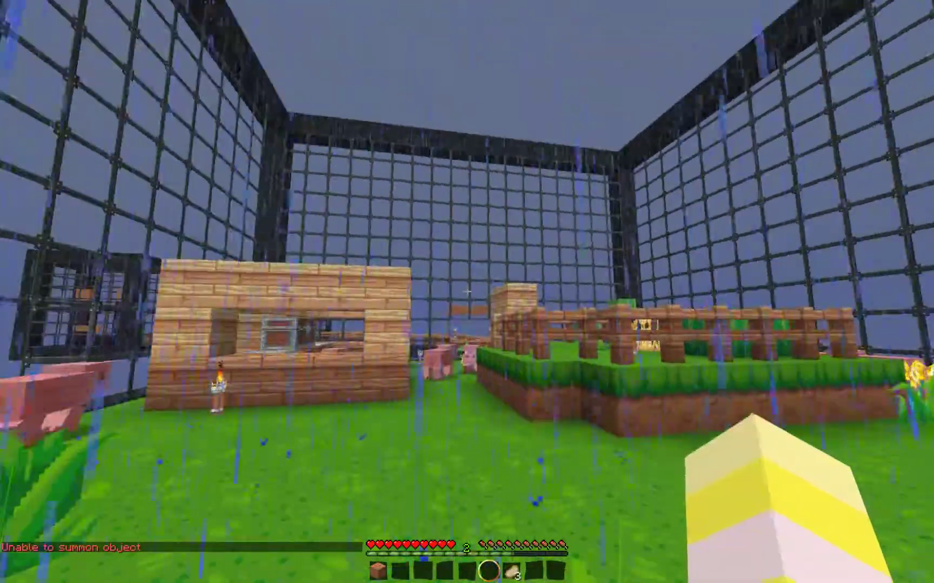
# Turn Fullscreen off in Minecraft's Video Settings
pyautogui.press('Escape')
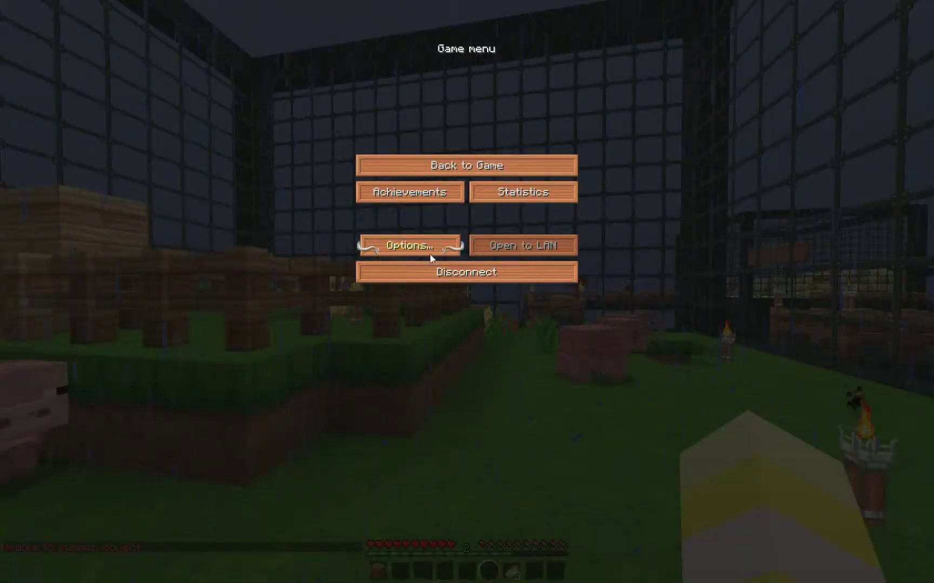
pyautogui.click(431, 257)
pyautogui.click(379, 204)
pyautogui.click(403, 187)
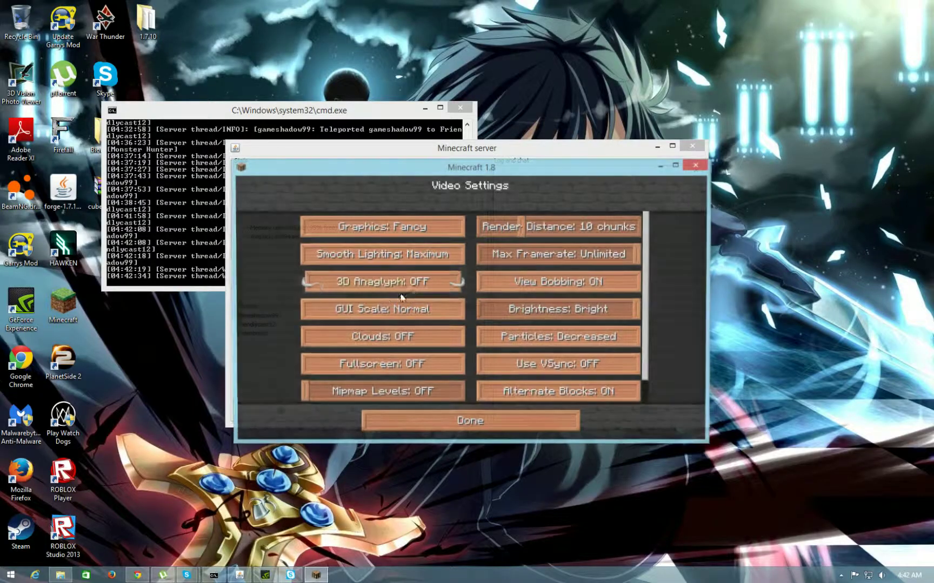
# Return to the Giant wiki article and follow its /summon link to the Commands documentation
pyautogui.click(136, 576)
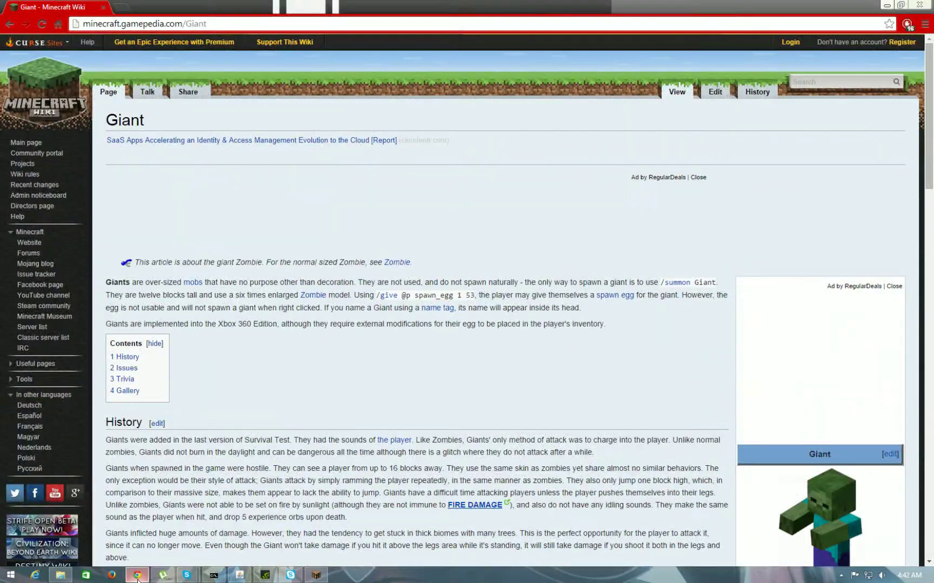
pyautogui.press('F12')
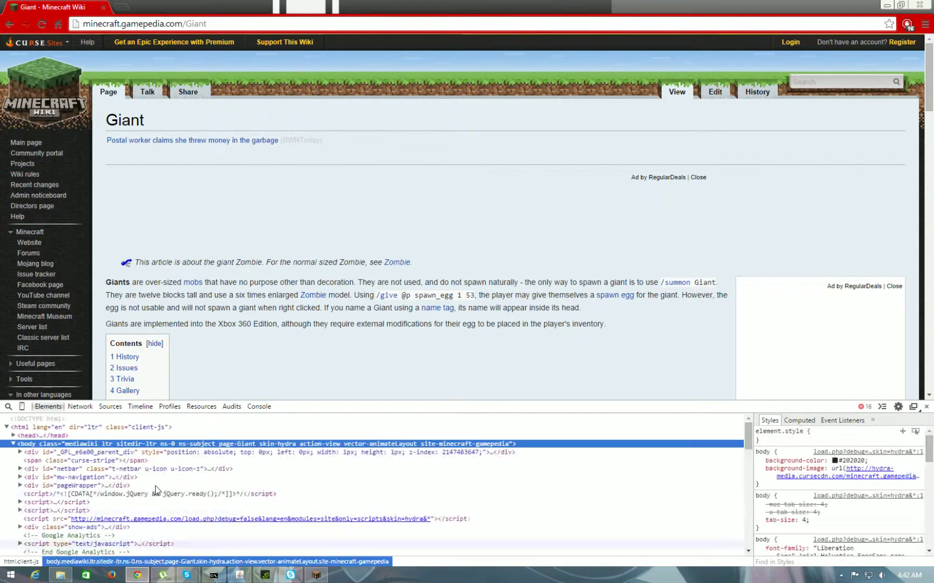
pyautogui.press('F12')
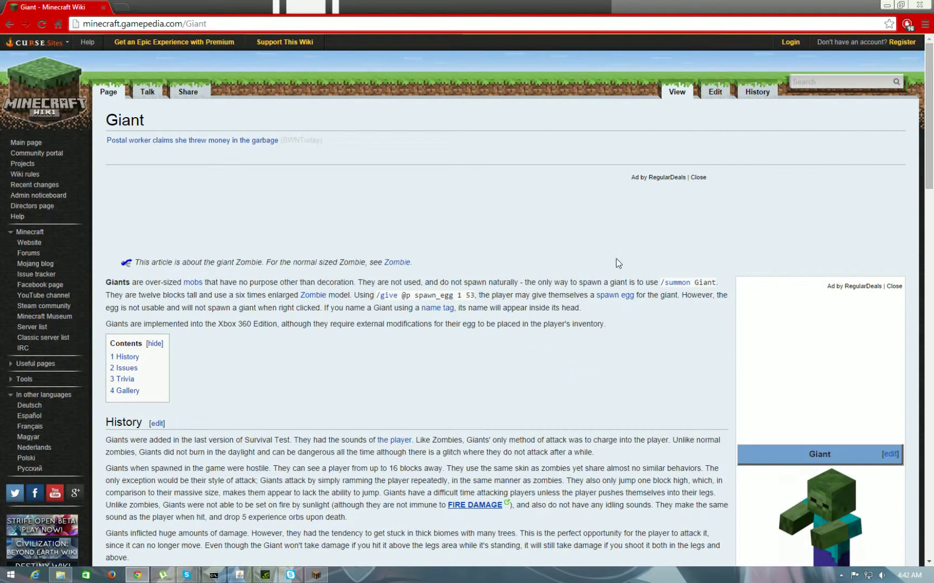
pyautogui.click(675, 282)
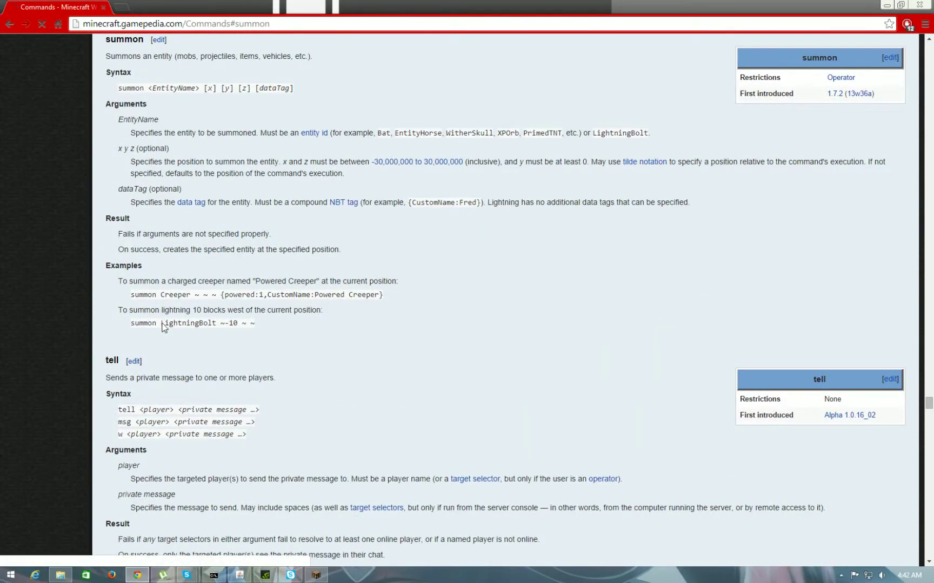
pyautogui.scroll(2, 163, 360)
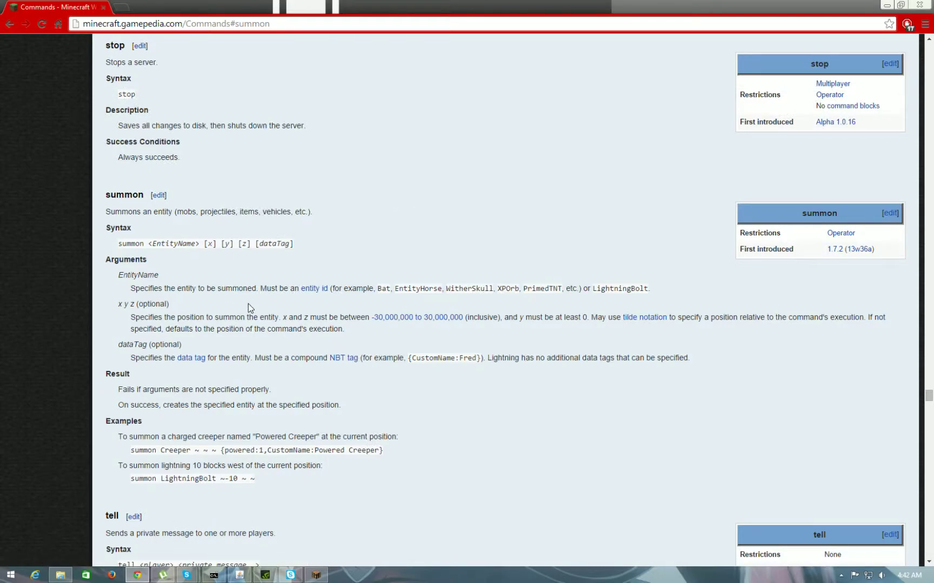
pyautogui.scroll(-3, 248, 304)
pyautogui.scroll(3, 249, 304)
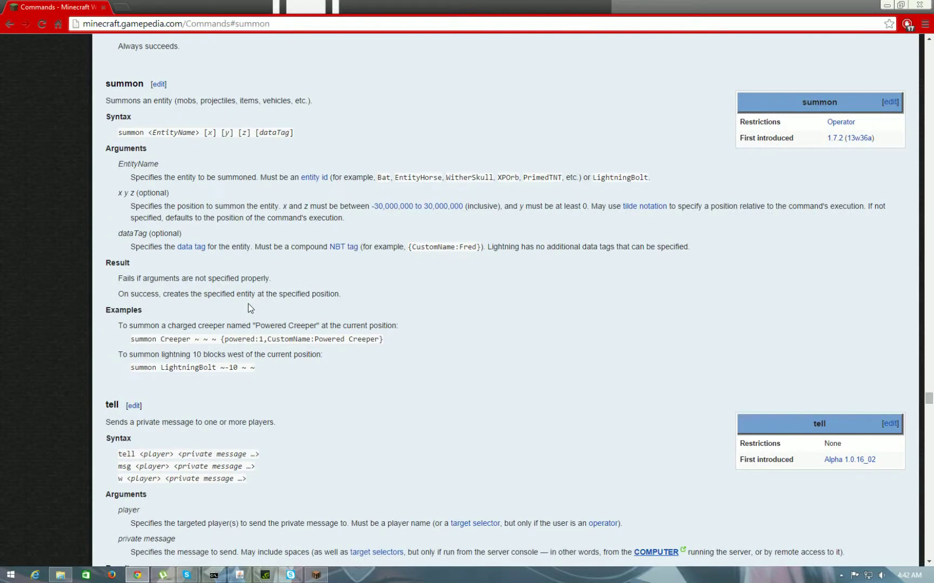
pyautogui.scroll(2, 248, 303)
pyautogui.scroll(3, 248, 303)
pyautogui.scroll(2, 248, 303)
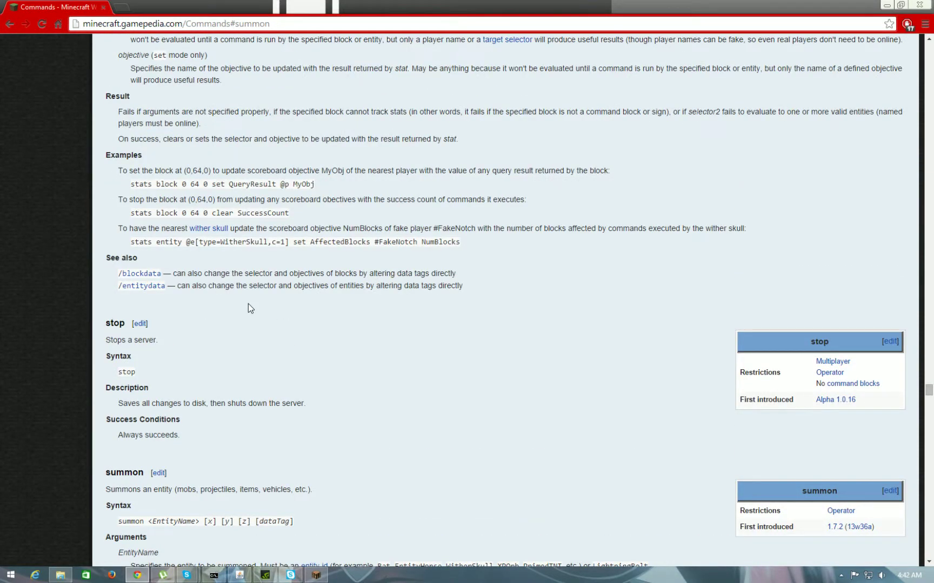
pyautogui.scroll(-3, 248, 304)
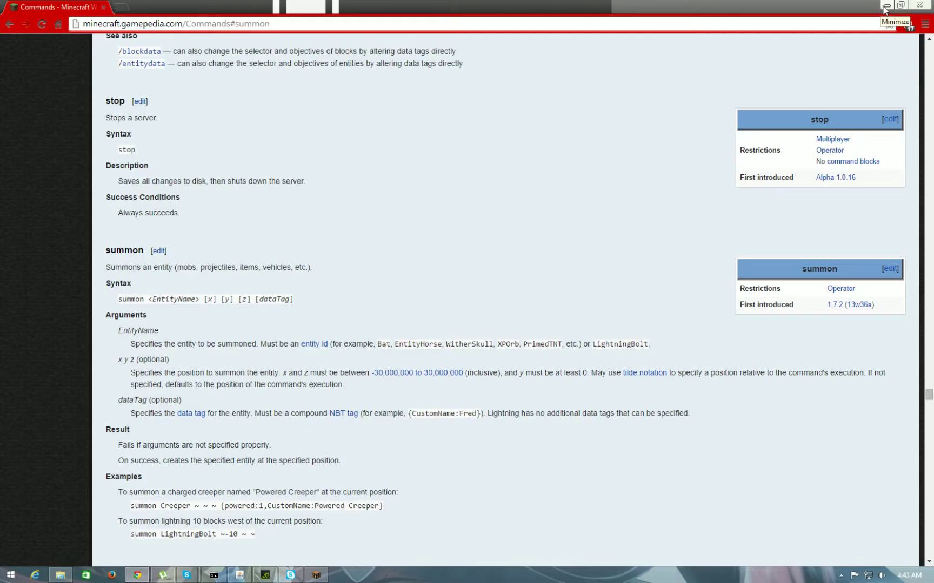
# Minimize Chrome and turn Minecraft's Fullscreen on in Video Settings
pyautogui.click(885, 7)
pyautogui.click(484, 421)
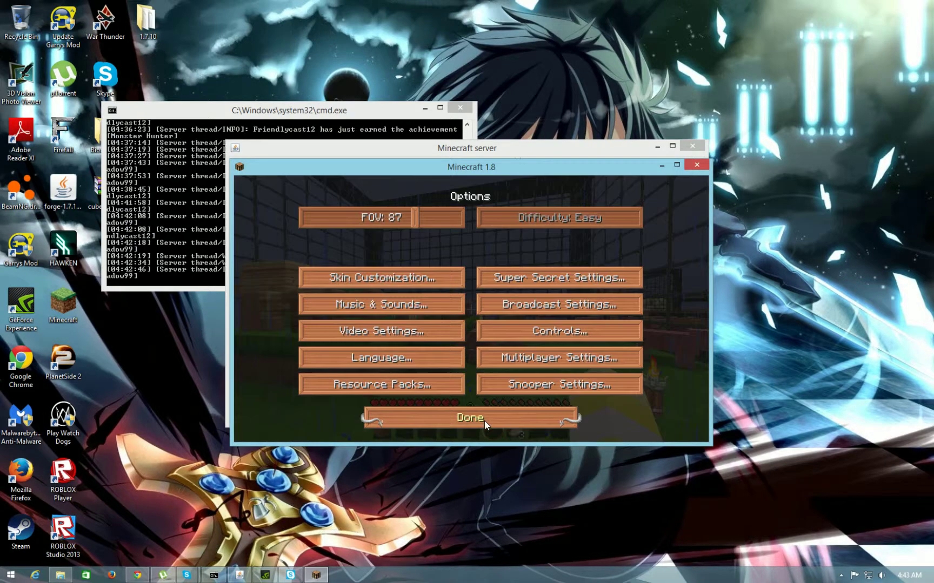
pyautogui.click(437, 329)
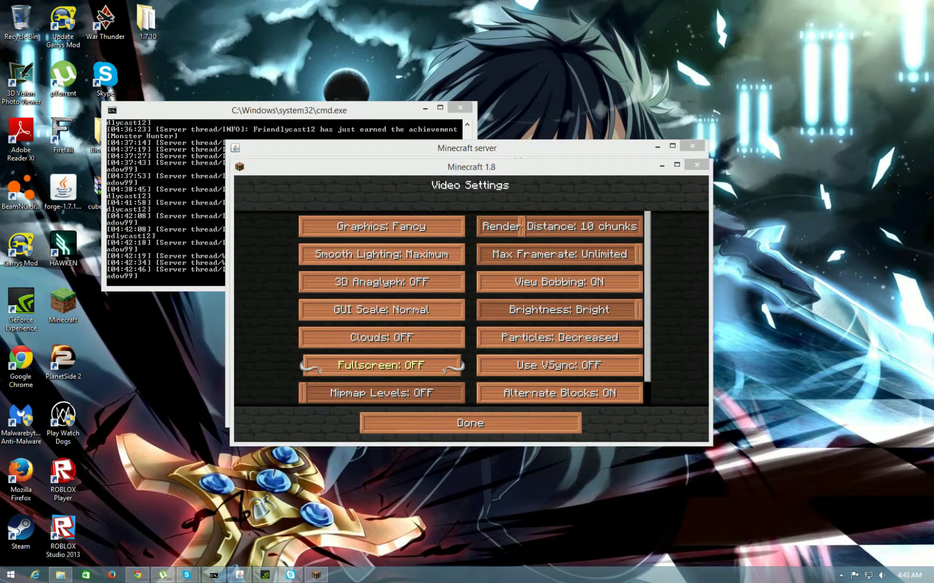
pyautogui.click(413, 365)
pyautogui.press('Escape')
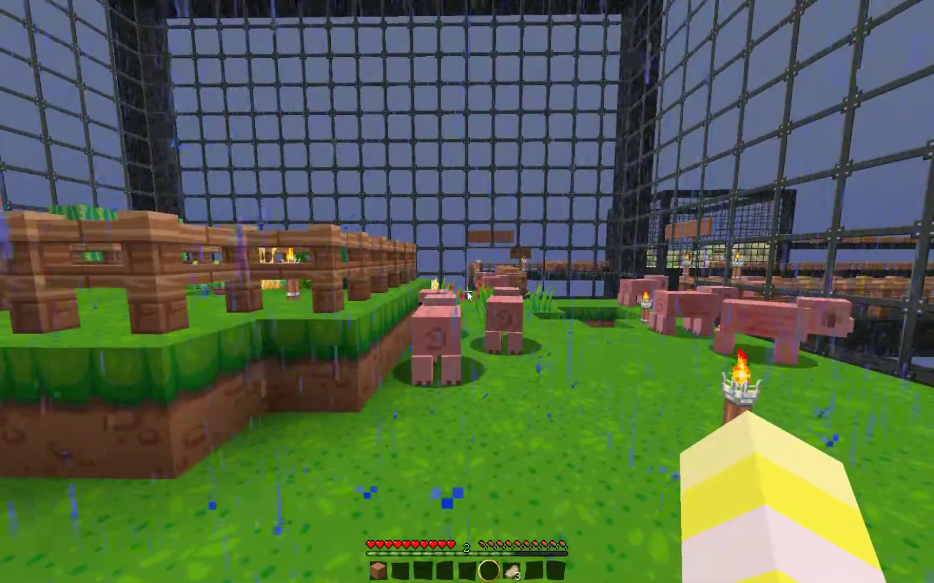
# Run /summon giant bat from chat, which fails
pyautogui.press('t')
pyautogui.press('Up')
pyautogui.press('BackSpace')
pyautogui.press('BackSpace')
pyautogui.press('BackSpace')
pyautogui.press('BackSpace')
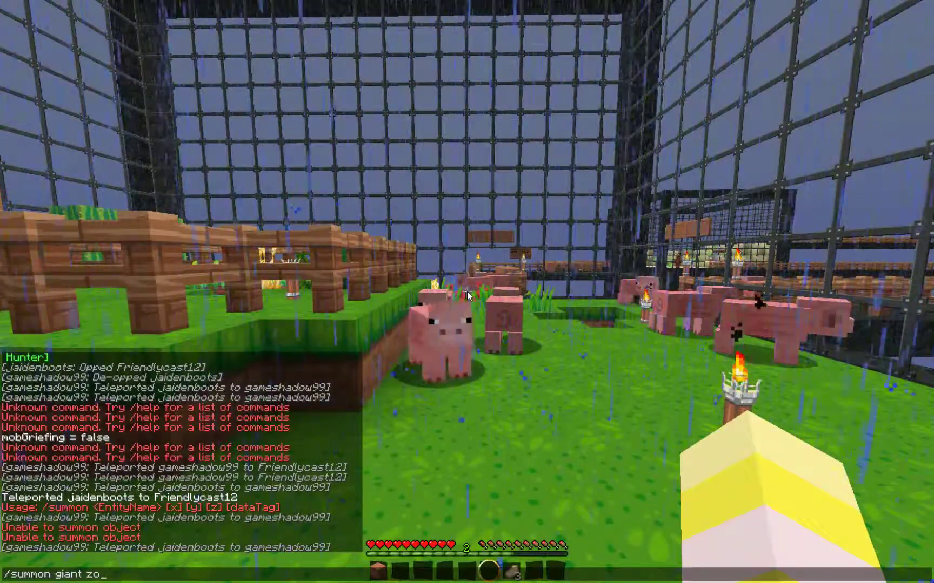
pyautogui.press('BackSpace')
pyautogui.press('BackSpace')
pyautogui.write('bat')
pyautogui.press('Return')
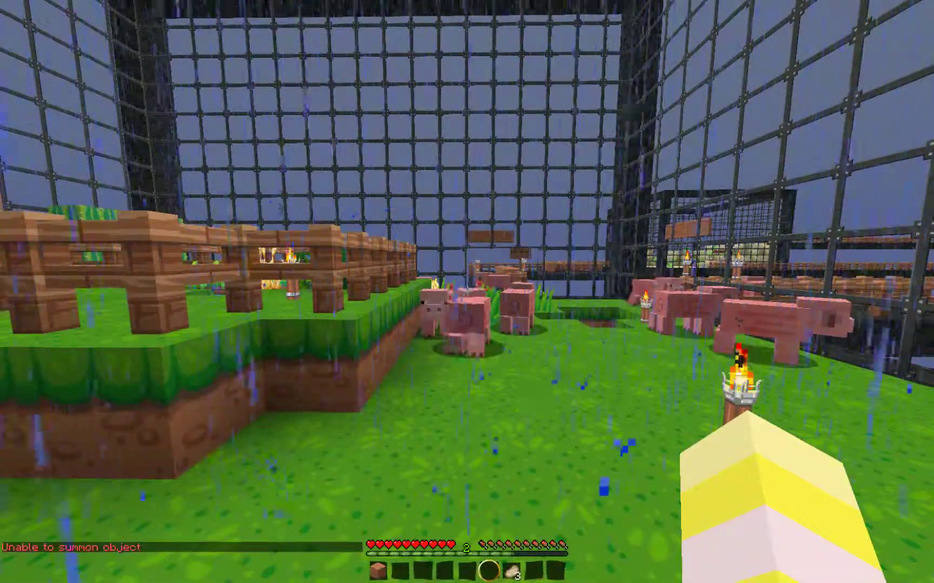
# Run /summon bat twice from chat; both attempts return 'Unable to summon object'
pyautogui.press('t')
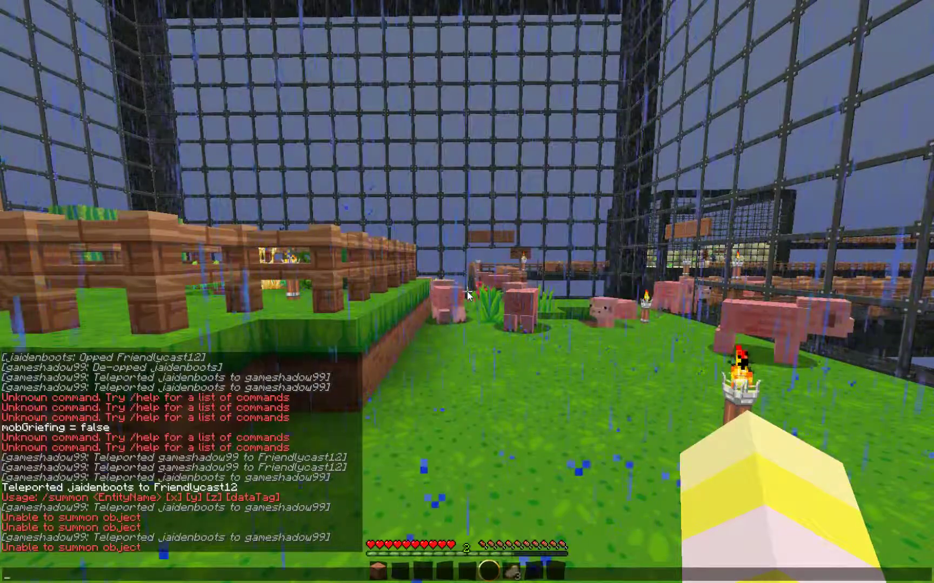
pyautogui.press('Up')
pyautogui.press('BackSpace')
pyautogui.press('BackSpace')
pyautogui.press('BackSpace')
pyautogui.press('BackSpace')
pyautogui.press('BackSpace')
pyautogui.press('BackSpace')
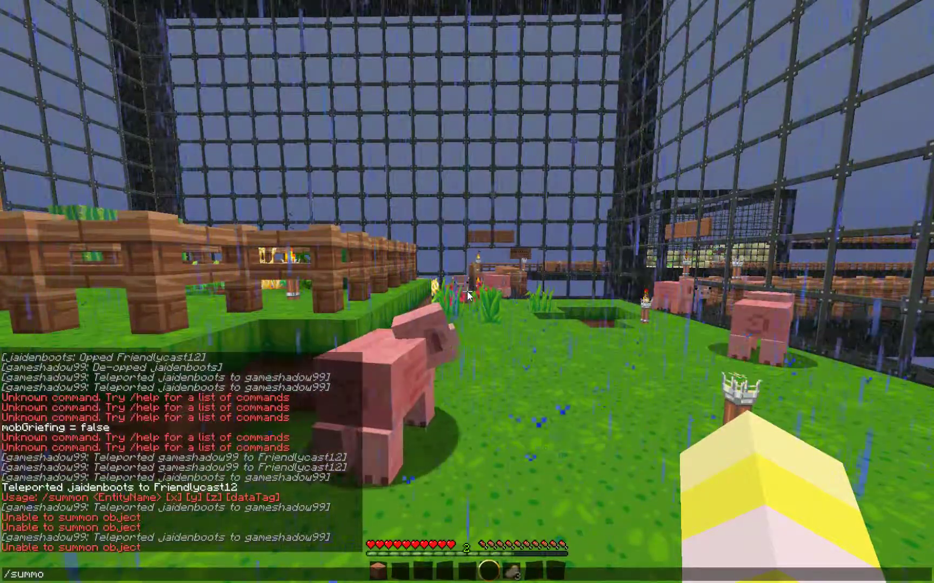
pyautogui.write('bat')
pyautogui.press('Return')
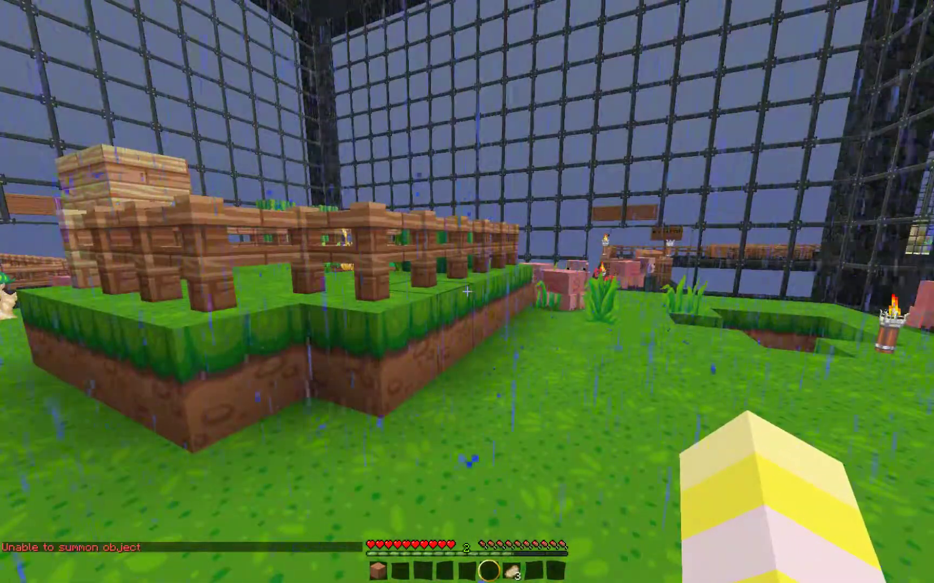
pyautogui.press('t')
pyautogui.press('Up')
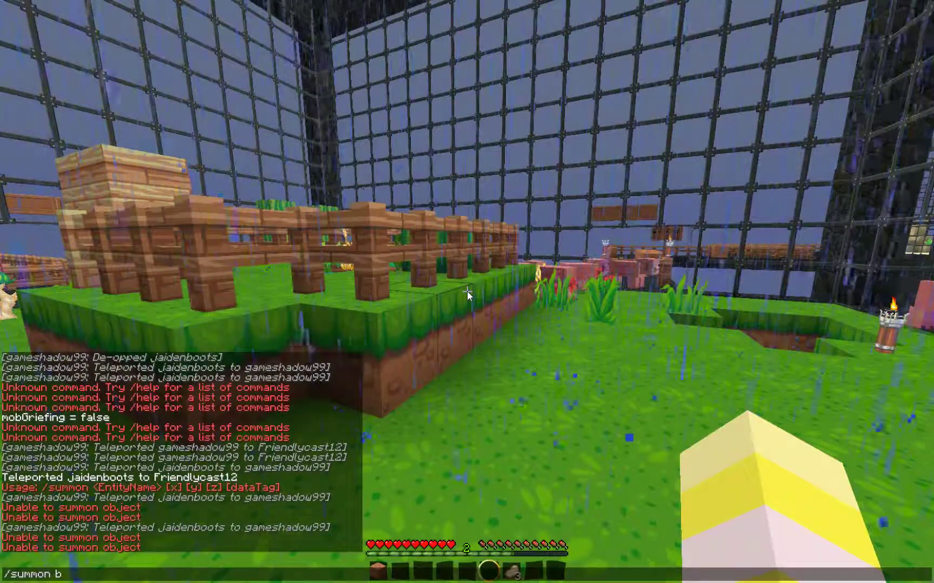
pyautogui.press('Return')
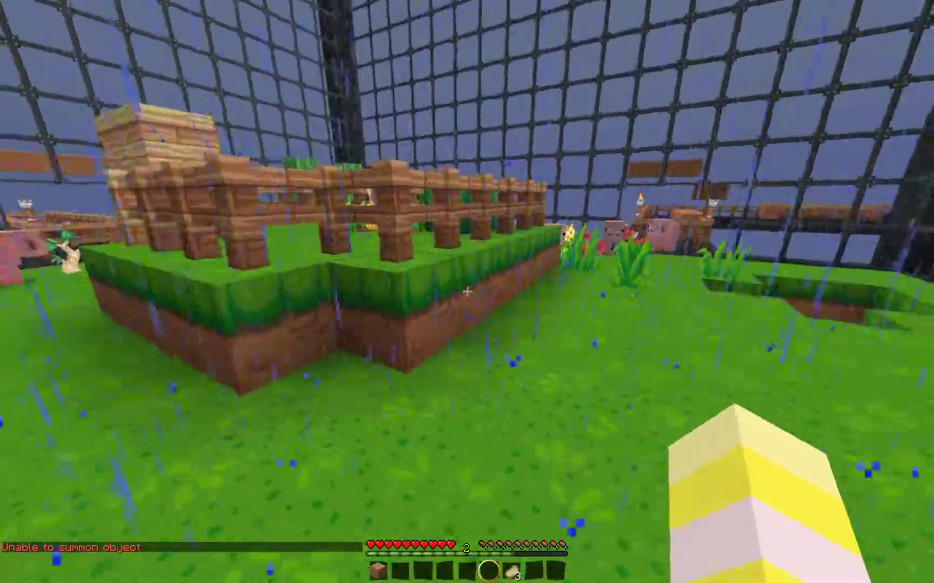
# Go from the pause menu into Options > Video Settings
pyautogui.press('Escape')
pyautogui.click(408, 245)
pyautogui.click(388, 211)
# Turn fullscreen off and go back twice in Chrome to the Google results
pyautogui.click(427, 190)
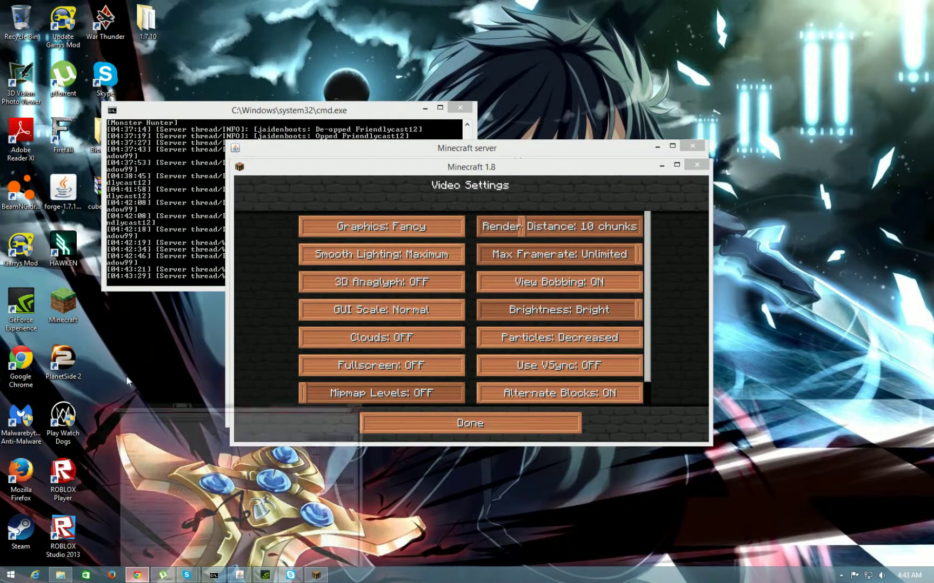
pyautogui.click(137, 576)
pyautogui.click(10, 25)
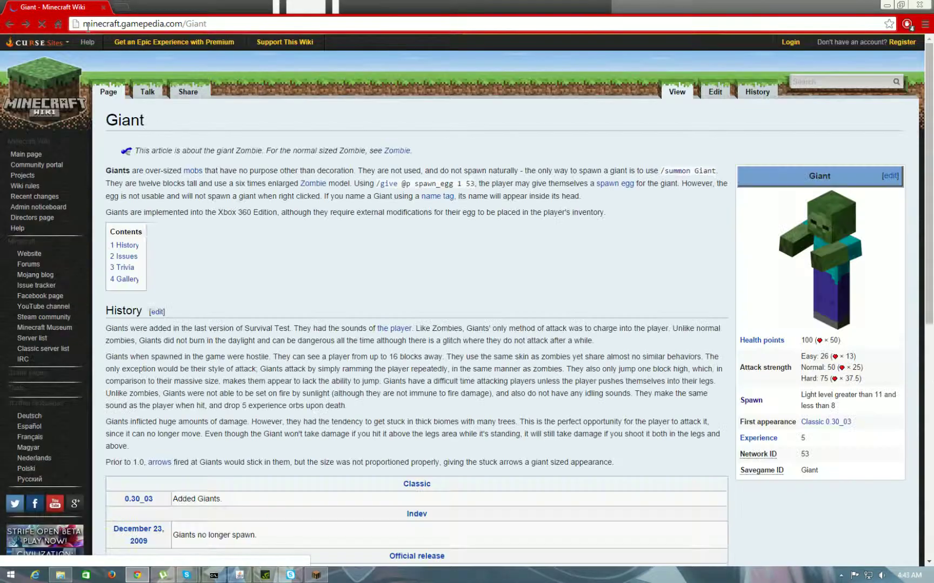
pyautogui.click(10, 24)
# Search Google for 'minecraft summon giant zombie' and browse the results
pyautogui.click(209, 54)
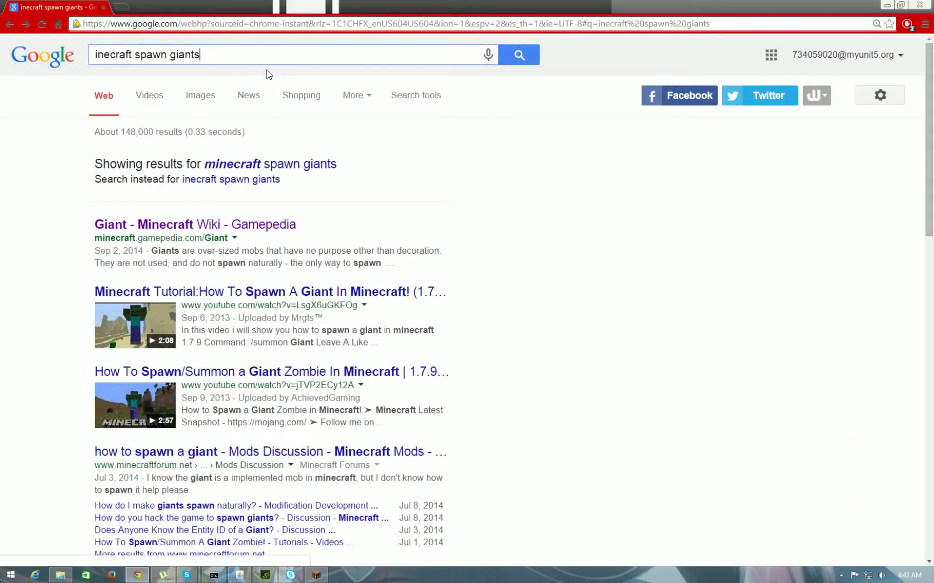
pyautogui.press('BackSpace')
pyautogui.press('BackSpace')
pyautogui.press('BackSpace')
pyautogui.hotkey('ctrl', 'a')
pyautogui.press('BackSpace')
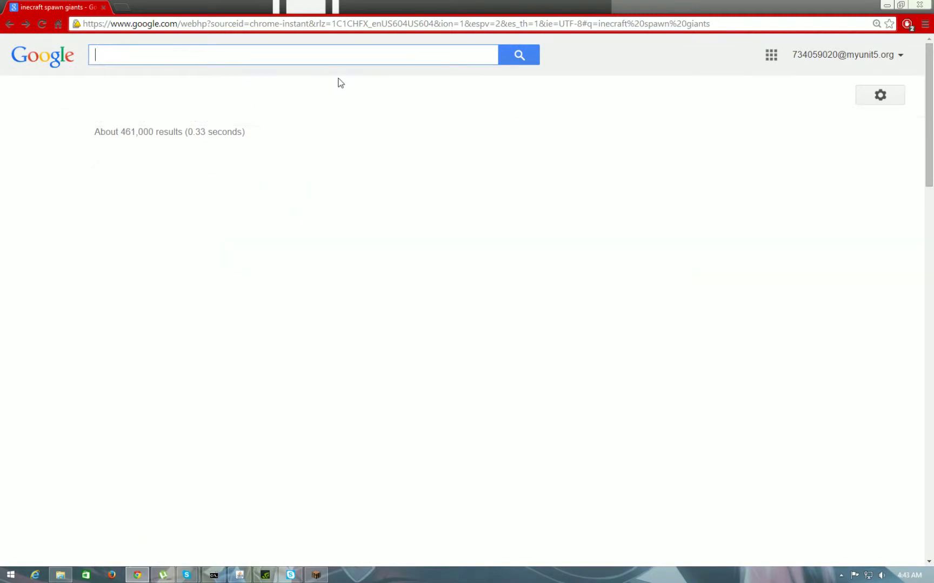
pyautogui.write('minecraf')
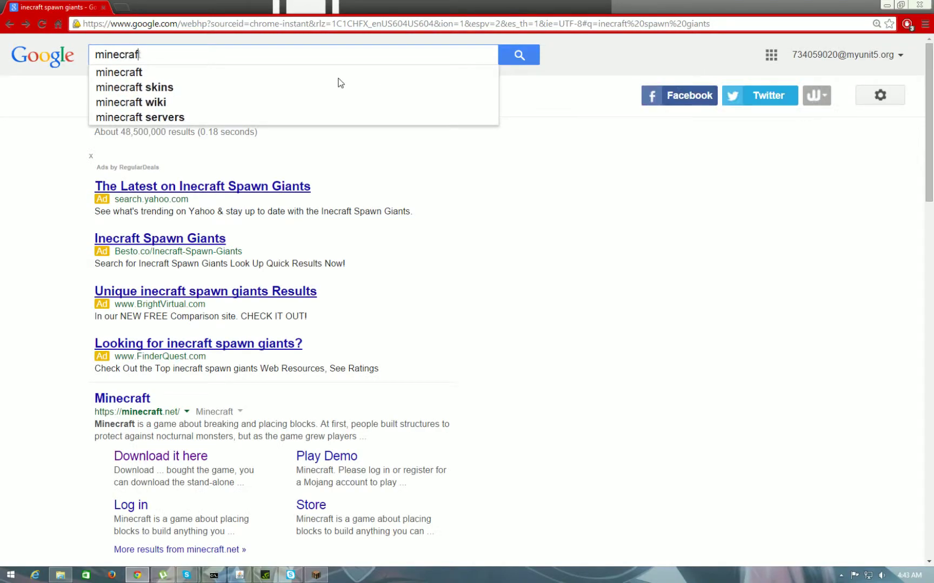
pyautogui.write('t su')
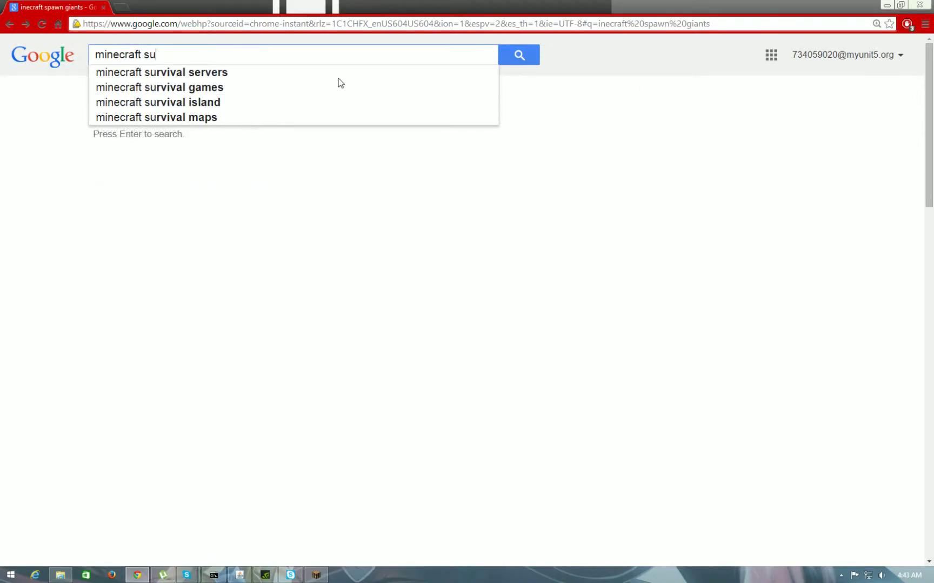
pyautogui.write('mmon ')
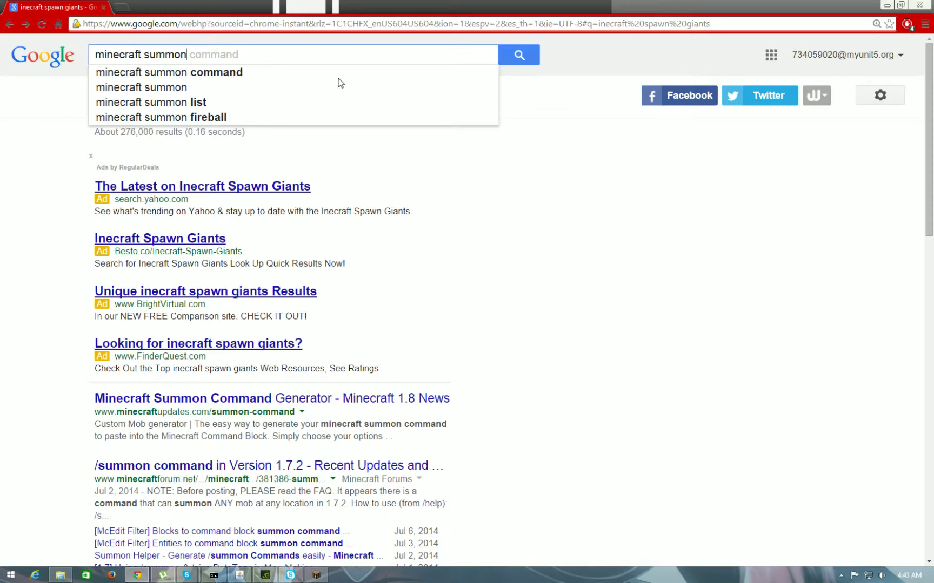
pyautogui.write('giant ')
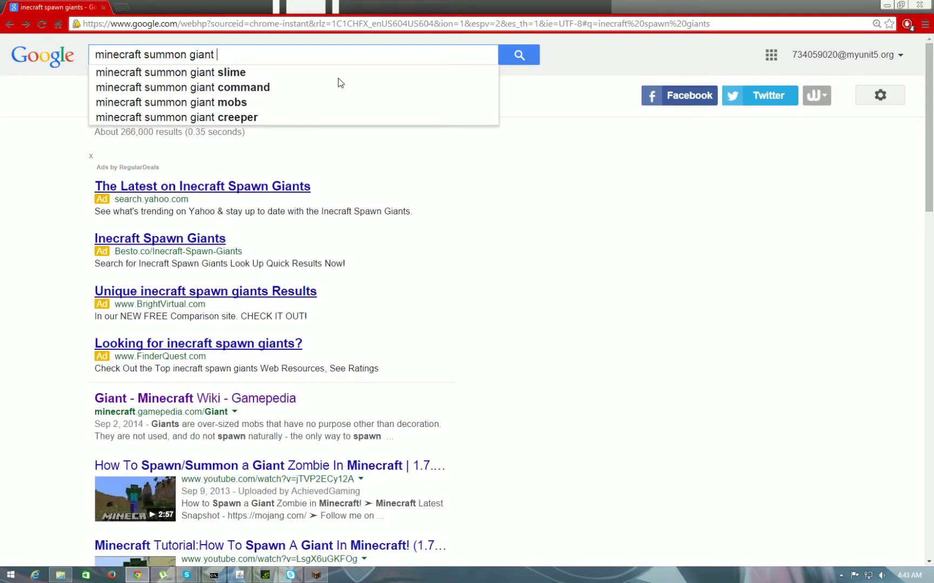
pyautogui.write('zombie')
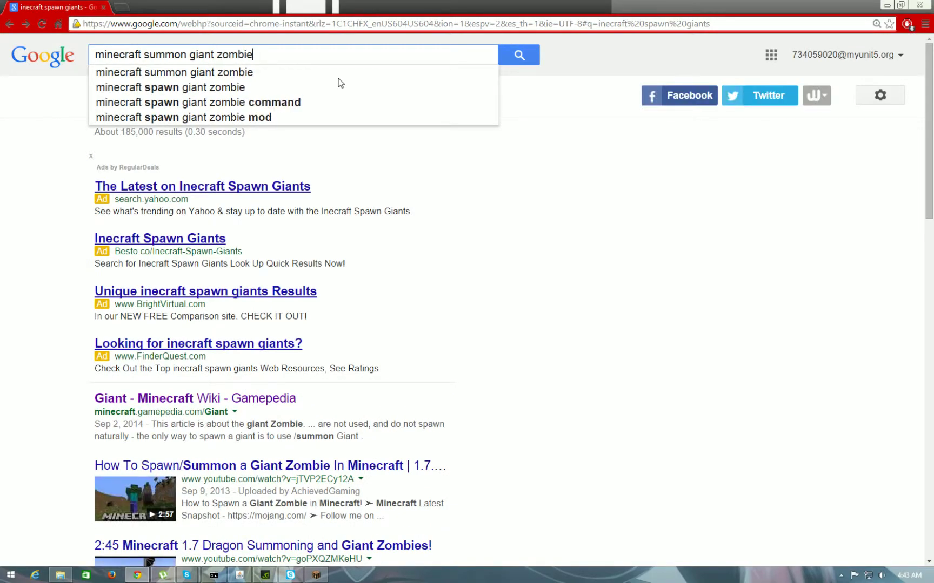
pyautogui.press('Return')
pyautogui.scroll(-3, 116, 400)
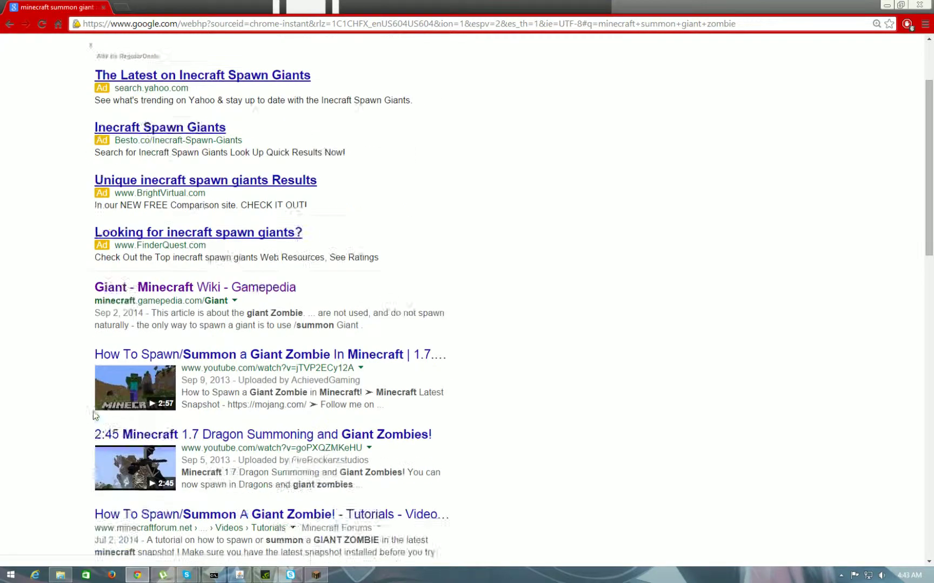
pyautogui.scroll(-2, 72, 427)
pyautogui.scroll(-3, 111, 456)
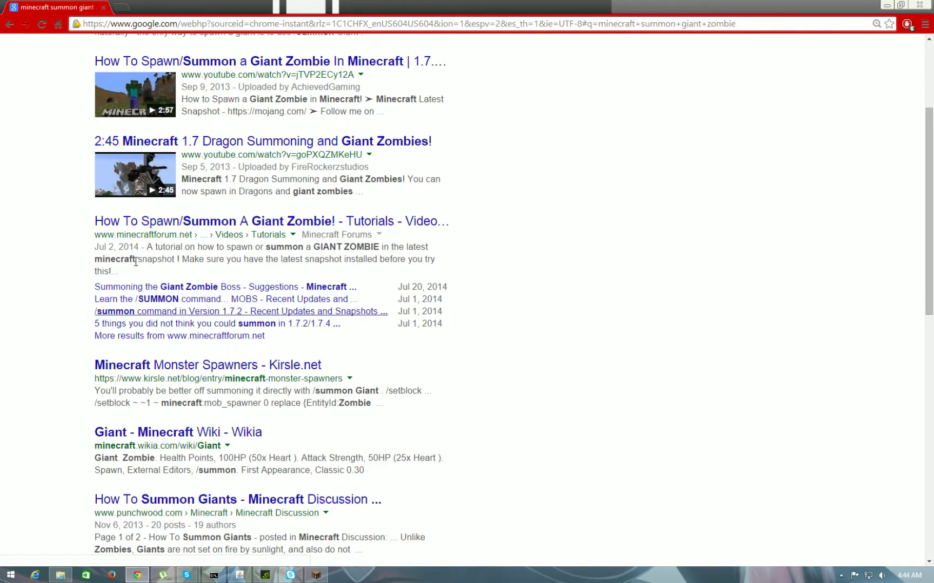
pyautogui.click(237, 576)
# Resume Minecraft briefly across the sand room, then pause and minimize it
pyautogui.click(453, 410)
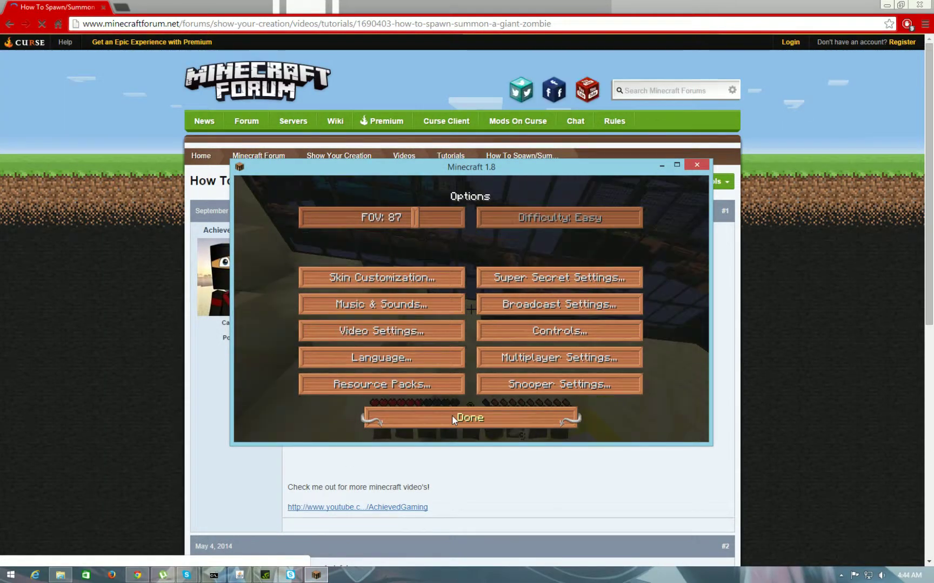
pyautogui.click(461, 248)
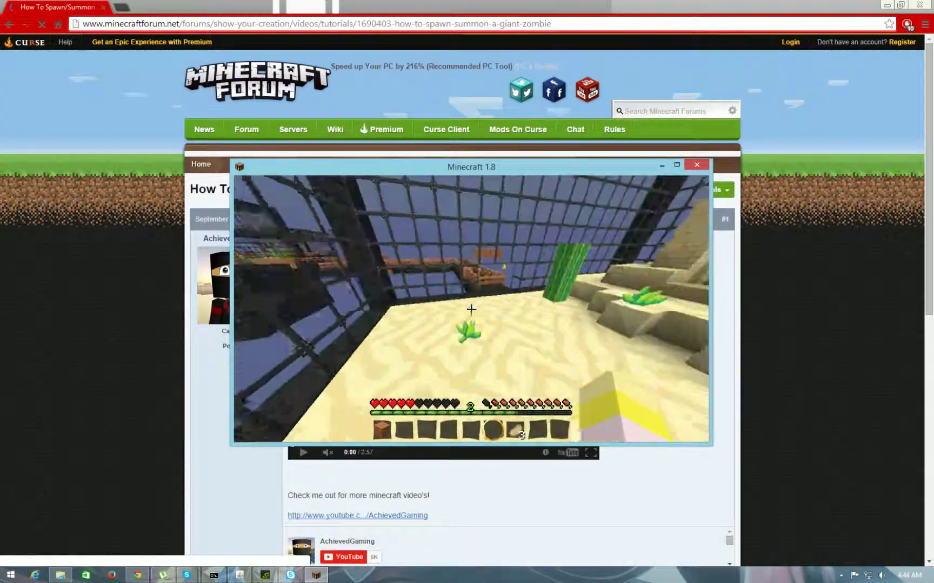
pyautogui.moveTo(470, 310); pyautogui.dragTo(470, 310)
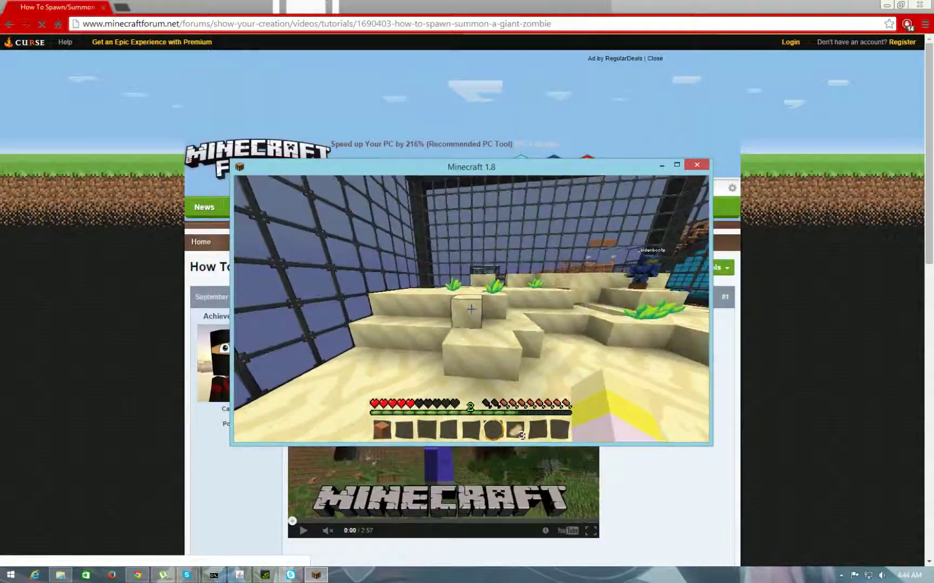
pyautogui.press('w')
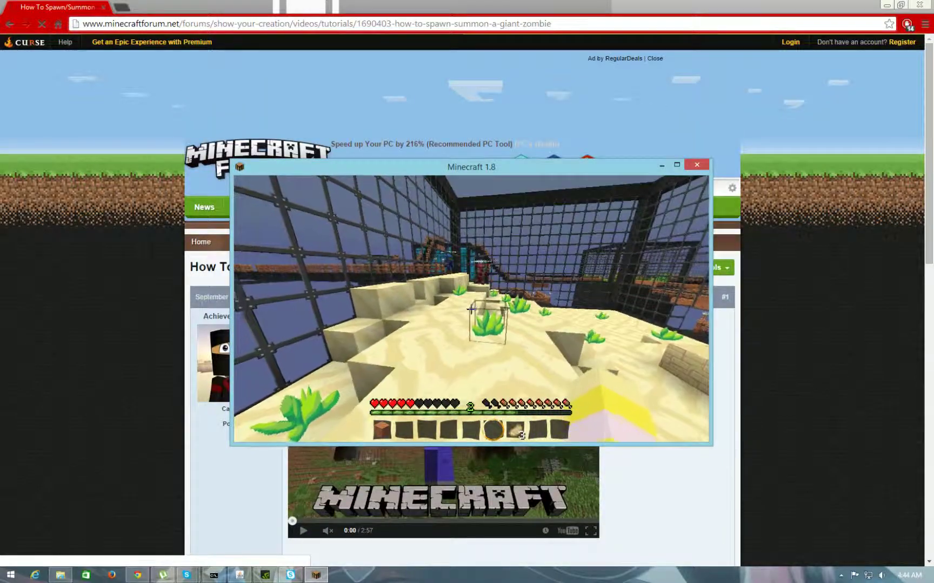
pyautogui.press('Escape')
pyautogui.click(232, 473)
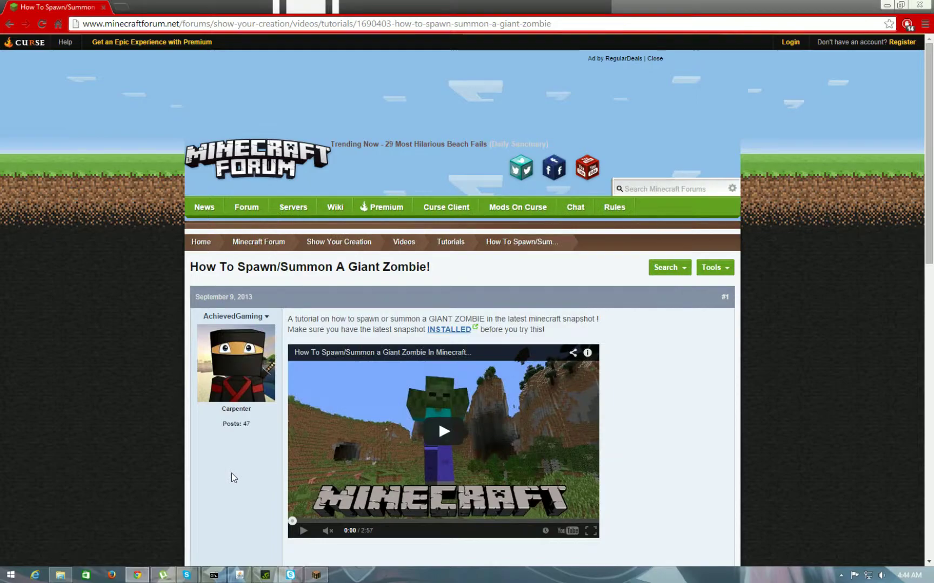
pyautogui.scroll(-3, 378, 410)
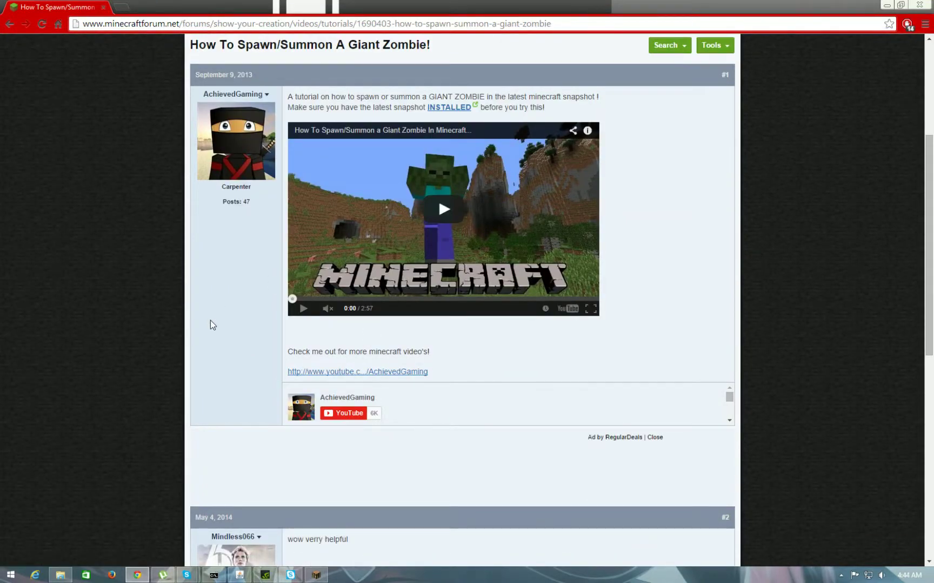
pyautogui.scroll(-3, 304, 250)
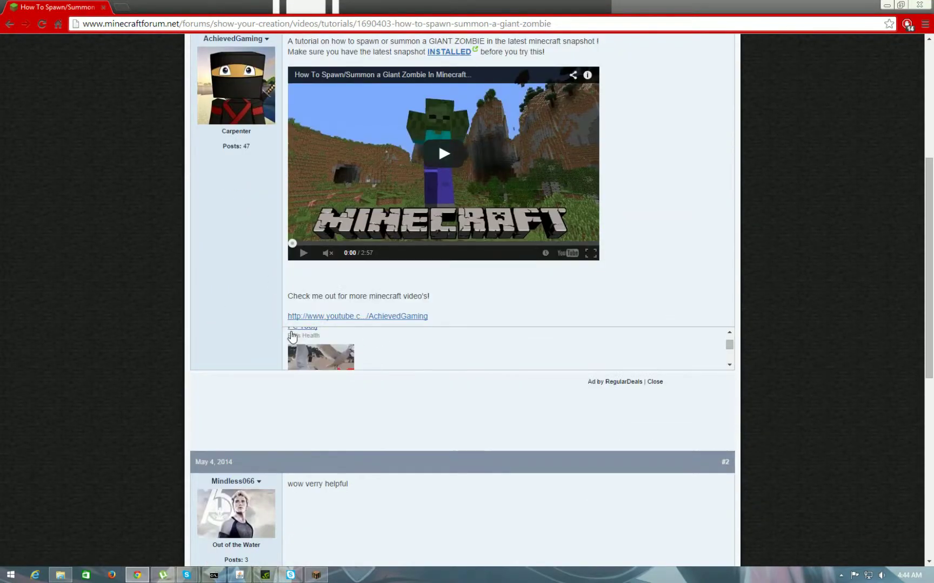
pyautogui.scroll(-4, 208, 366)
pyautogui.scroll(8, 209, 357)
pyautogui.scroll(1, 208, 354)
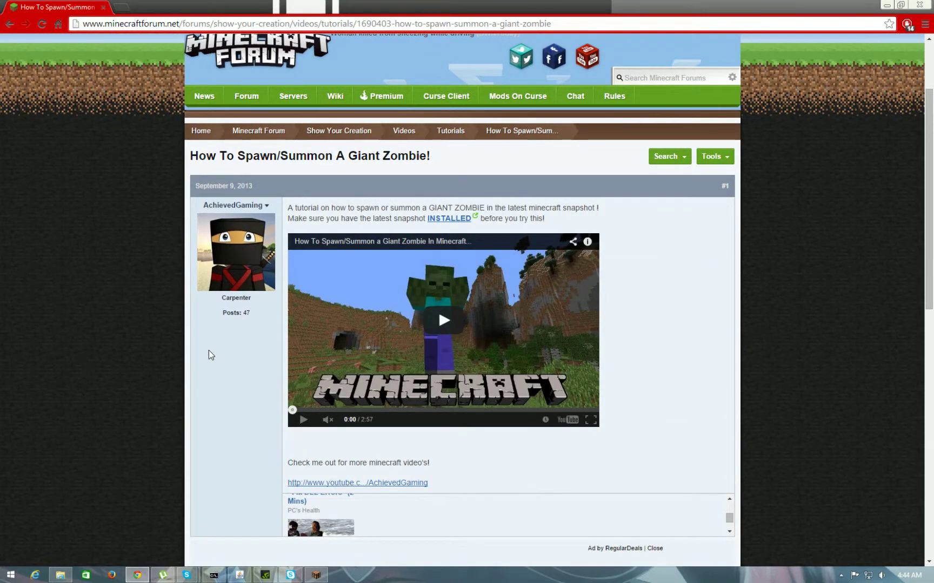
# Play the forum tutorial video, skip ahead, pause at 0:41, and return to results
pyautogui.click(451, 324)
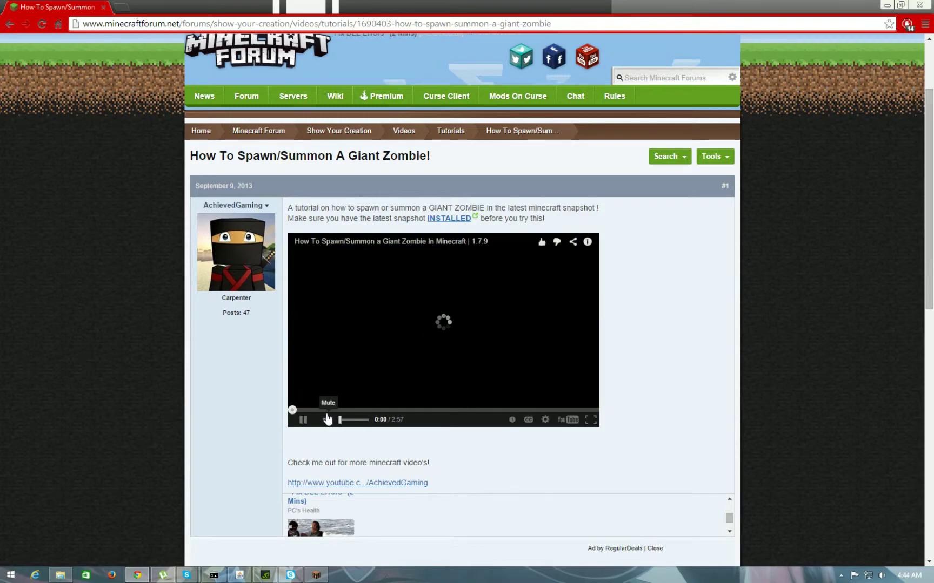
pyautogui.click(308, 409)
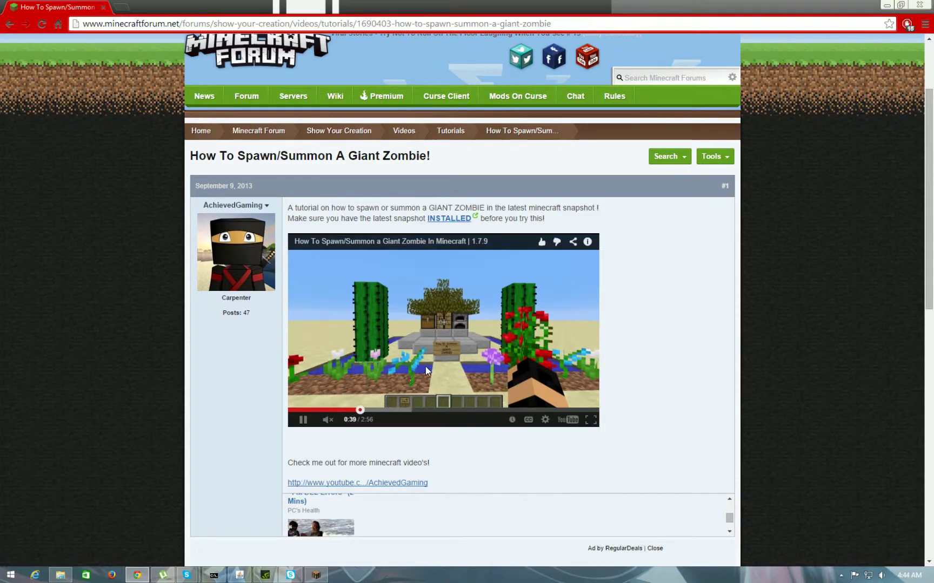
pyautogui.click(432, 321)
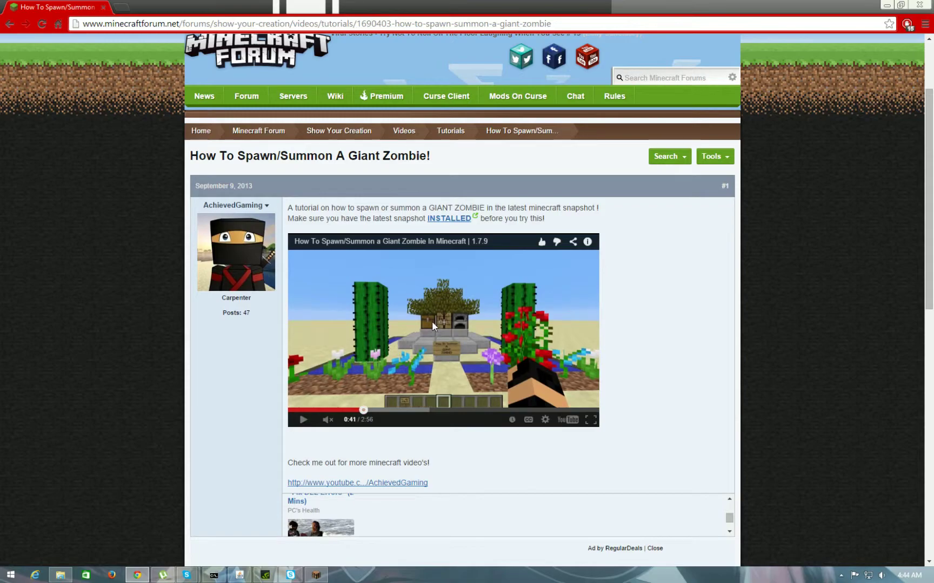
pyautogui.scroll(-5, 253, 326)
pyautogui.scroll(-5, 249, 340)
pyautogui.scroll(-2, 249, 338)
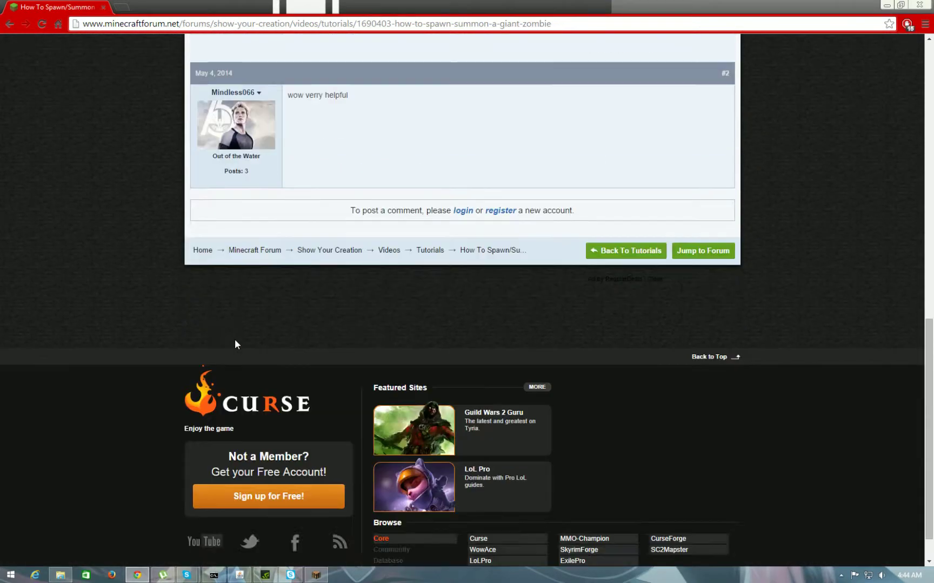
pyautogui.scroll(6, 195, 344)
pyautogui.scroll(6, 195, 343)
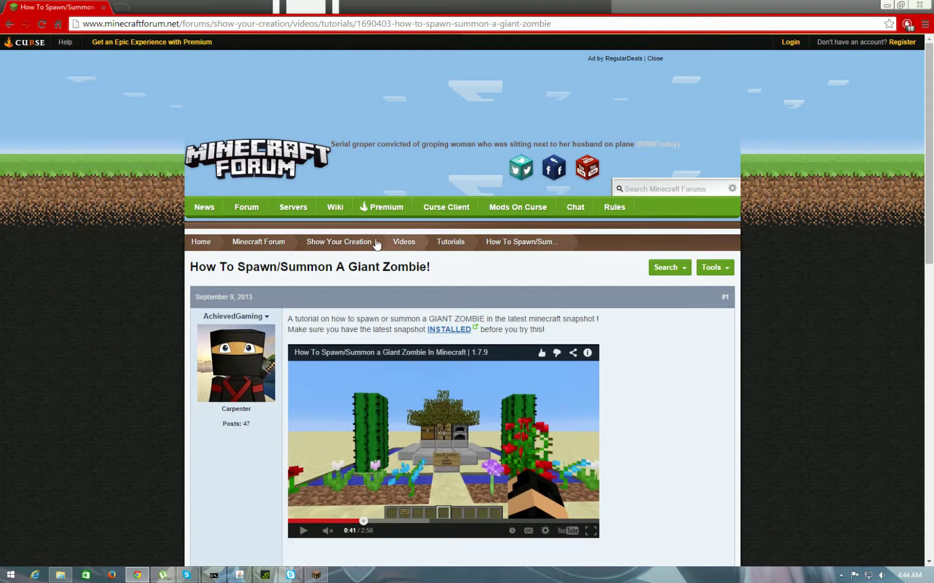
pyautogui.click(10, 24)
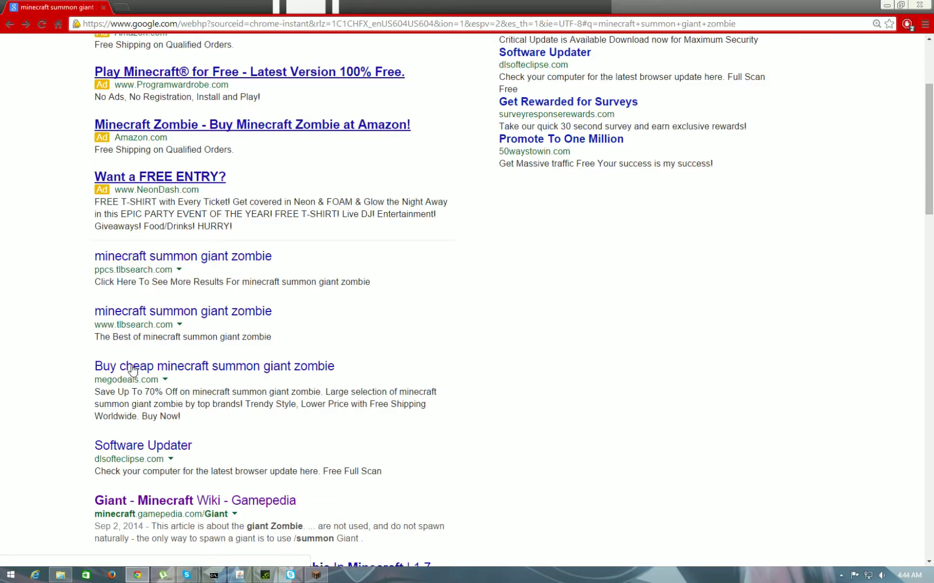
pyautogui.scroll(-5, 30, 332)
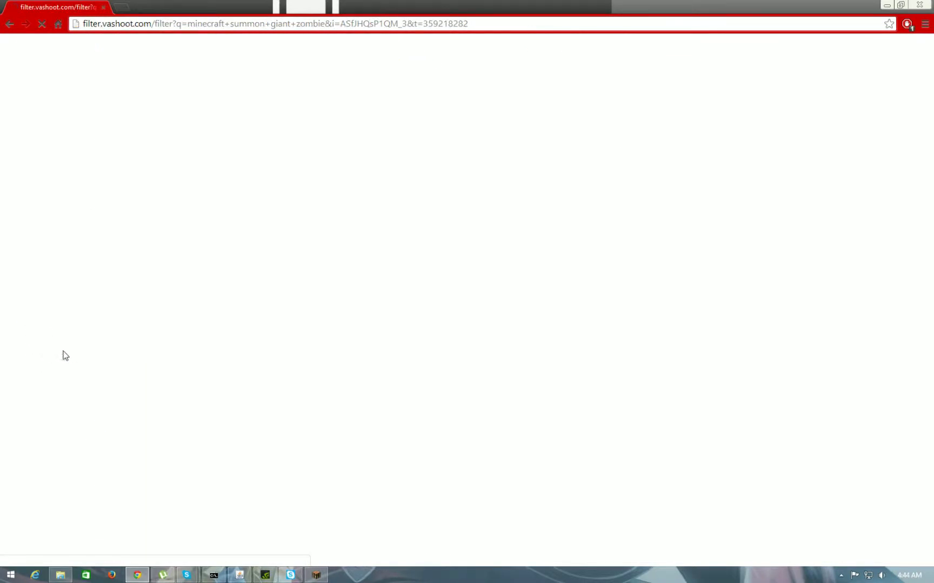
# Open the Punchwood 'How To Summon Giants' thread from the results, then minimize Chrome
pyautogui.click(9, 24)
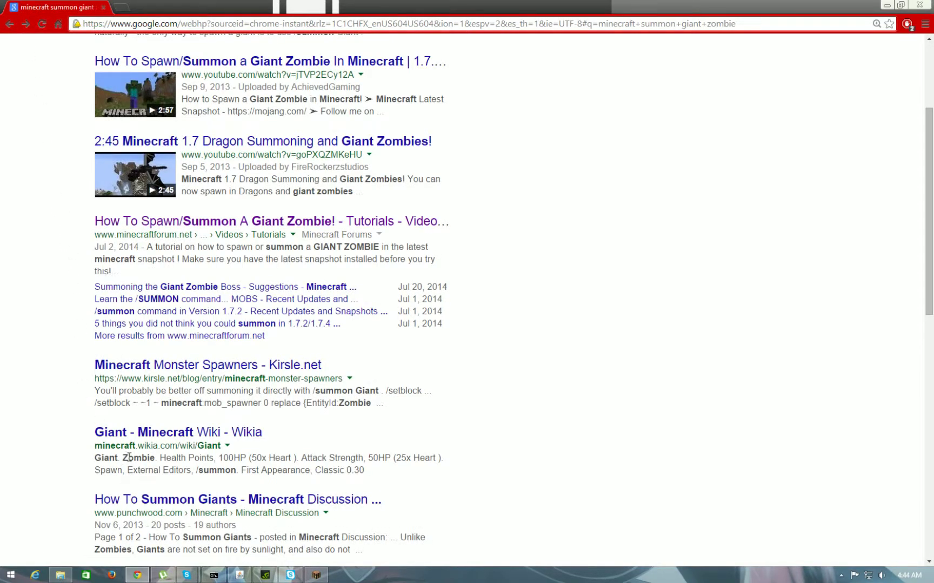
pyautogui.scroll(10, 131, 468)
pyautogui.scroll(-5, 71, 438)
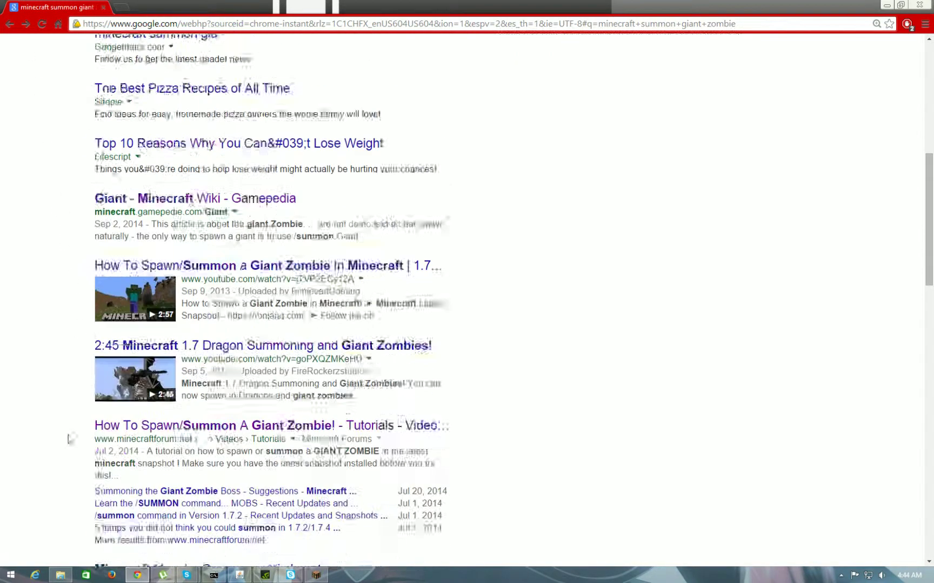
pyautogui.scroll(-3, 71, 438)
pyautogui.scroll(-2, 128, 468)
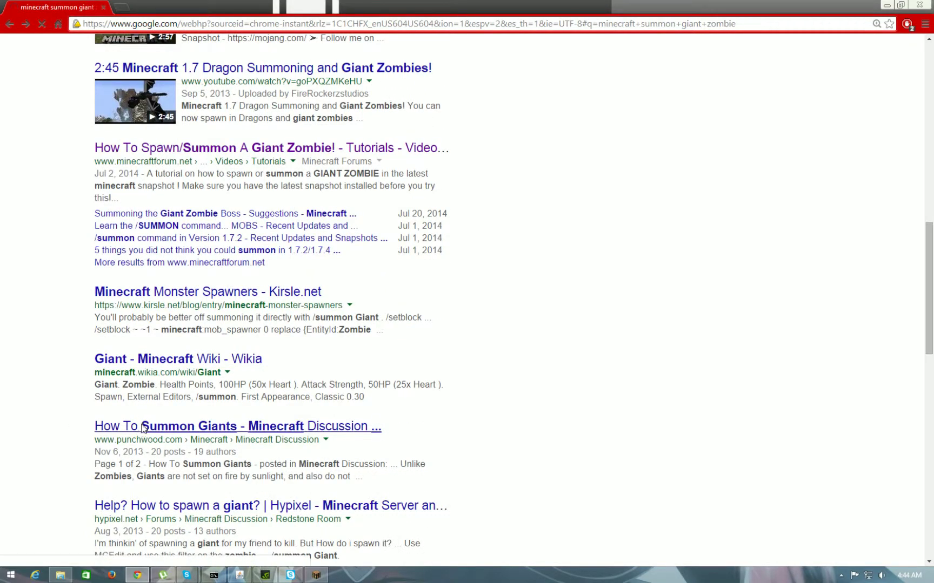
pyautogui.click(142, 427)
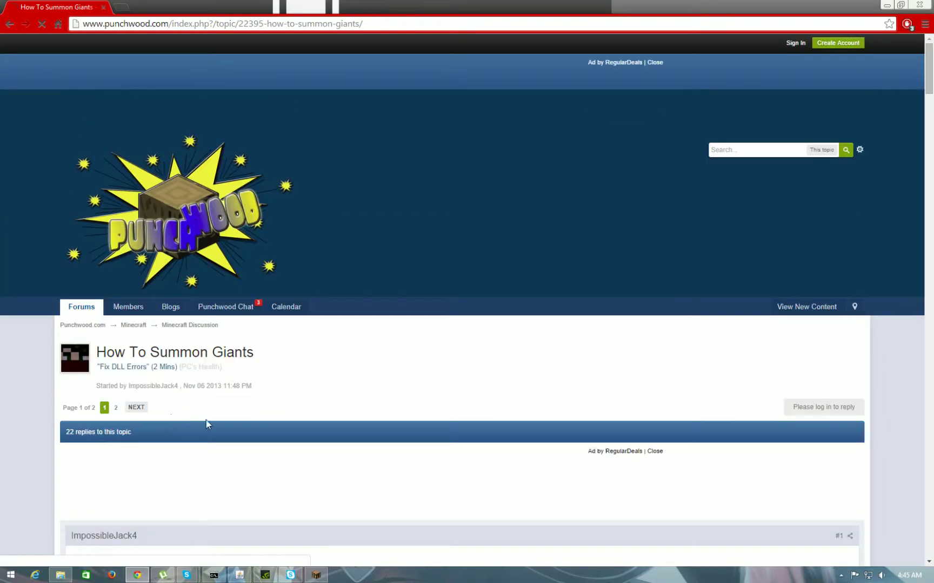
pyautogui.scroll(-2, 238, 465)
pyautogui.scroll(-2, 216, 400)
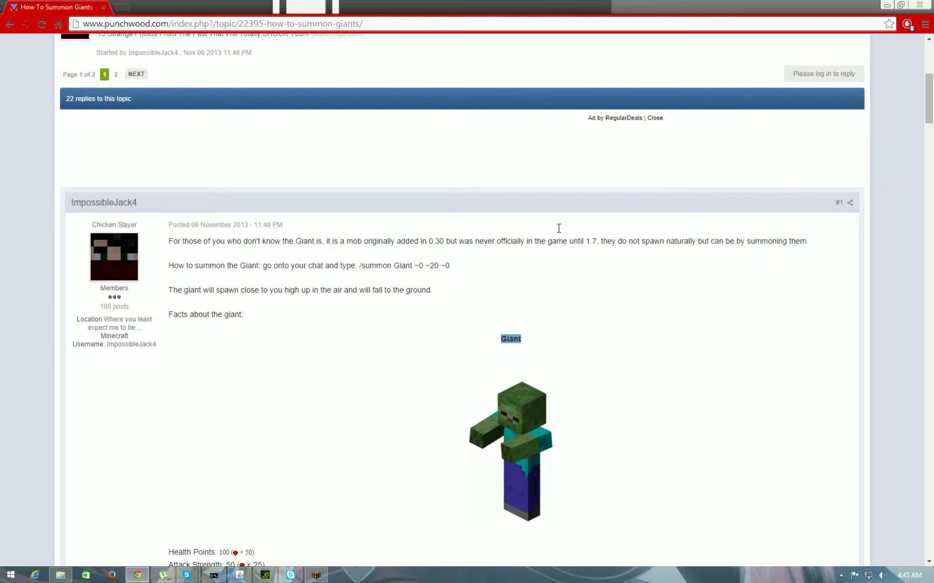
pyautogui.click(887, 6)
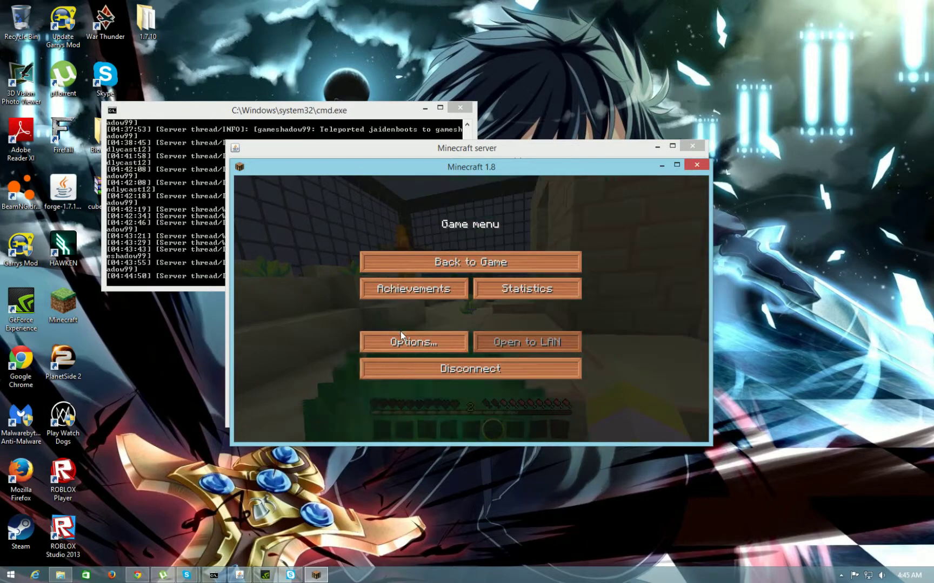
# Switch Minecraft to fullscreen, respawn, and walk forward past the chest
pyautogui.click(413, 341)
pyautogui.click(447, 368)
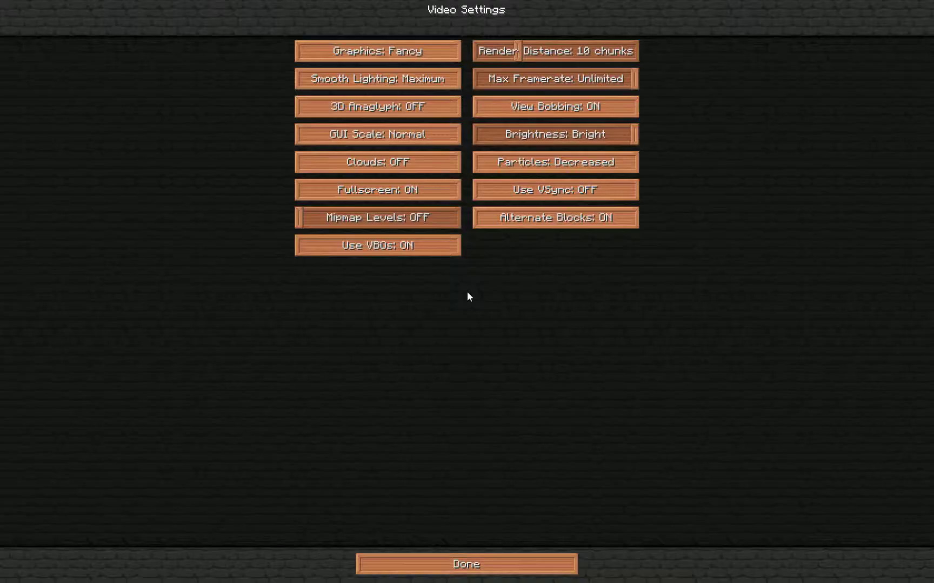
pyautogui.press('Escape')
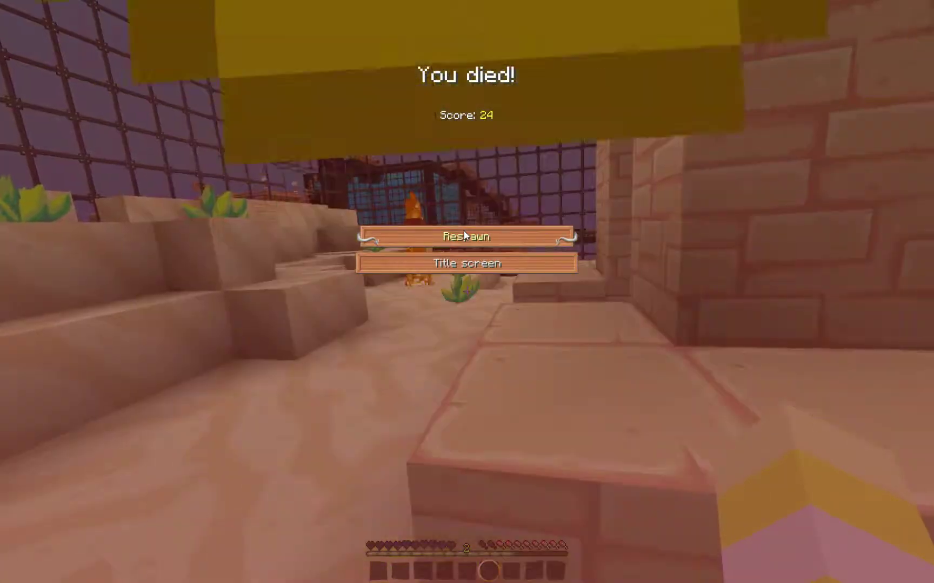
pyautogui.click(465, 237)
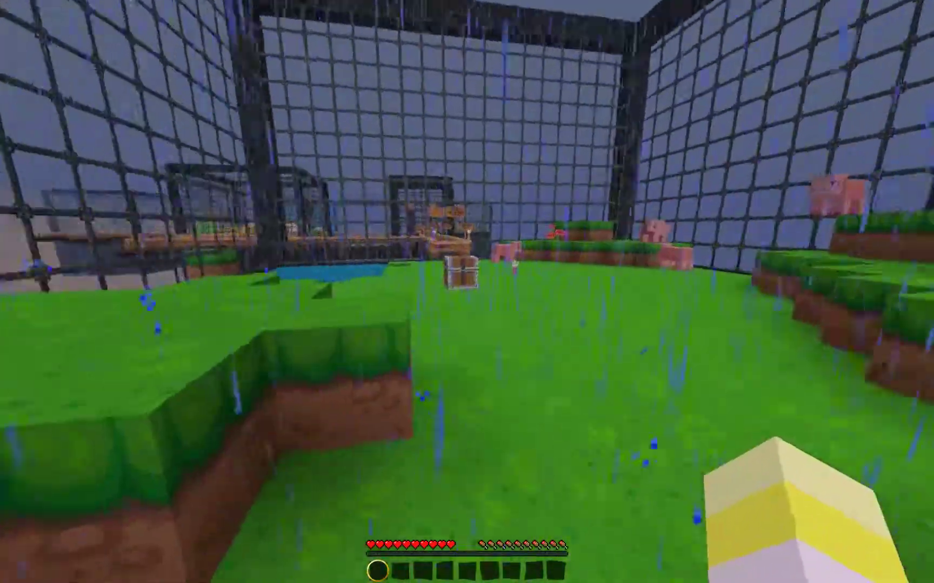
pyautogui.press('/')
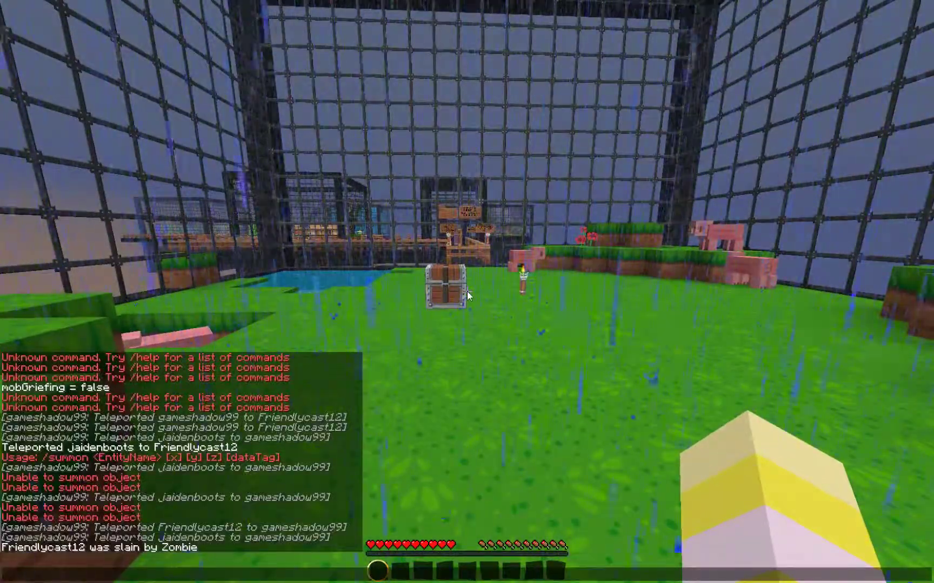
pyautogui.press('Escape')
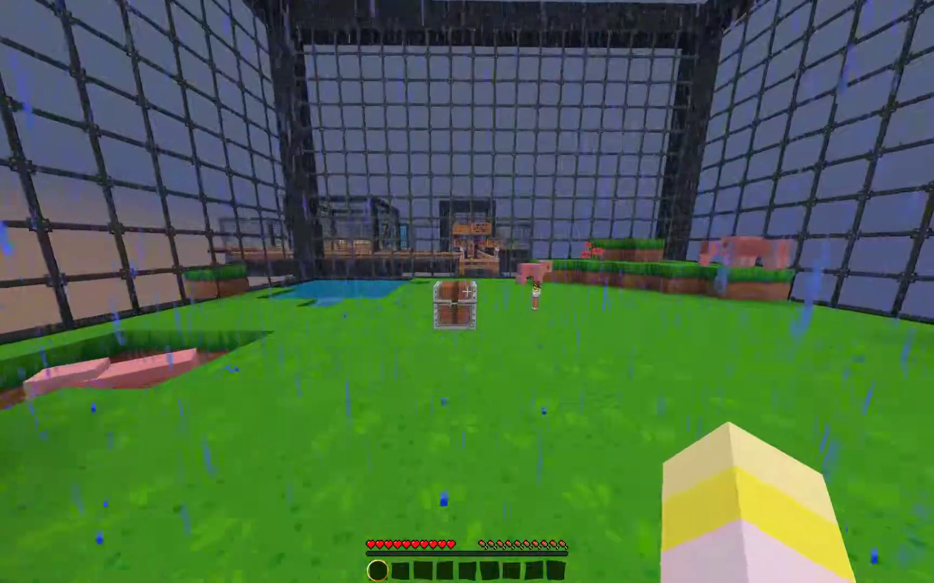
pyautogui.press('w')
pyautogui.press('w')
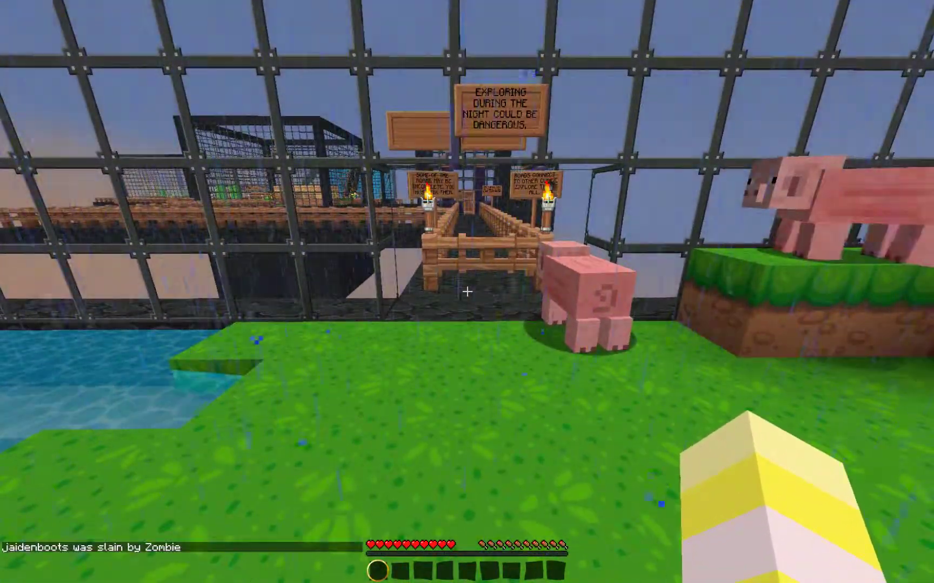
# Submit chat commands ending with /summon giant Zombie, which returns 'Unable to summon object'
pyautogui.press('/')
pyautogui.write('inv')
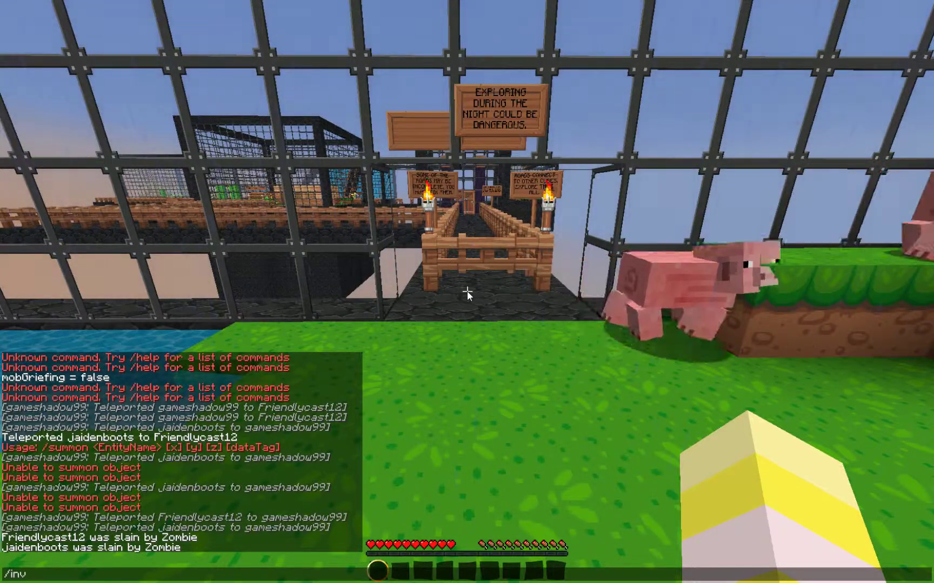
pyautogui.write('isab')
pyautogui.press('Return')
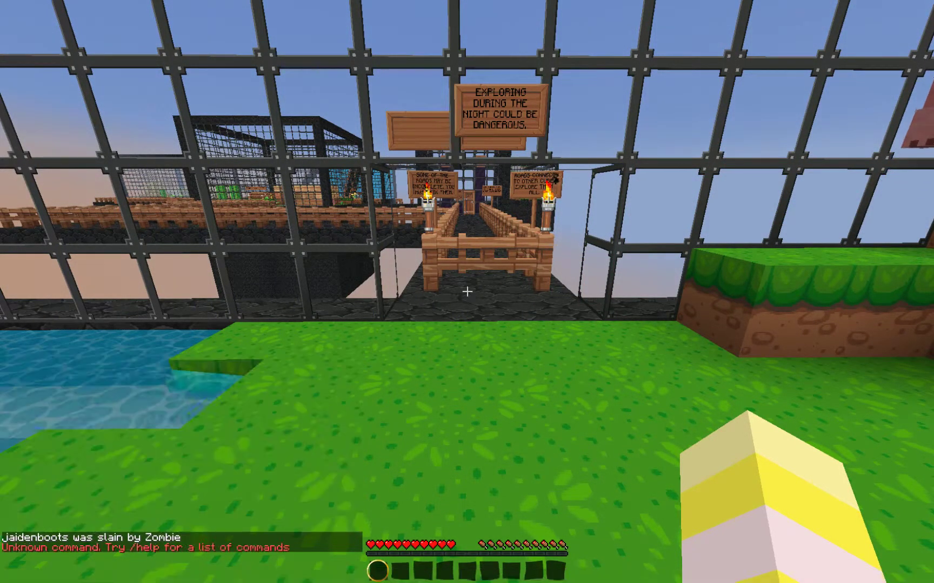
pyautogui.press('/')
pyautogui.write('s')
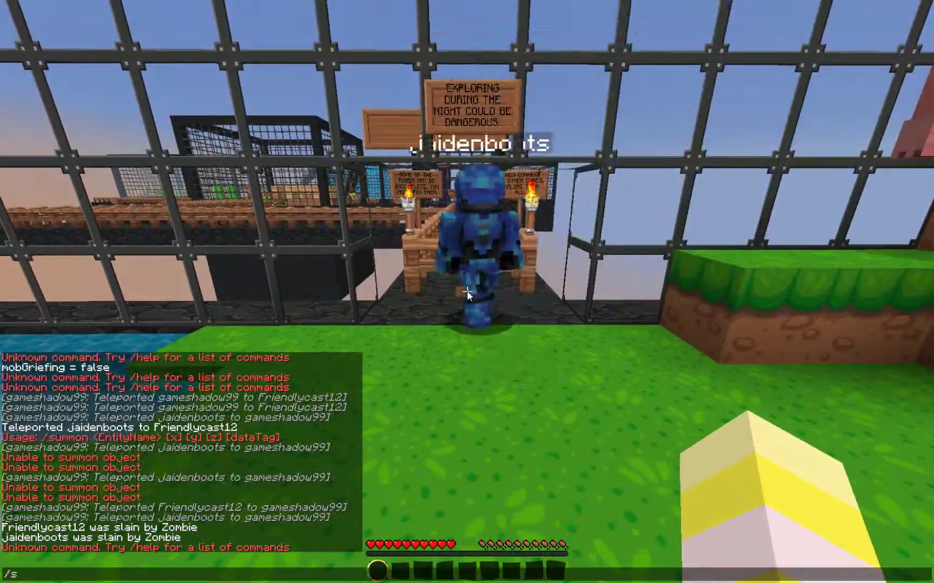
pyautogui.write('ummon')
pyautogui.press('Return')
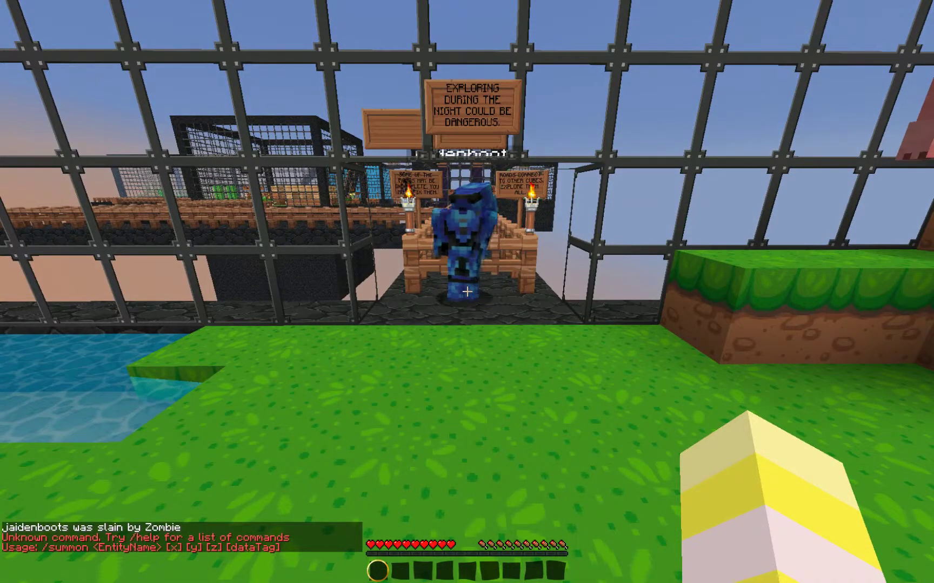
pyautogui.press('/')
pyautogui.write('summon')
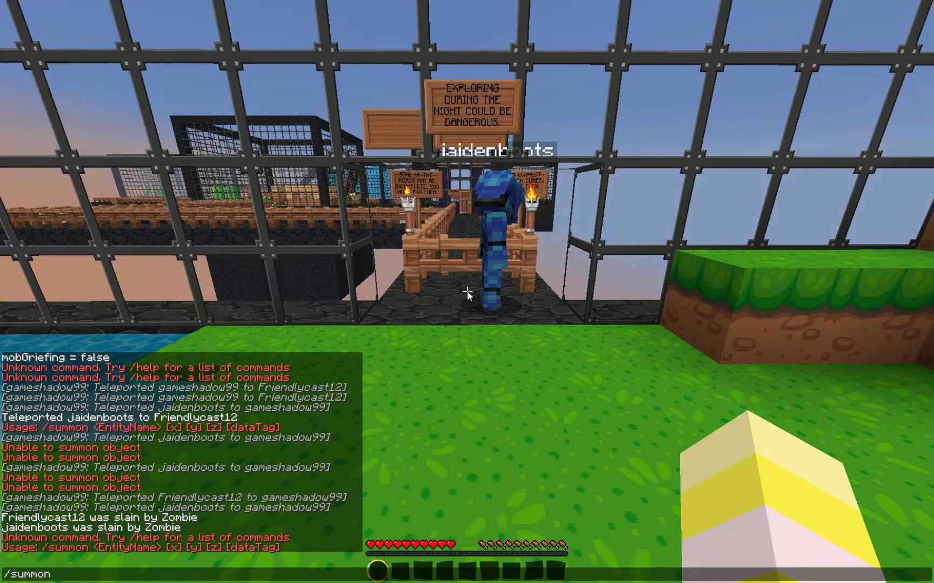
pyautogui.write(' Z')
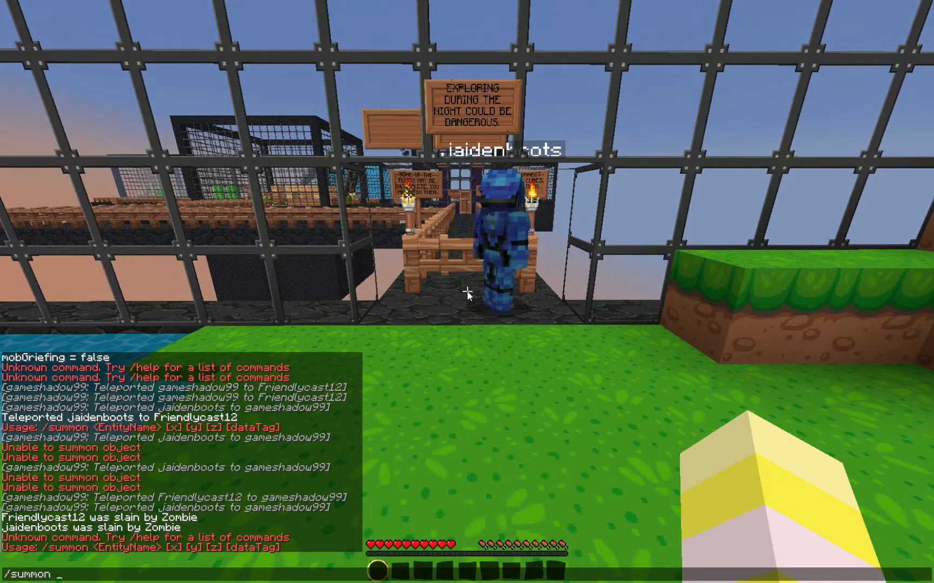
pyautogui.write('giantZ')
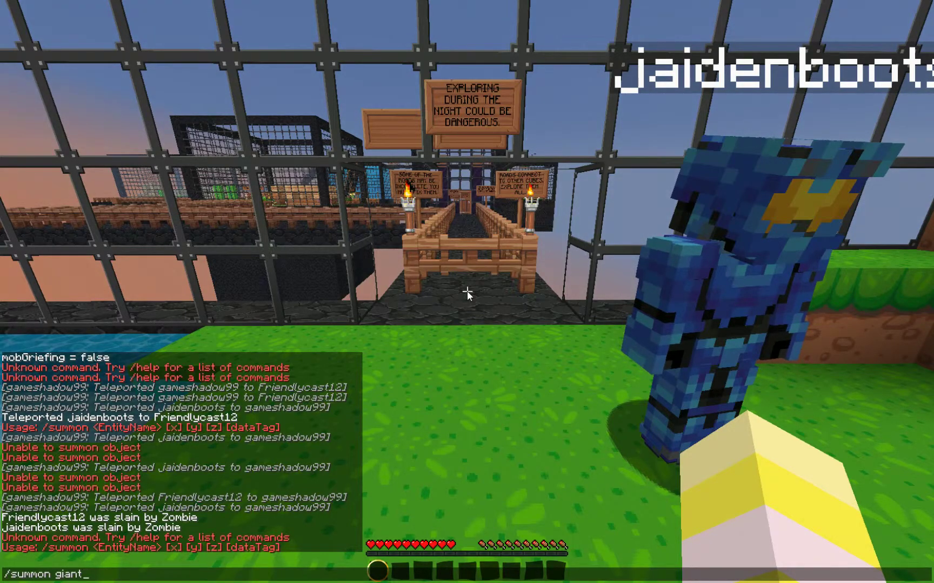
pyautogui.write(' X')
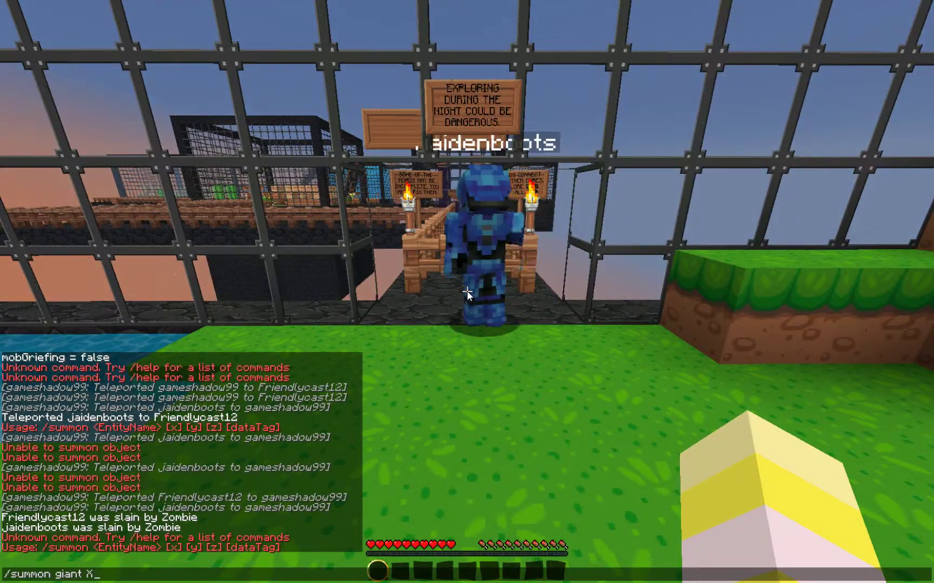
pyautogui.press('BackSpace')
pyautogui.write('Zom')
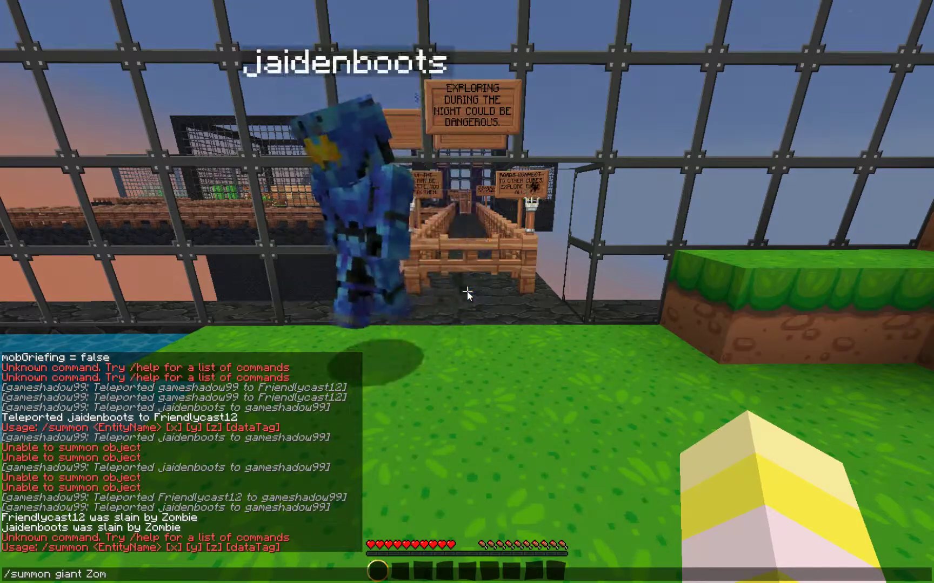
pyautogui.write('bie')
pyautogui.press('Return')
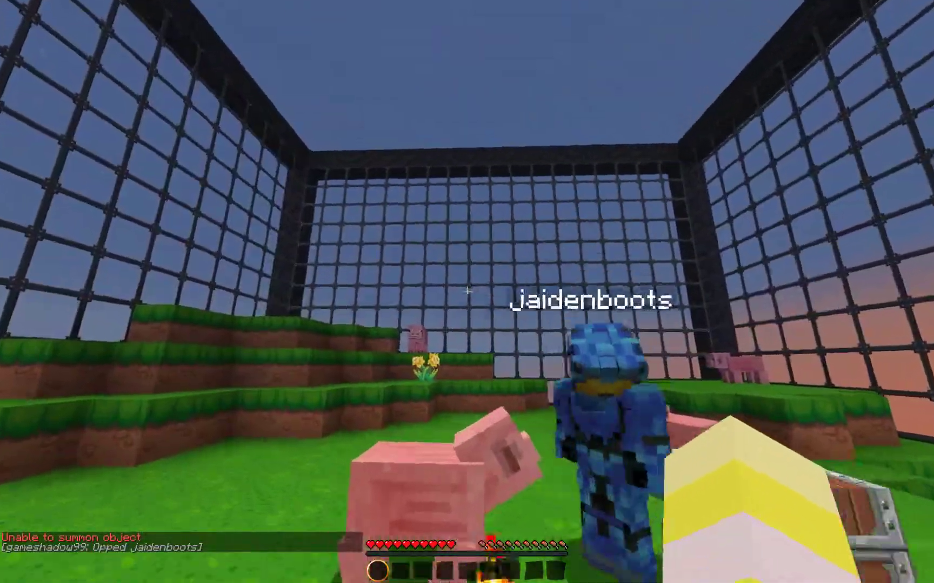
pyautogui.write('t/summon giant Zombi')
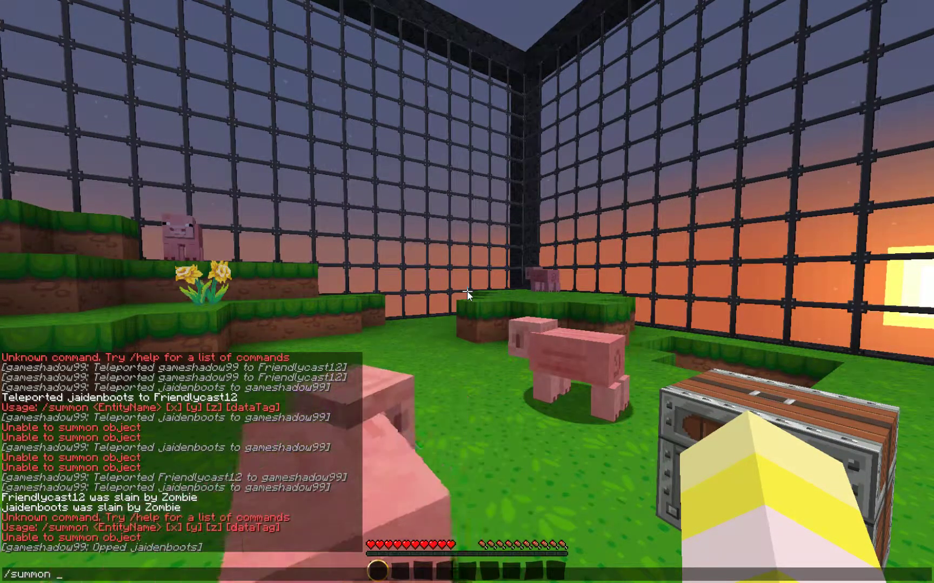
pyautogui.write('g')
# Fix a typo and submit /summon Zombie at the enclosure entrance
pyautogui.press('BackSpace')
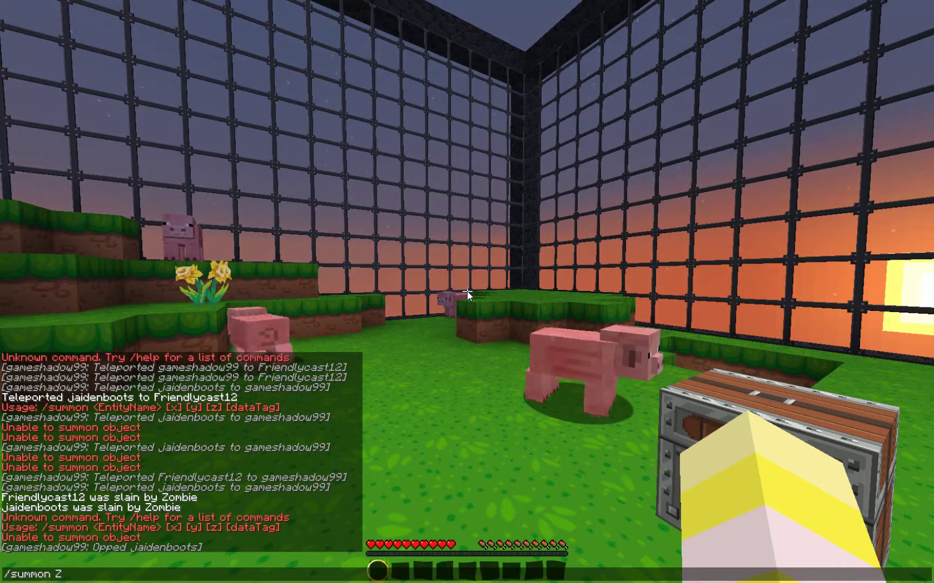
pyautogui.write('e')
pyautogui.press('Return')
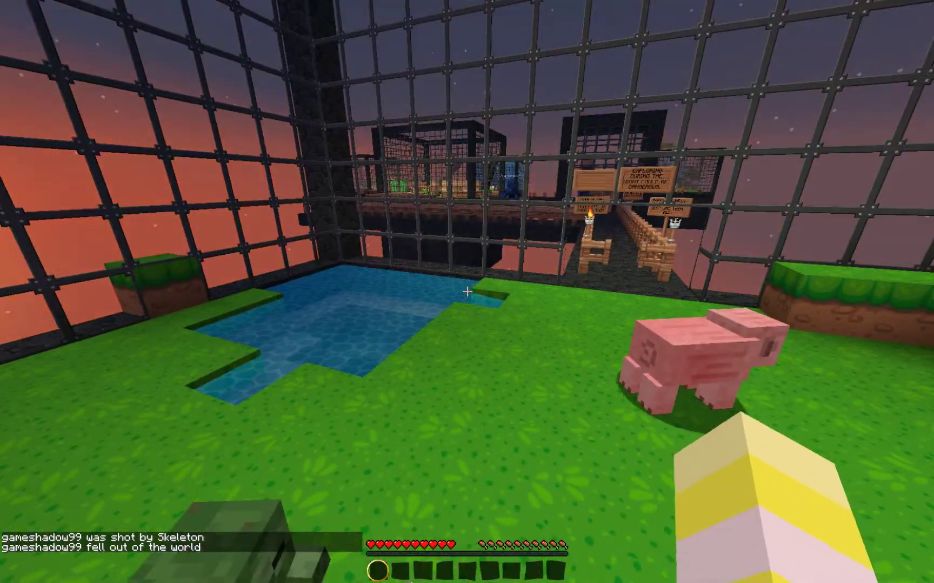
pyautogui.scroll(-1, 466, 293)
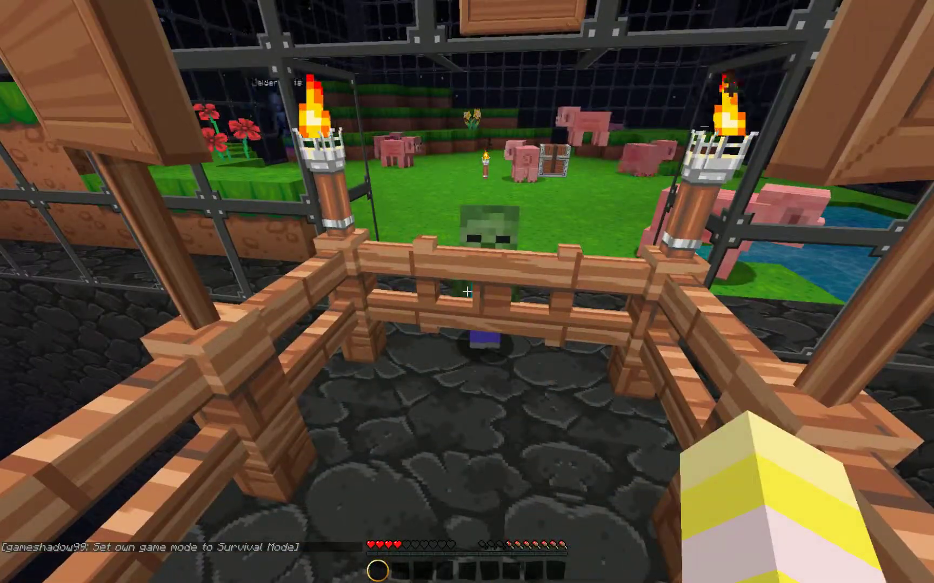
pyautogui.write('/difficulty')
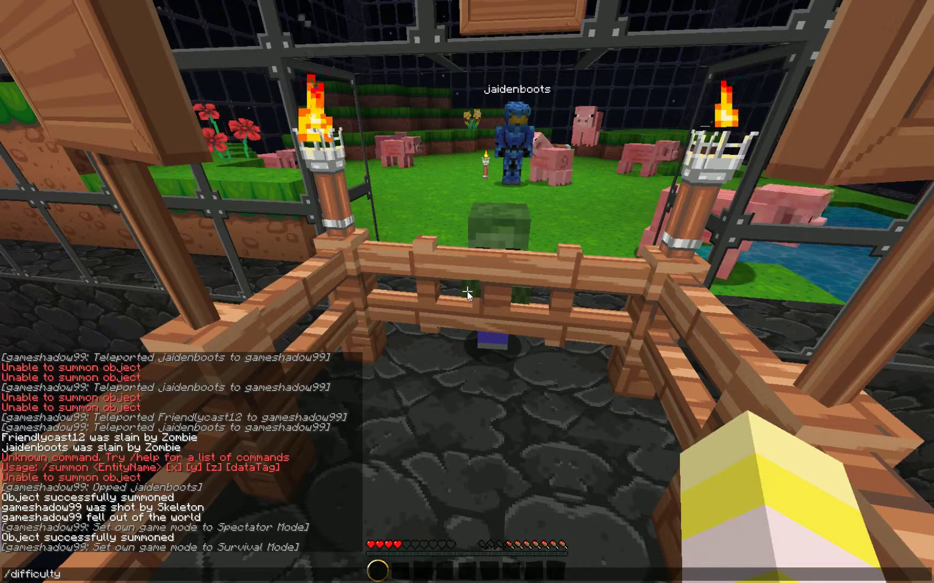
pyautogui.write(' p')
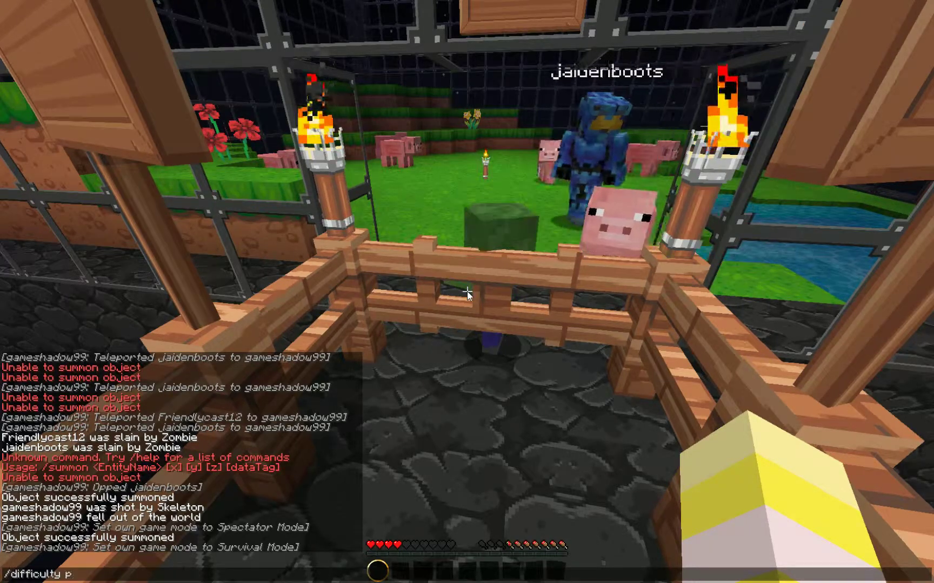
pyautogui.write('eacefull')
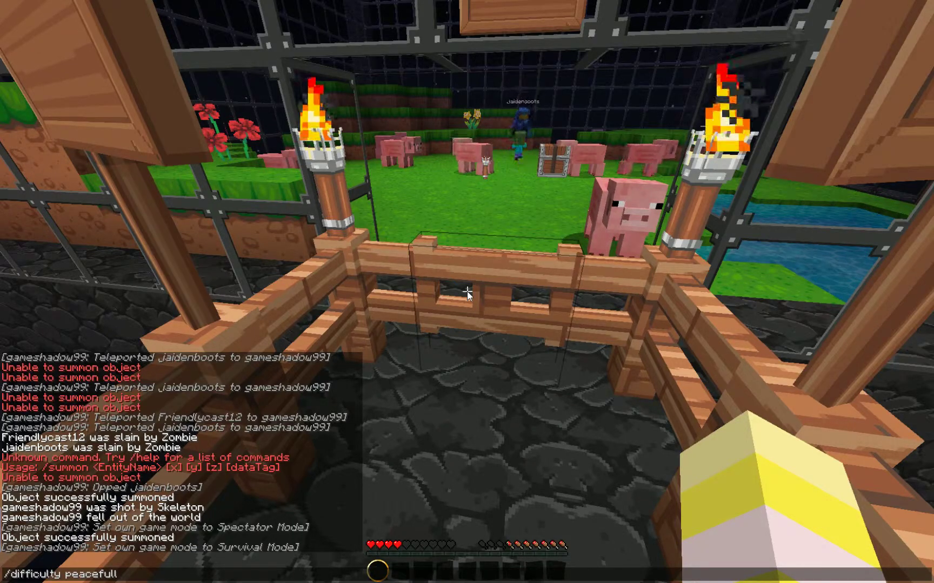
# Set the difficulty to Peaceful, then to Easy, with /difficulty commands
pyautogui.press('Return')
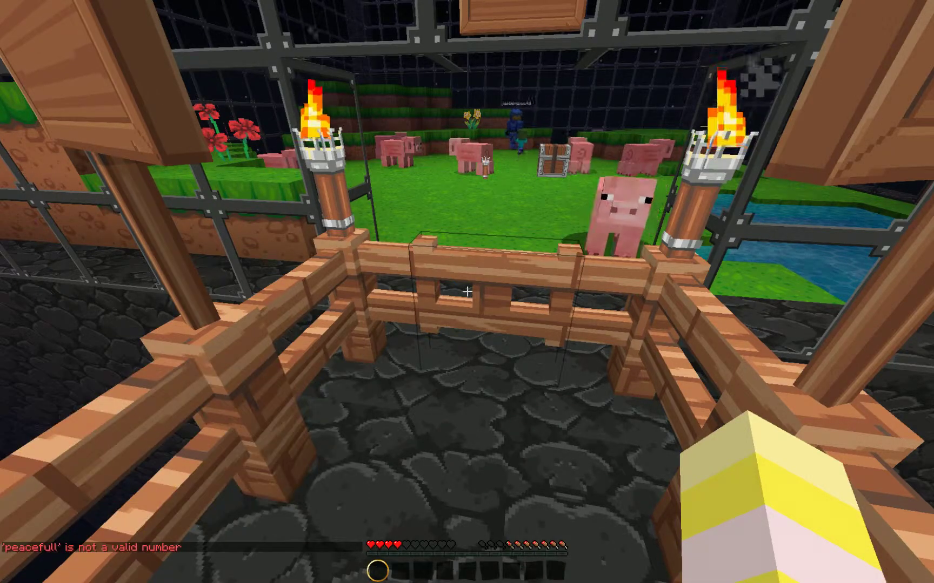
pyautogui.write('/')
pyautogui.press('BackSpace')
pyautogui.press('Return')
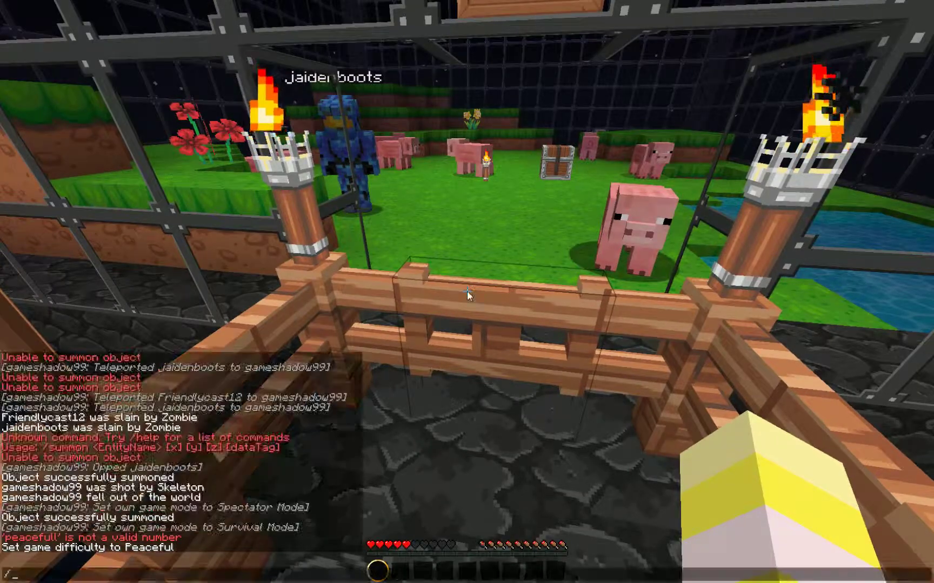
pyautogui.write('/')
pyautogui.press('Up')
pyautogui.press('BackSpace')
pyautogui.press('BackSpace')
pyautogui.press('BackSpace')
pyautogui.press('BackSpace')
pyautogui.press('BackSpace')
pyautogui.press('BackSpace')
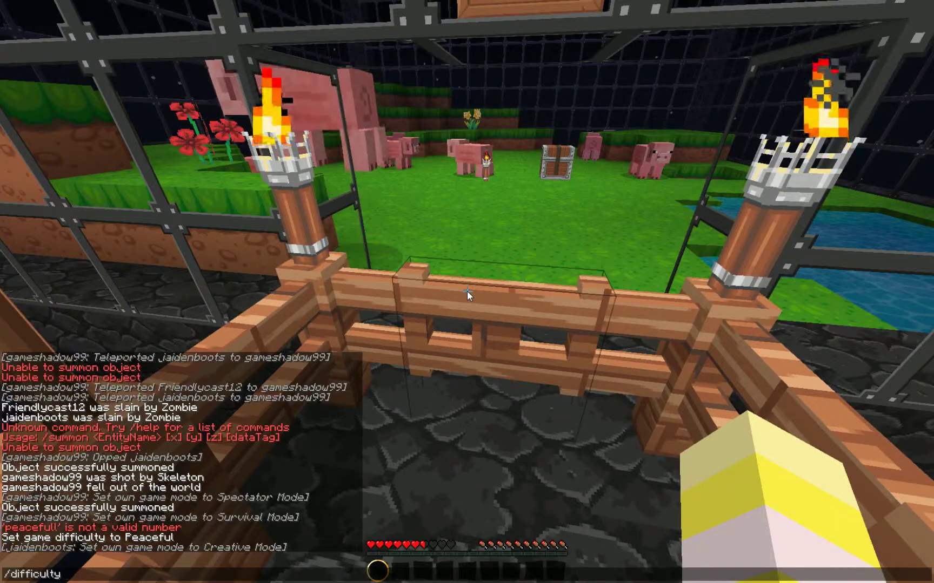
pyautogui.write('easy')
pyautogui.press('Return')
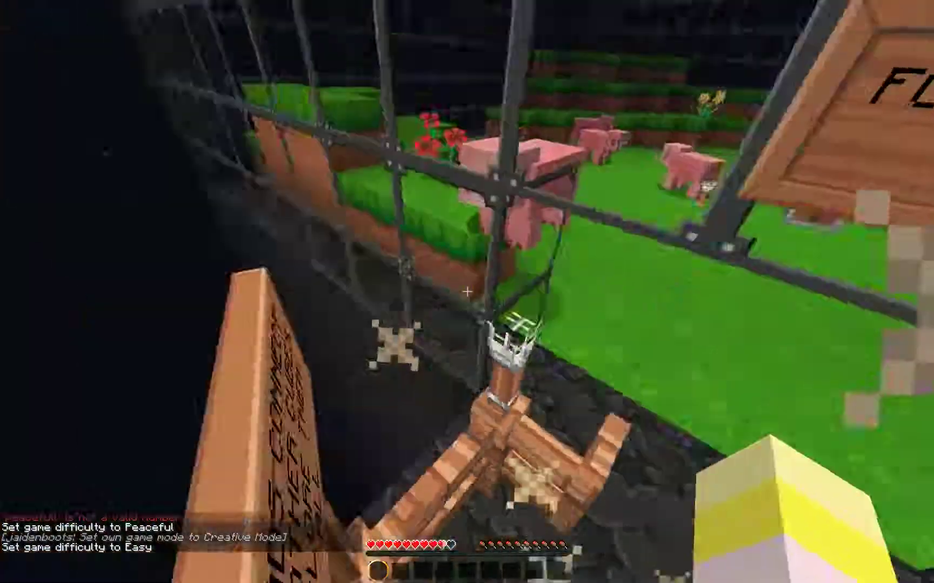
# Back away from the fence and switch to Creative with /gamemode 1
pyautogui.moveTo(467, 292); pyautogui.dragTo(467, 292)
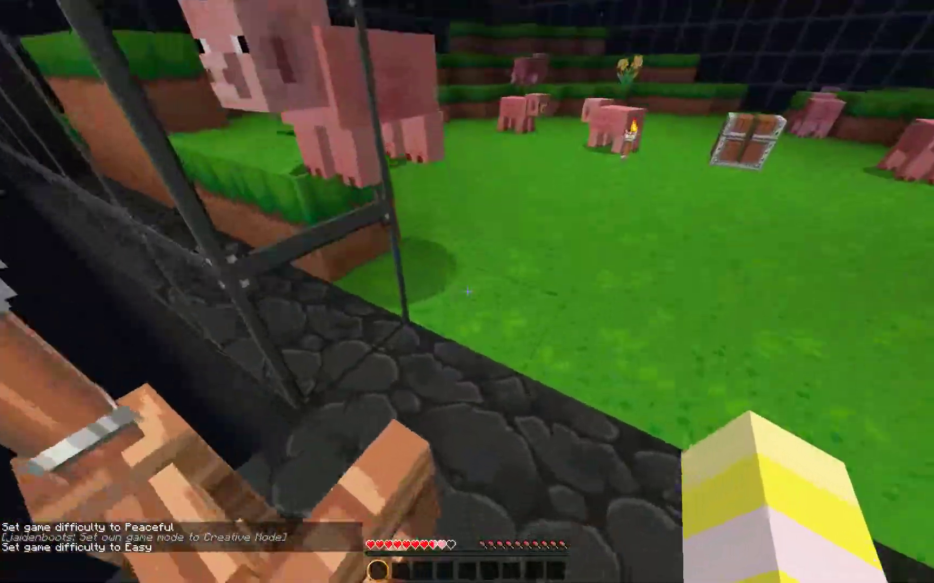
pyautogui.press('s')
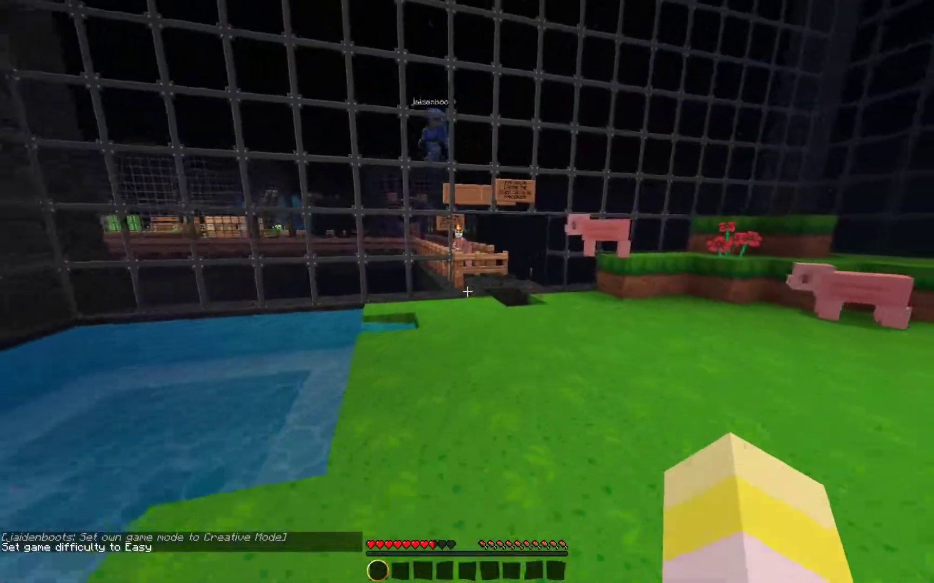
pyautogui.press('/')
pyautogui.write('g')
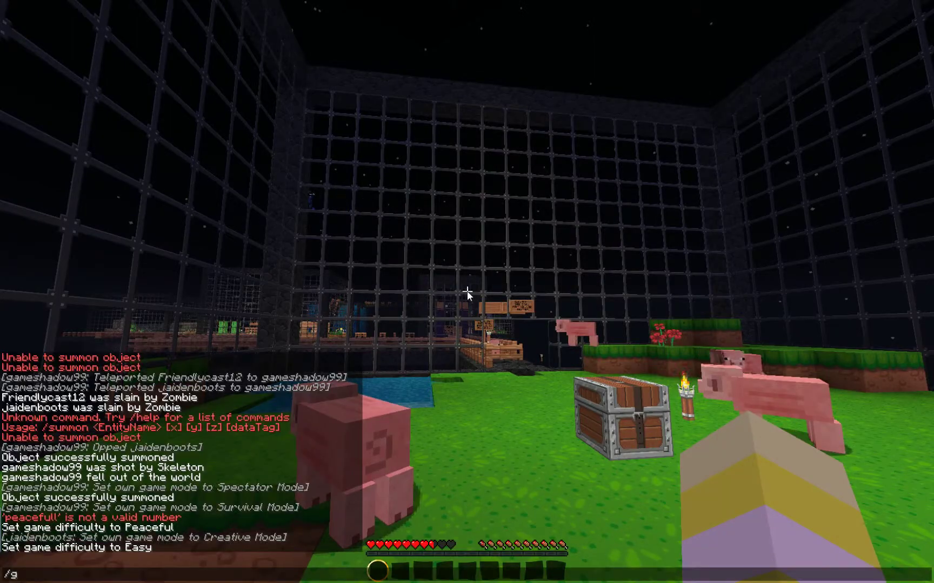
pyautogui.write('aem')
pyautogui.press('BackSpace')
pyautogui.press('BackSpace')
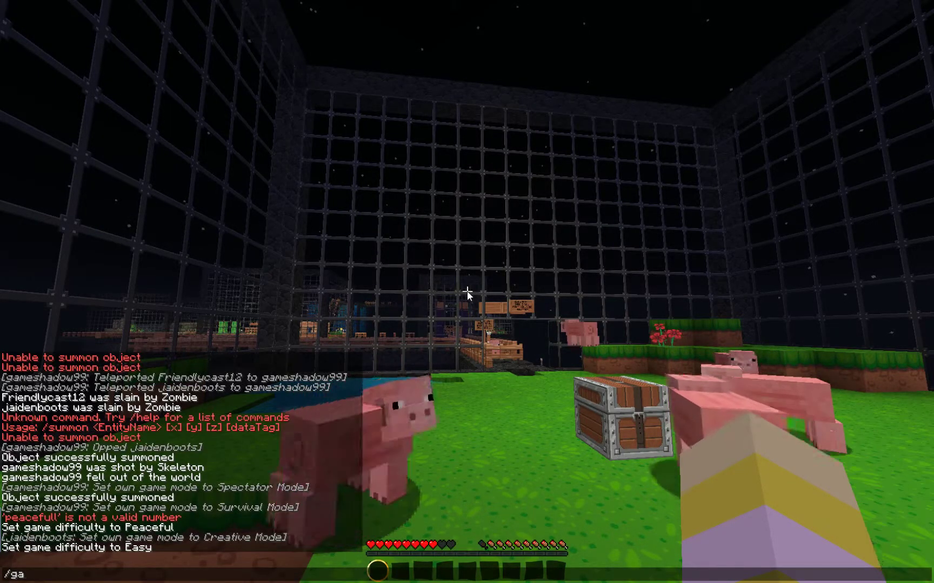
pyautogui.write('memode')
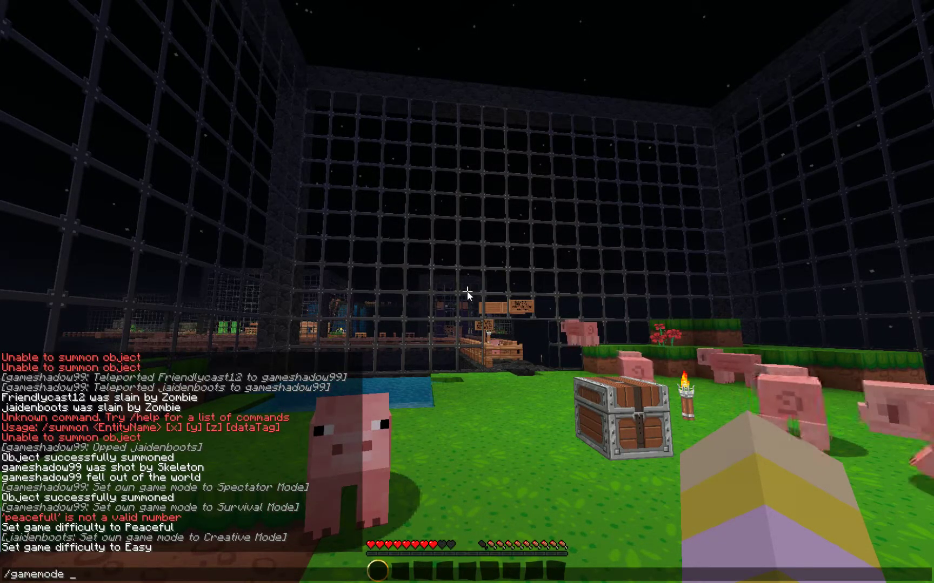
pyautogui.write(' 1')
pyautogui.press('Return')
pyautogui.press('space')
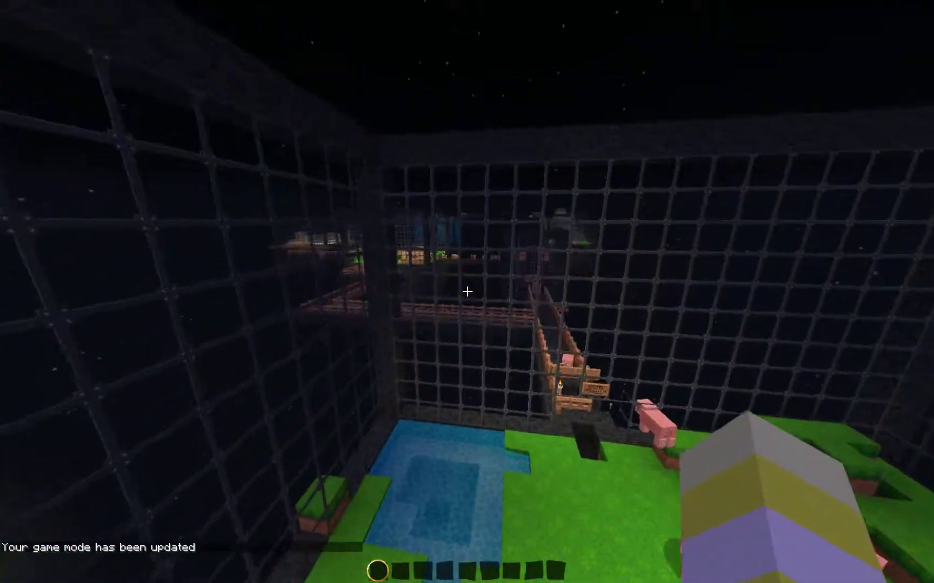